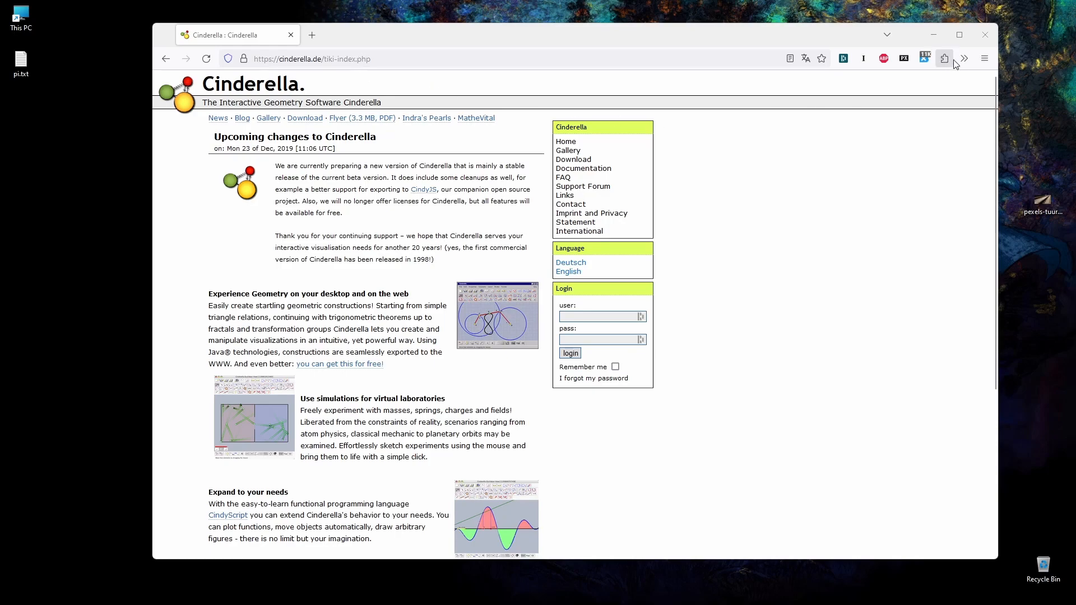
Step: Close the web browser window, switch to the Cinderella window and reposition and enlarge it to fill most of the desktop
{"action": "left_click", "coordinate": [987, 35]}
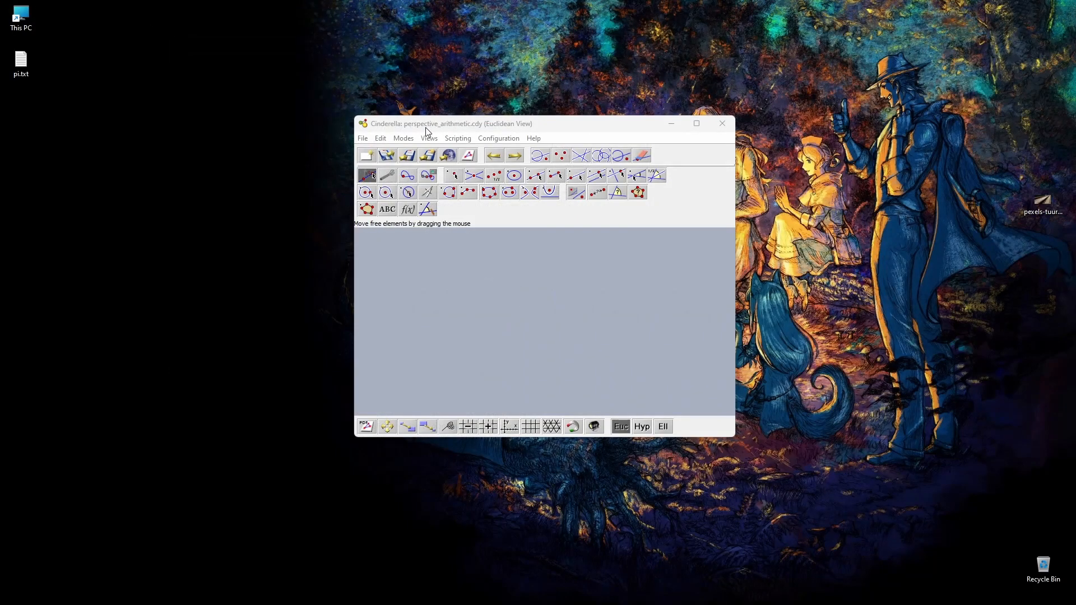
{"action": "left_click_drag", "start_coordinate": [463, 126], "coordinate": [403, 81]}
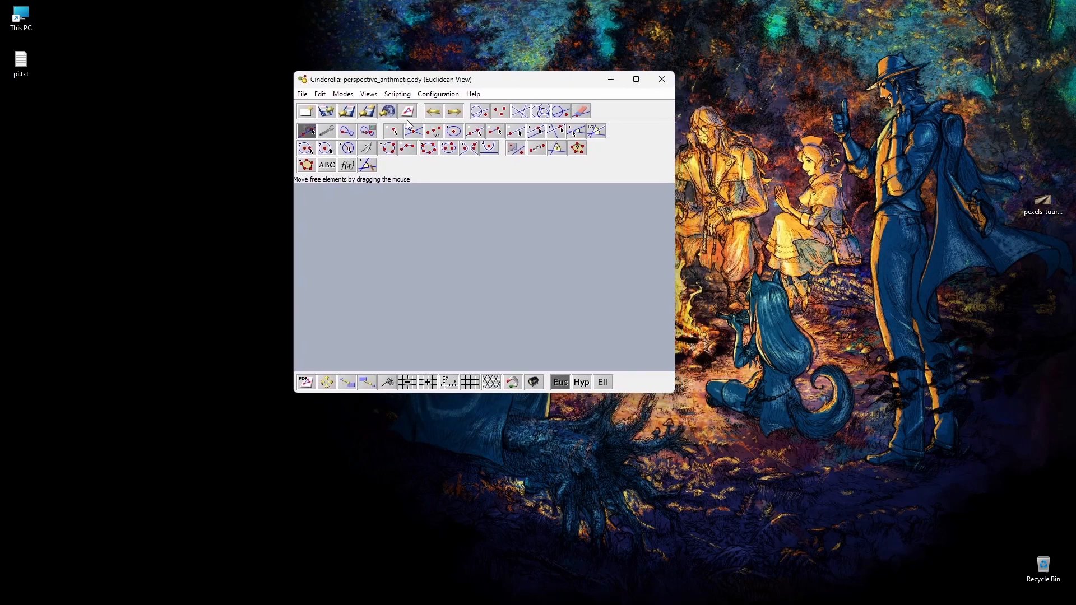
{"action": "left_click_drag", "start_coordinate": [471, 83], "coordinate": [263, 30]}
{"action": "left_click_drag", "start_coordinate": [467, 342], "coordinate": [979, 572]}
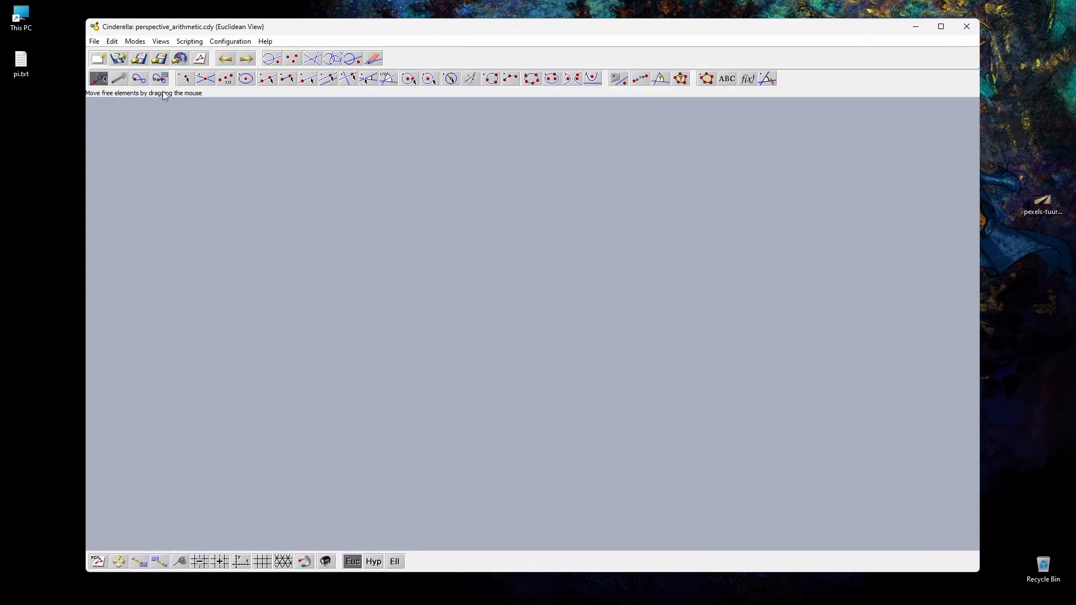
{"action": "left_click_drag", "start_coordinate": [193, 26], "coordinate": [205, 28]}
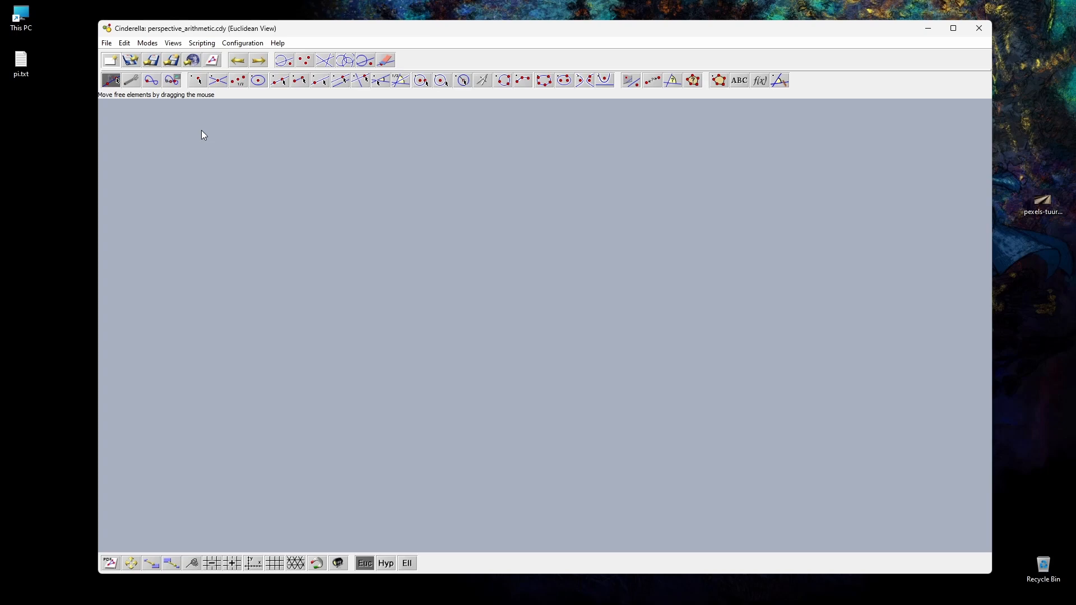
{"action": "left_click", "coordinate": [251, 46]}
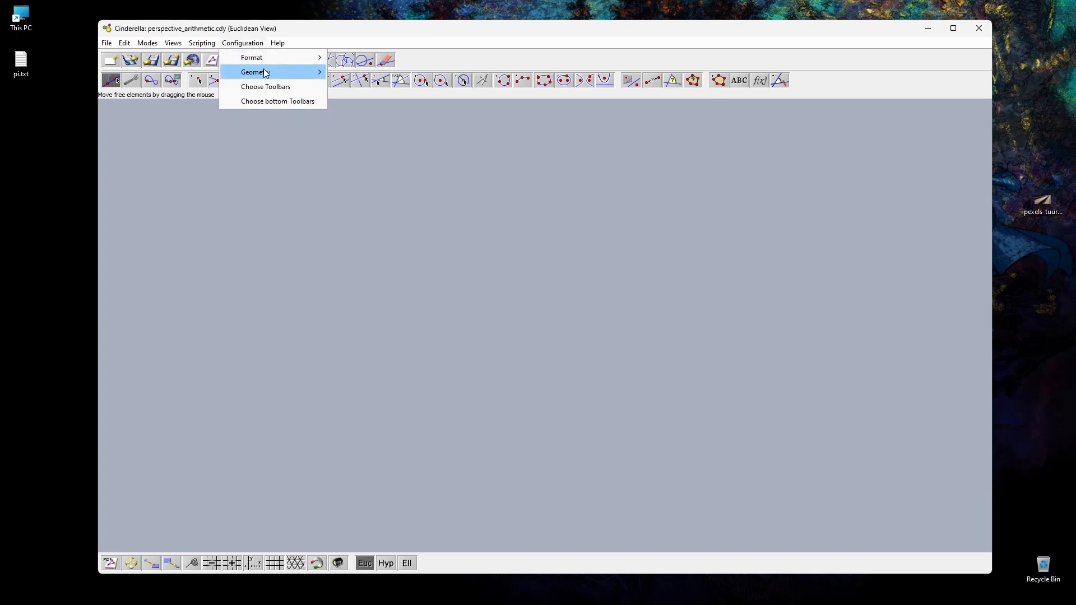
{"action": "left_click", "coordinate": [241, 44]}
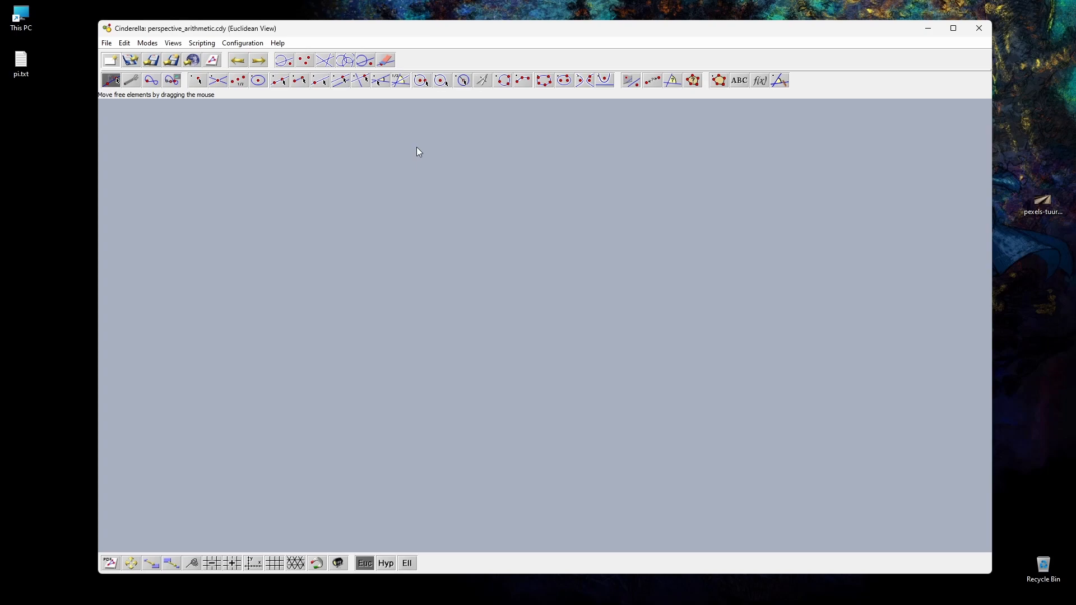
Step: View the railway tracks photo from the desktop in an enlarged viewer window, and close it
{"action": "double_click", "coordinate": [1044, 202]}
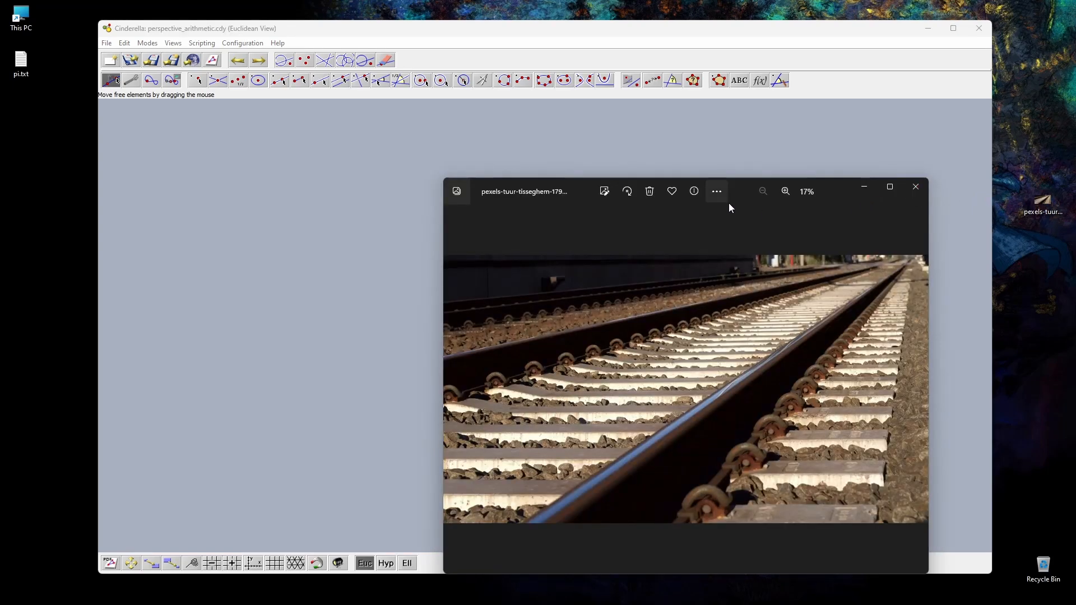
{"action": "left_click_drag", "start_coordinate": [545, 201], "coordinate": [263, 66]}
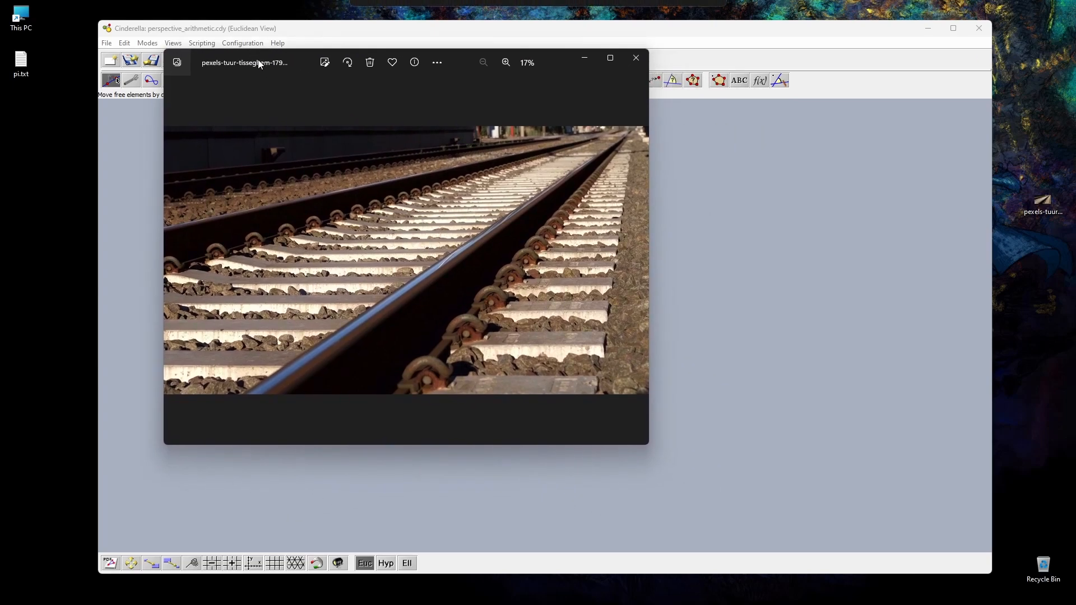
{"action": "left_click_drag", "start_coordinate": [644, 449], "coordinate": [895, 542]}
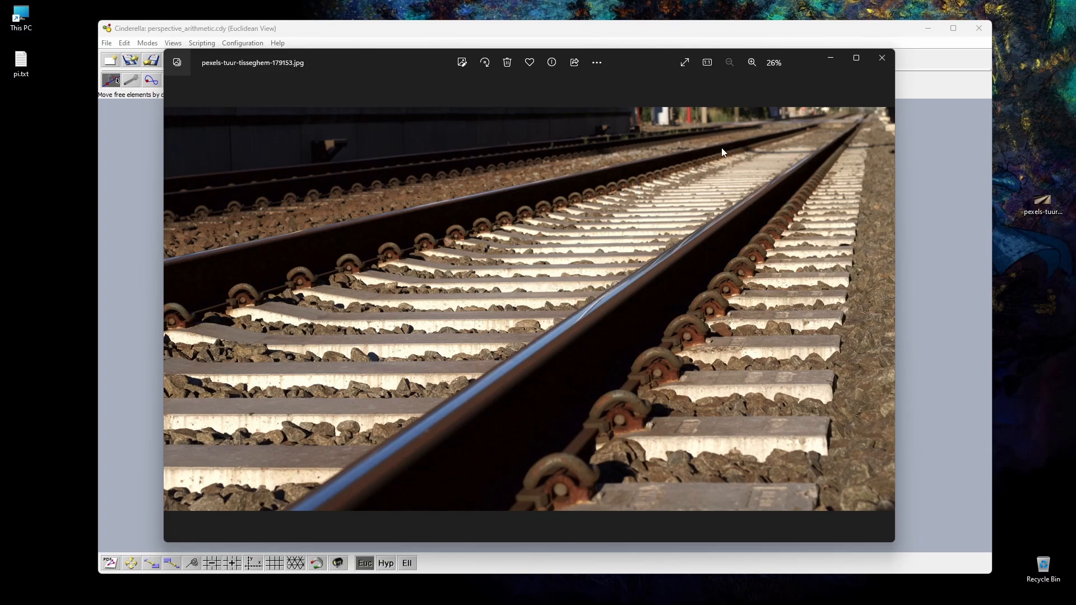
{"action": "left_click", "coordinate": [878, 60]}
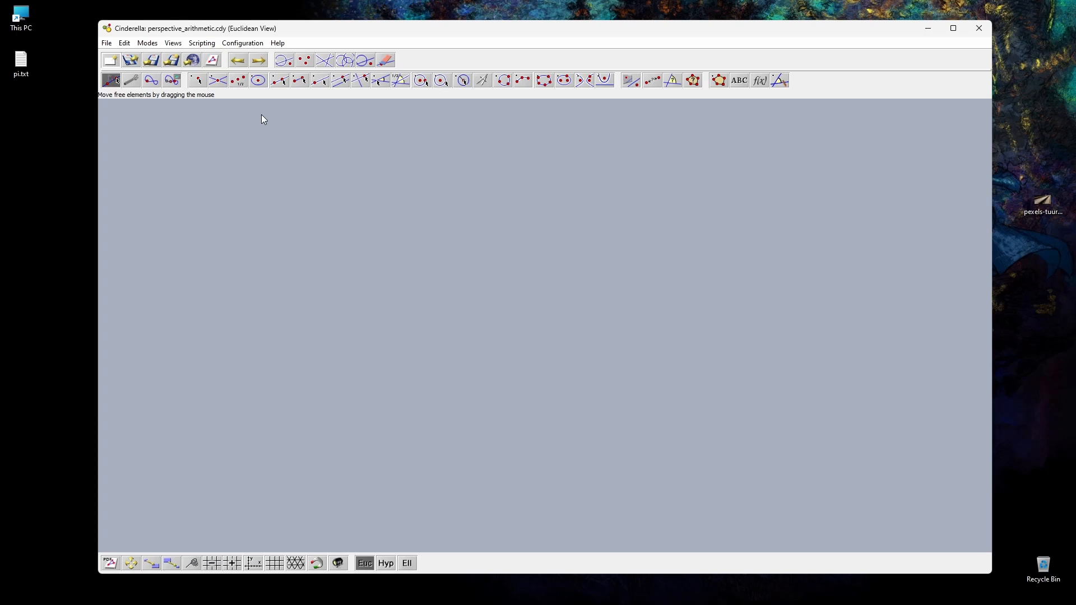
Step: Draw a gently rising line through two new points across the middle of the drawing area
{"action": "left_click", "coordinate": [278, 83]}
{"action": "left_click_drag", "start_coordinate": [195, 374], "coordinate": [853, 280]}
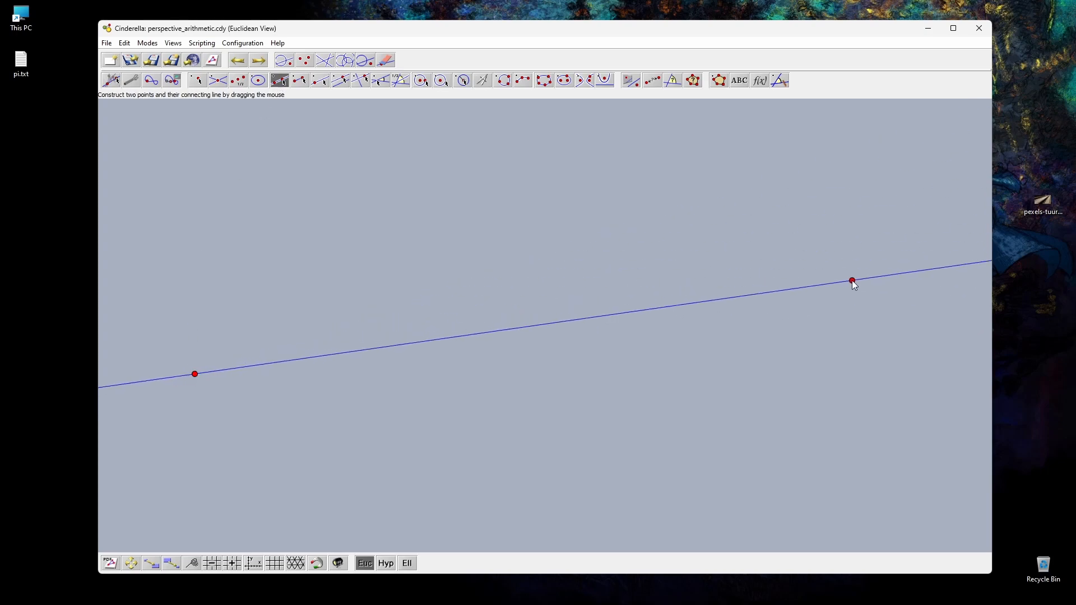
{"action": "left_click", "coordinate": [111, 83]}
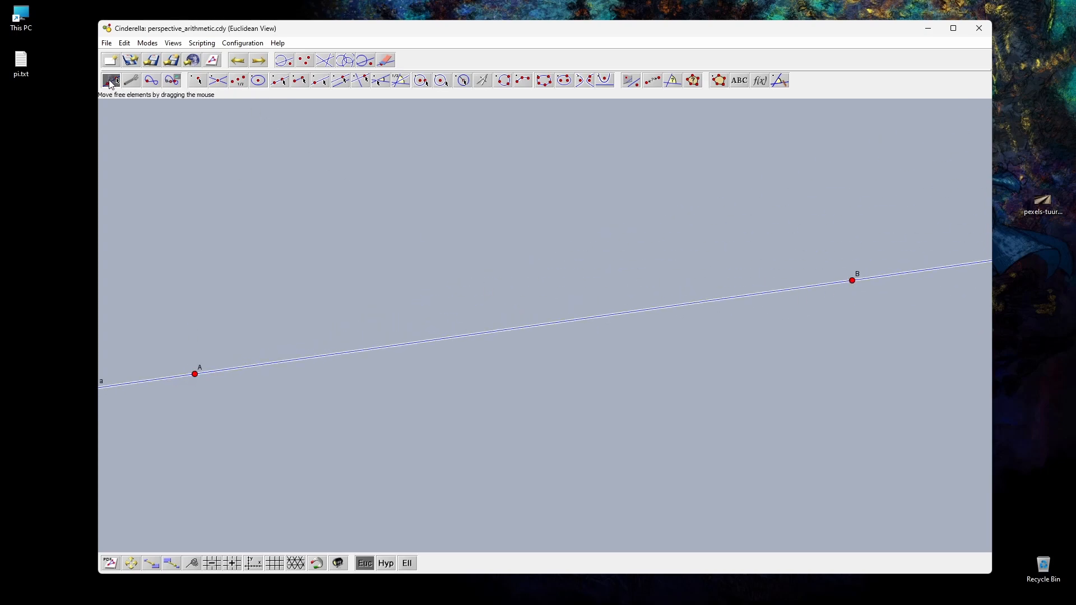
{"action": "left_click", "coordinate": [348, 293]}
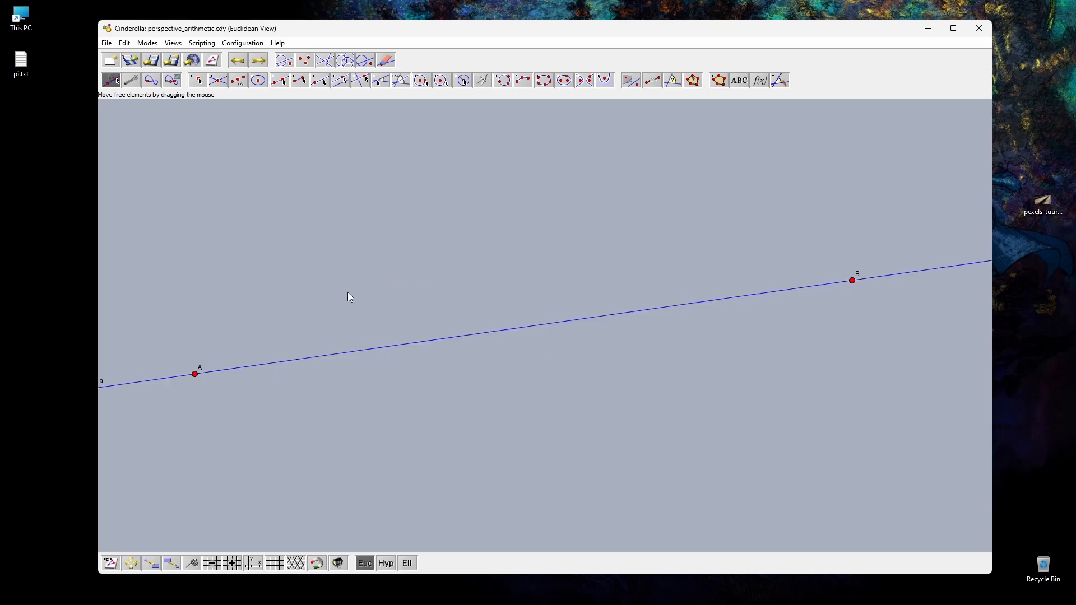
Step: Select the whole construction and set the font size to 30 in the default appearance settings
{"action": "key", "text": "ctrl+a"}
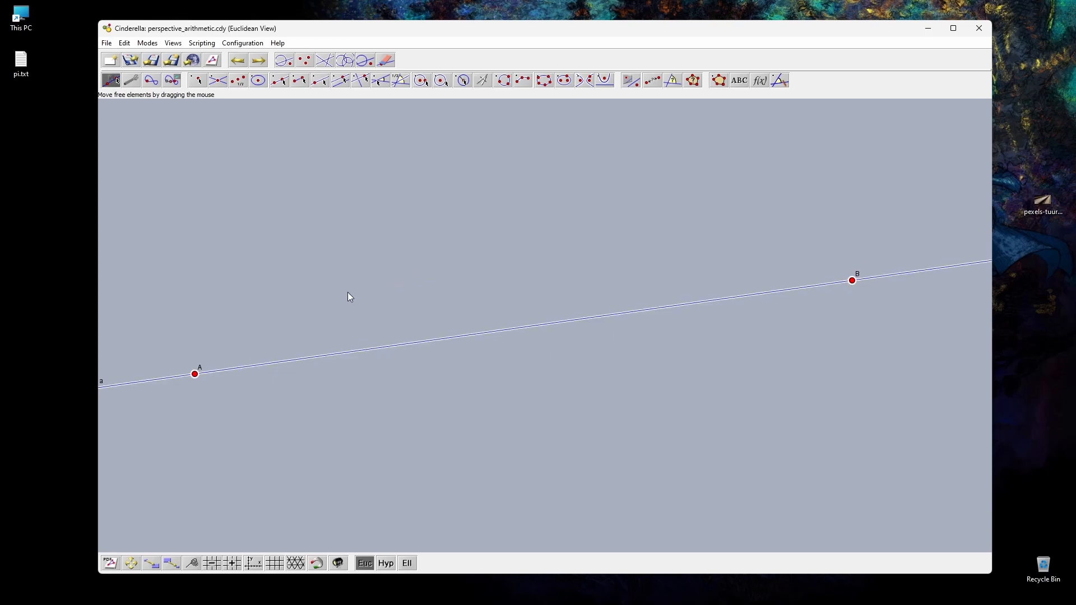
{"action": "key", "text": "ctrl+i"}
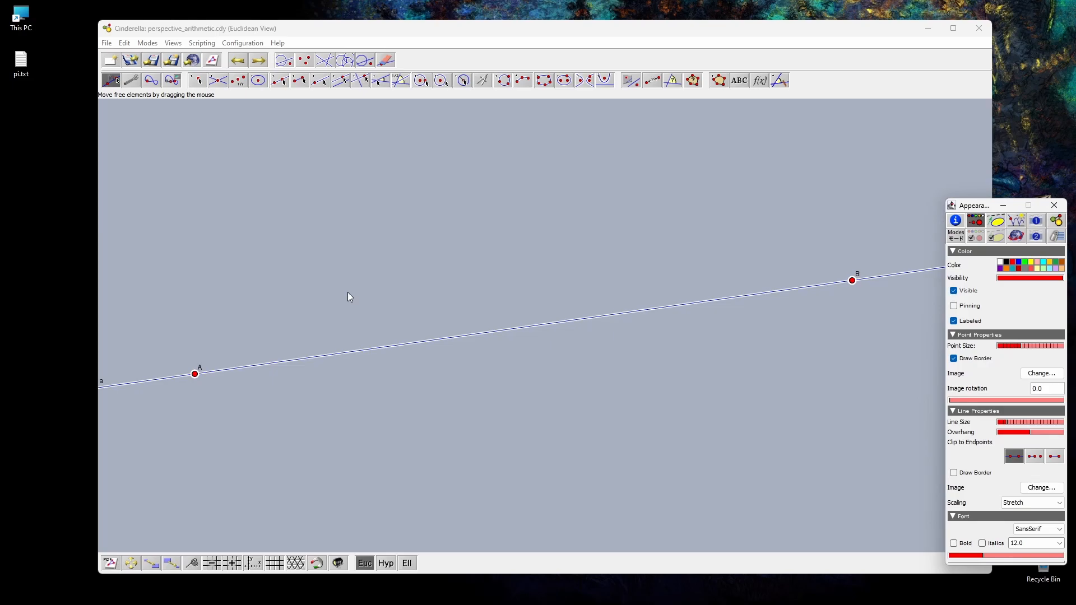
{"action": "left_click_drag", "start_coordinate": [985, 210], "coordinate": [948, 117]}
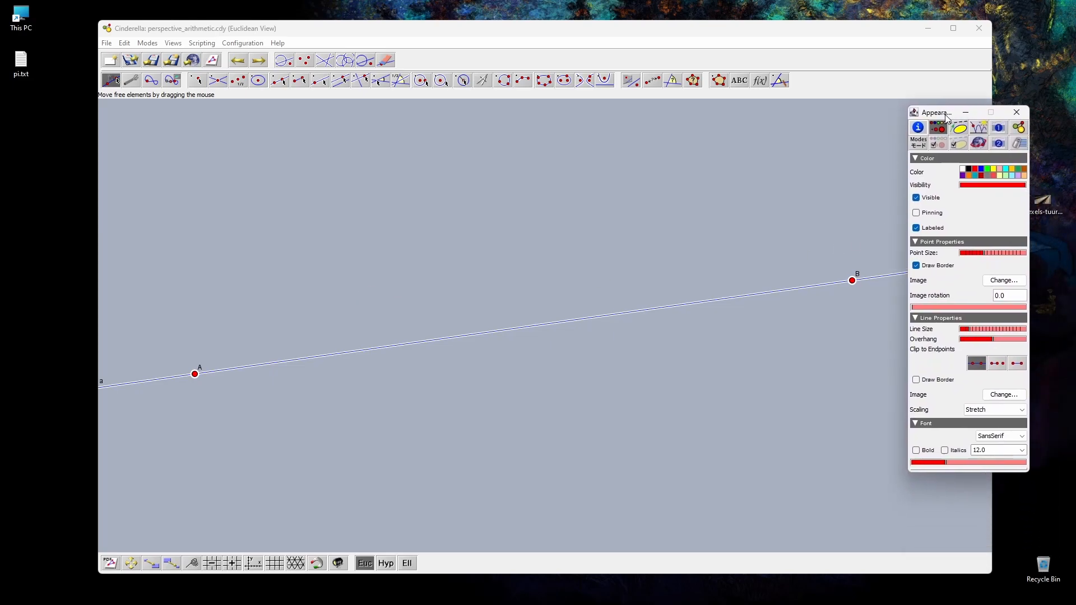
{"action": "left_click", "coordinate": [939, 144]}
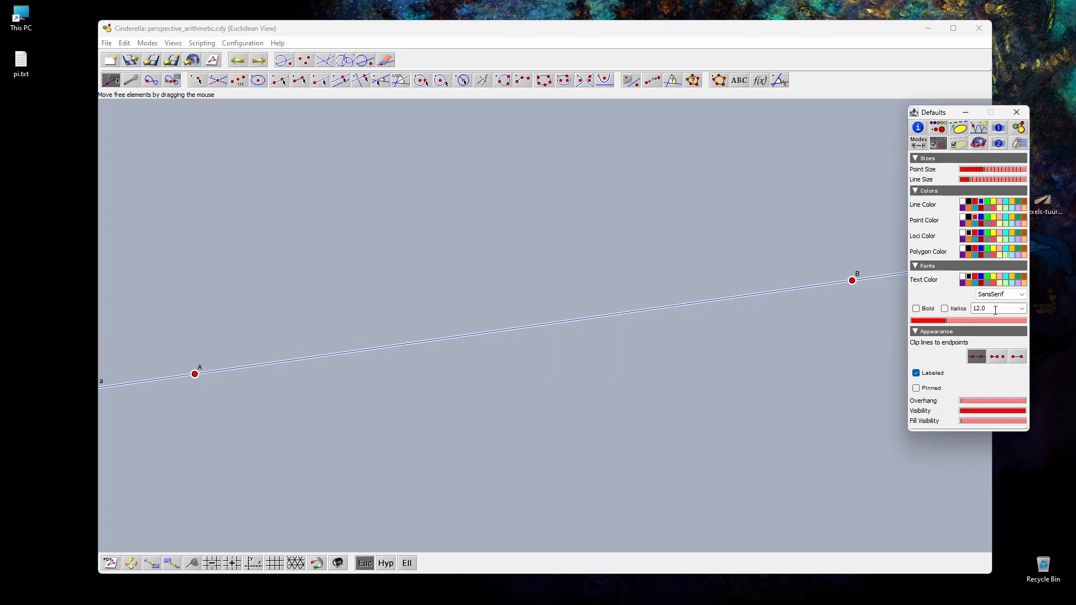
{"action": "left_click_drag", "start_coordinate": [996, 311], "coordinate": [943, 316]}
{"action": "type", "text": "30"}
{"action": "key", "text": "Return"}
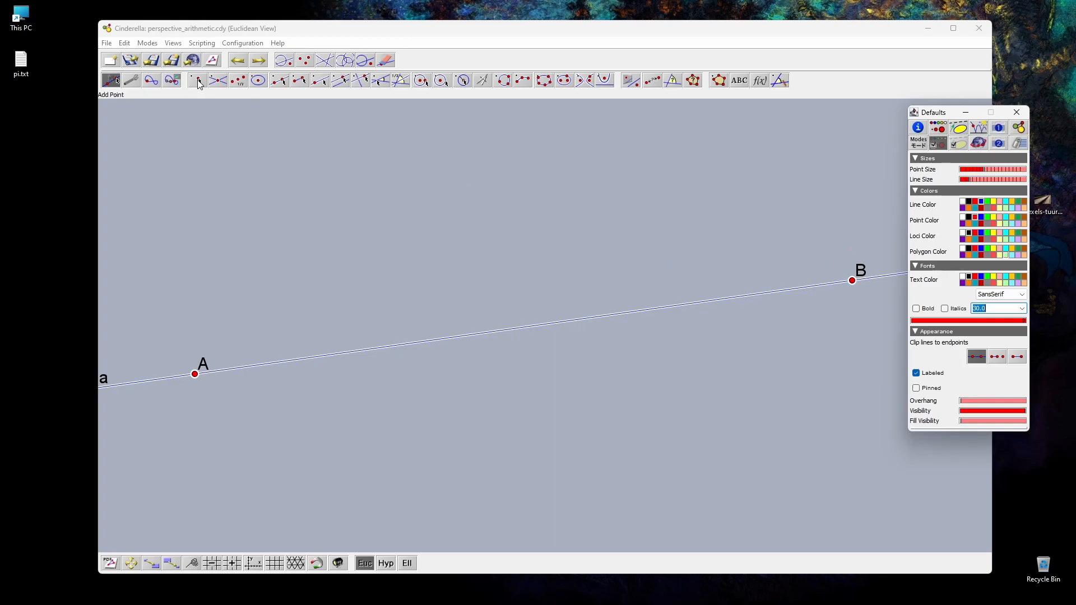
Step: Place three free test points above the line and remove them again
{"action": "left_click", "coordinate": [199, 83]}
{"action": "left_click", "coordinate": [297, 204]}
{"action": "left_click", "coordinate": [404, 209]}
{"action": "left_click", "coordinate": [474, 231]}
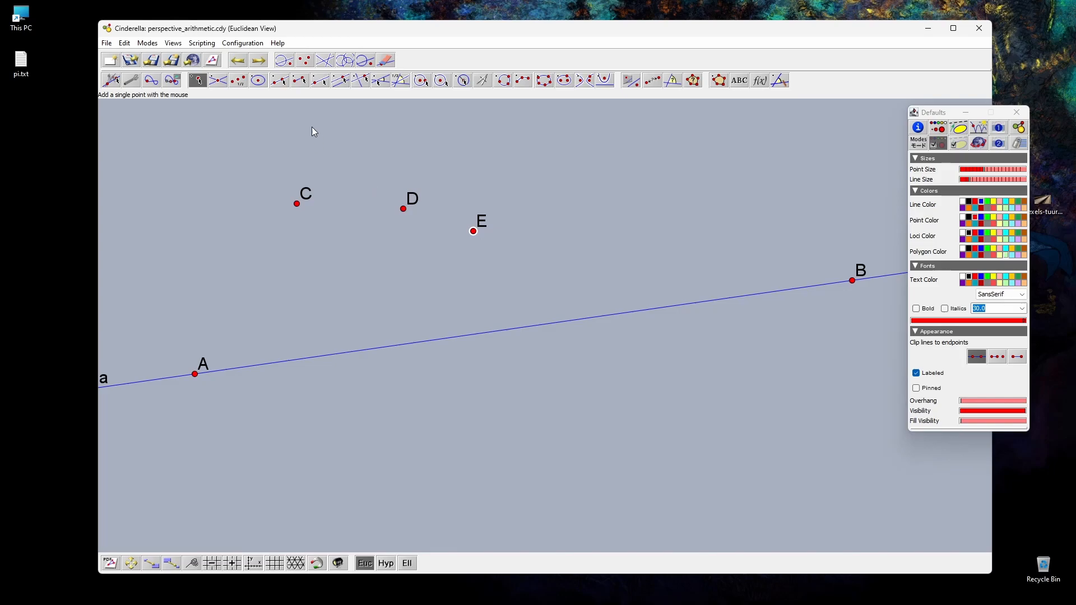
{"action": "left_click", "coordinate": [244, 63]}
{"action": "left_click", "coordinate": [244, 63]}
{"action": "left_click", "coordinate": [244, 62]}
Step: Lower point B so the line runs nearly level, and label point A as 0
{"action": "left_click", "coordinate": [110, 82]}
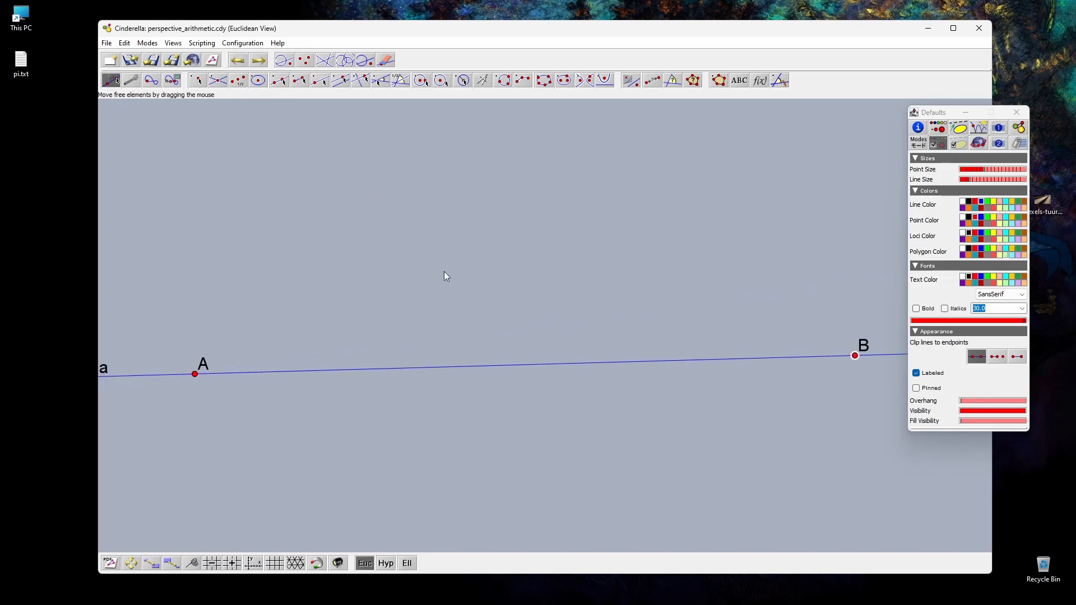
{"action": "left_click", "coordinate": [196, 374]}
{"action": "left_click", "coordinate": [920, 131]}
{"action": "left_click", "coordinate": [978, 190]}
{"action": "key", "text": "Return"}
Step: Place two points on line a between point 0 and point B
{"action": "left_click", "coordinate": [197, 80]}
{"action": "left_click_drag", "start_coordinate": [365, 379], "coordinate": [372, 369]}
{"action": "left_click", "coordinate": [481, 367]}
Step: Label point C on line a as x
{"action": "left_click", "coordinate": [110, 81]}
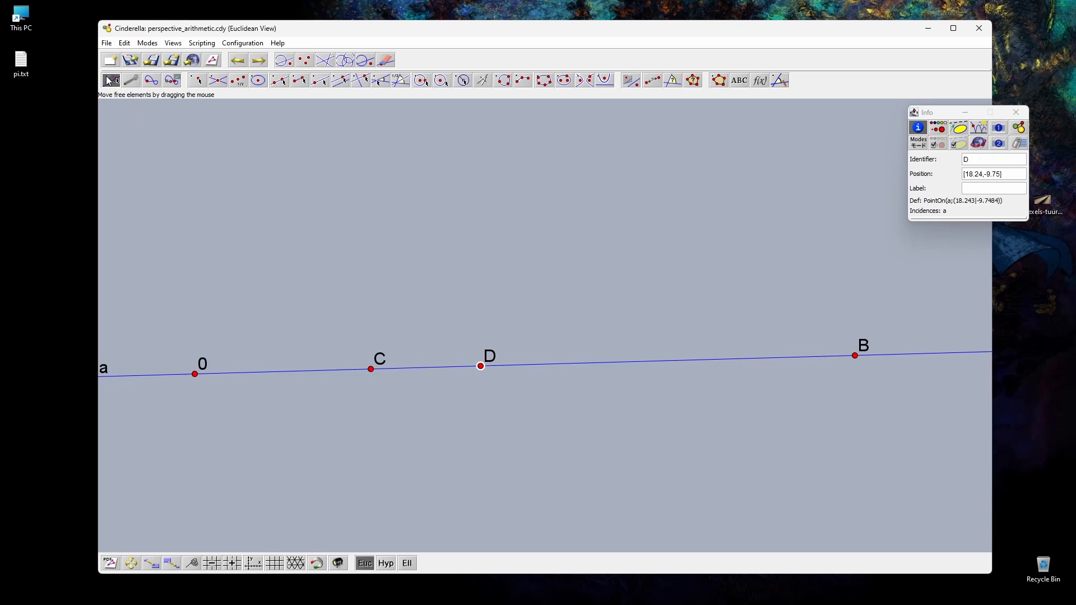
{"action": "left_click", "coordinate": [380, 370]}
{"action": "left_click", "coordinate": [966, 189]}
{"action": "key", "text": "Return"}
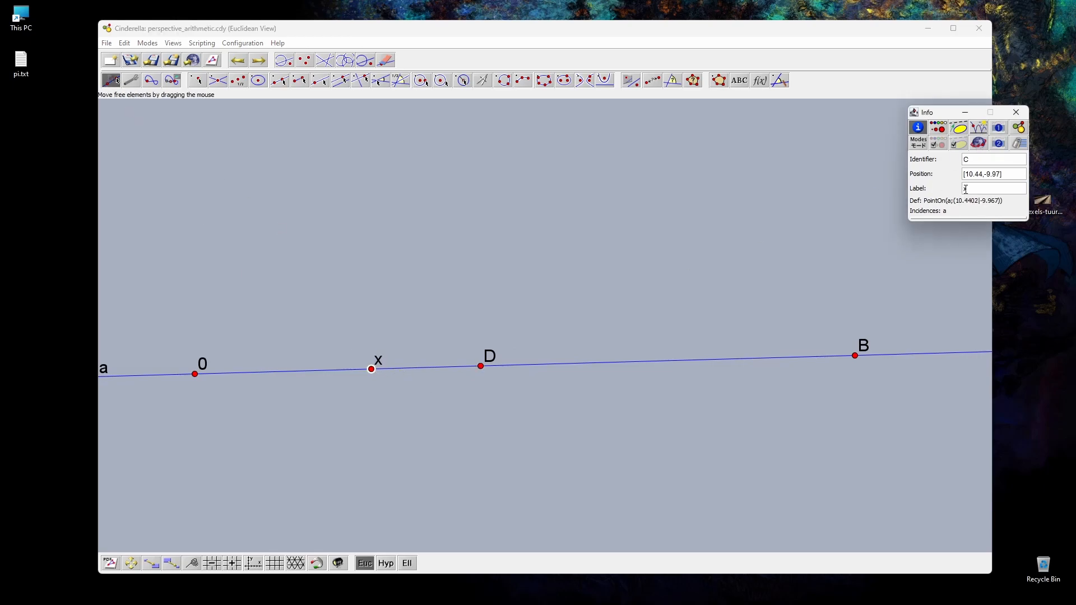
Step: Label point D as y, and slide points x and y along line a closer to point 0
{"action": "left_click", "coordinate": [491, 365]}
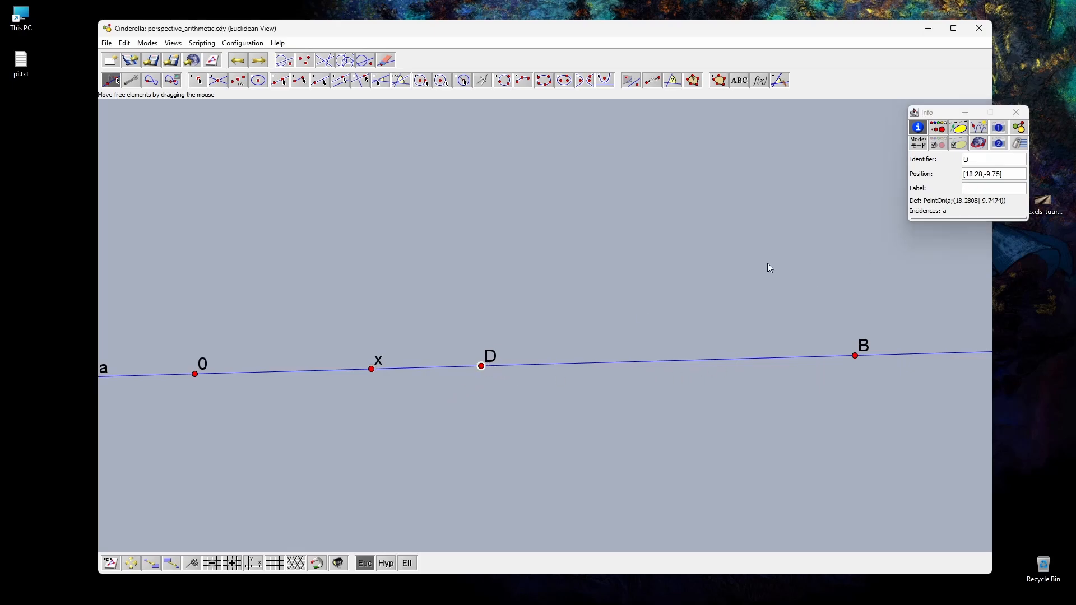
{"action": "left_click", "coordinate": [974, 189]}
{"action": "type", "text": "y"}
{"action": "key", "text": "Return"}
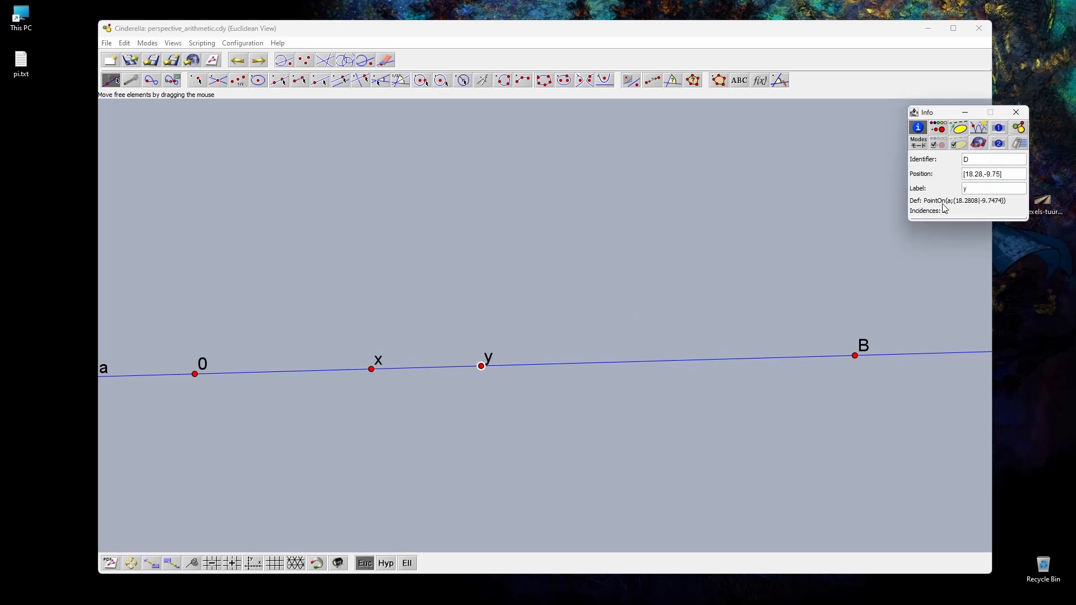
{"action": "left_click_drag", "start_coordinate": [372, 369], "coordinate": [333, 370]}
{"action": "left_click_drag", "start_coordinate": [485, 370], "coordinate": [423, 368]}
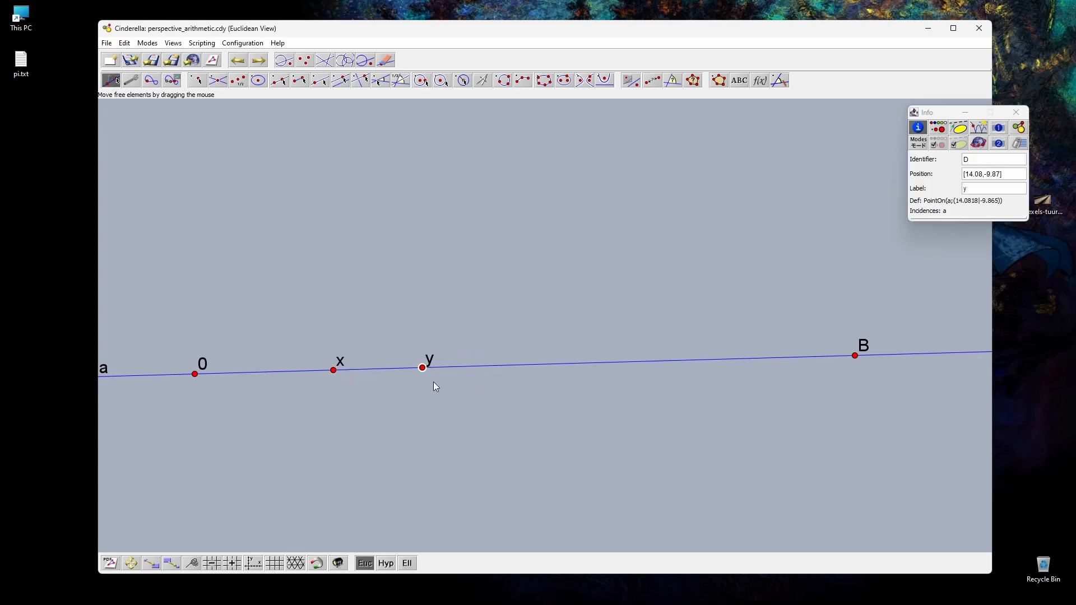
Step: Construct a parallel to line a through a new point above it, and move that point to above the span between 0 and x
{"action": "left_click", "coordinate": [349, 81]}
{"action": "left_click_drag", "start_coordinate": [502, 365], "coordinate": [481, 259]}
{"action": "left_click", "coordinate": [111, 80]}
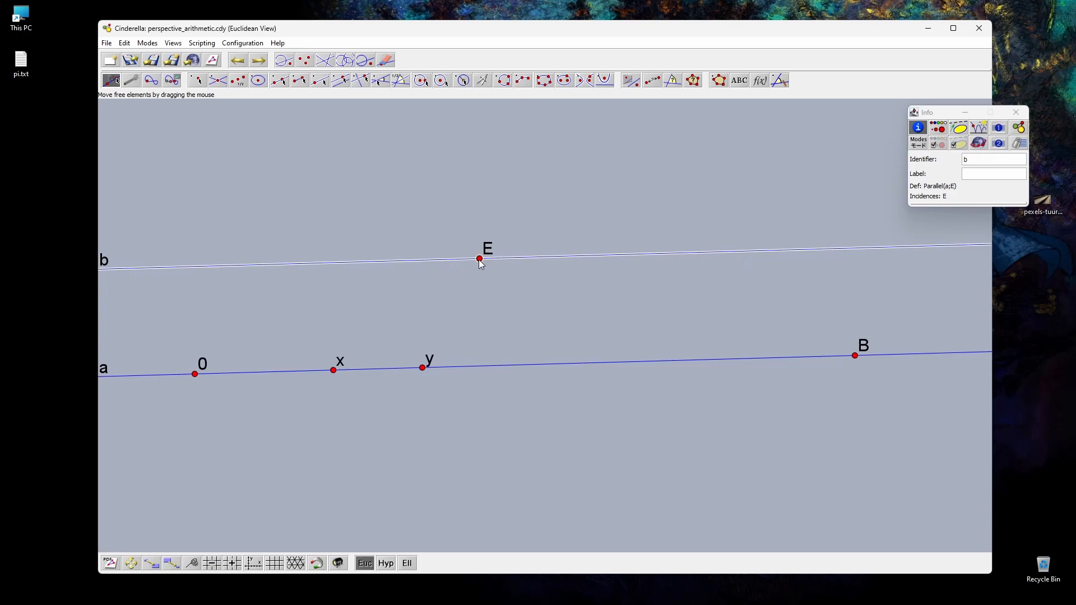
{"action": "left_click_drag", "start_coordinate": [476, 265], "coordinate": [315, 274]}
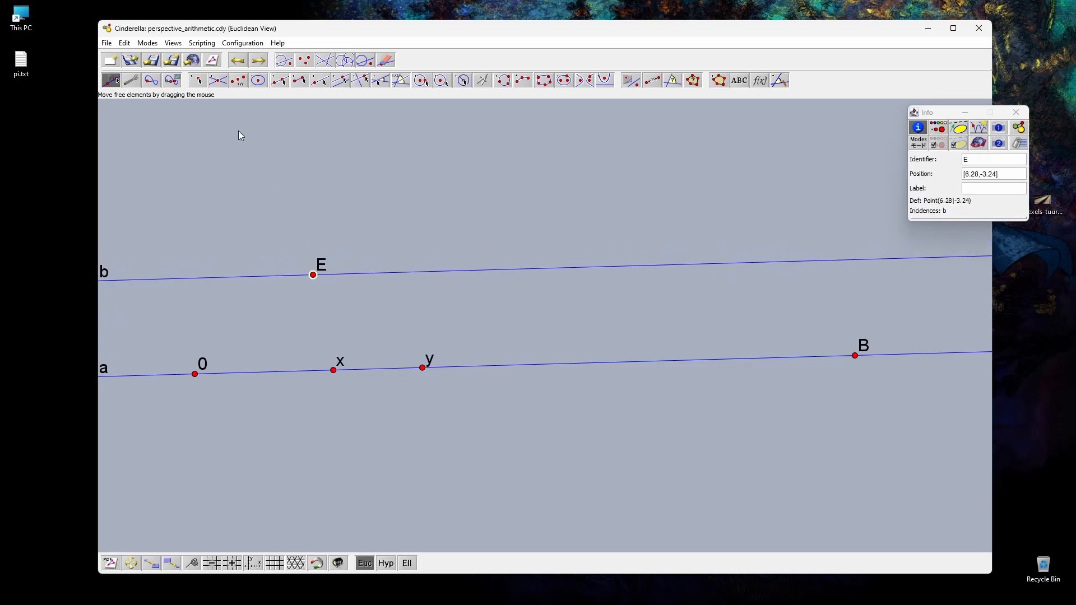
Step: Draw segments from point 0 to point E and from point E to point x
{"action": "left_click", "coordinate": [298, 83]}
{"action": "left_click_drag", "start_coordinate": [194, 375], "coordinate": [334, 371]}
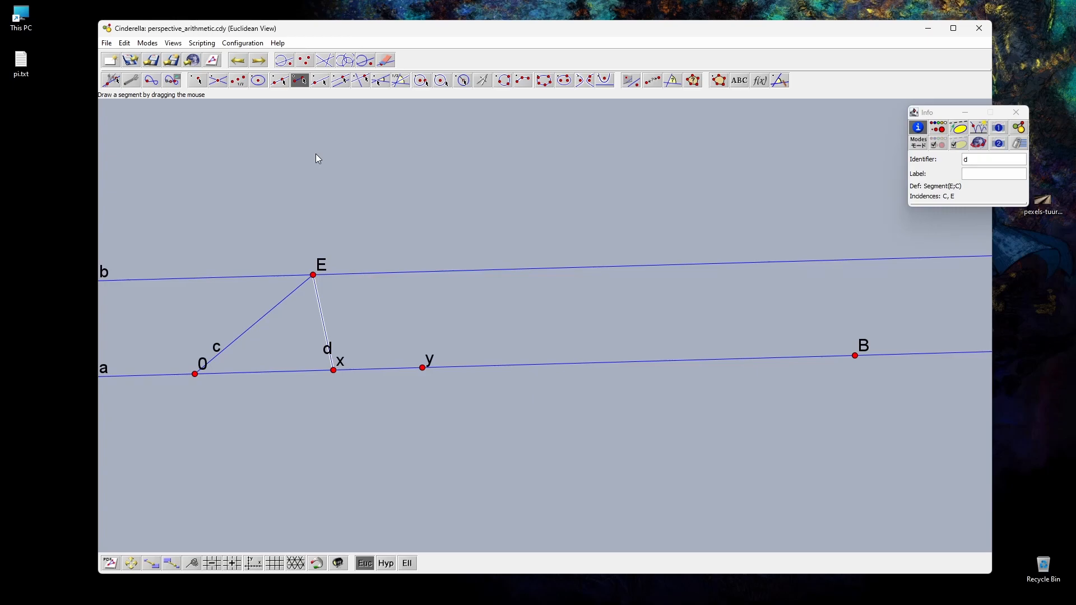
Step: Construct a parallel to segment c through y, and a parallel to segment d through the point where that line meets line b
{"action": "left_click", "coordinate": [341, 80]}
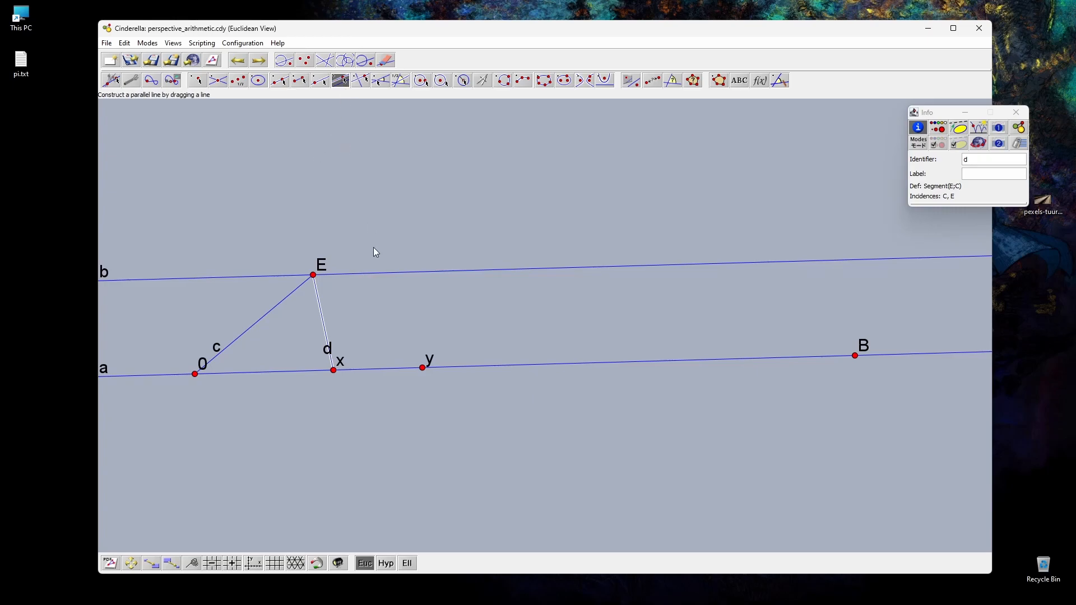
{"action": "left_click_drag", "start_coordinate": [281, 304], "coordinate": [425, 369]}
{"action": "left_click_drag", "start_coordinate": [319, 306], "coordinate": [541, 269]}
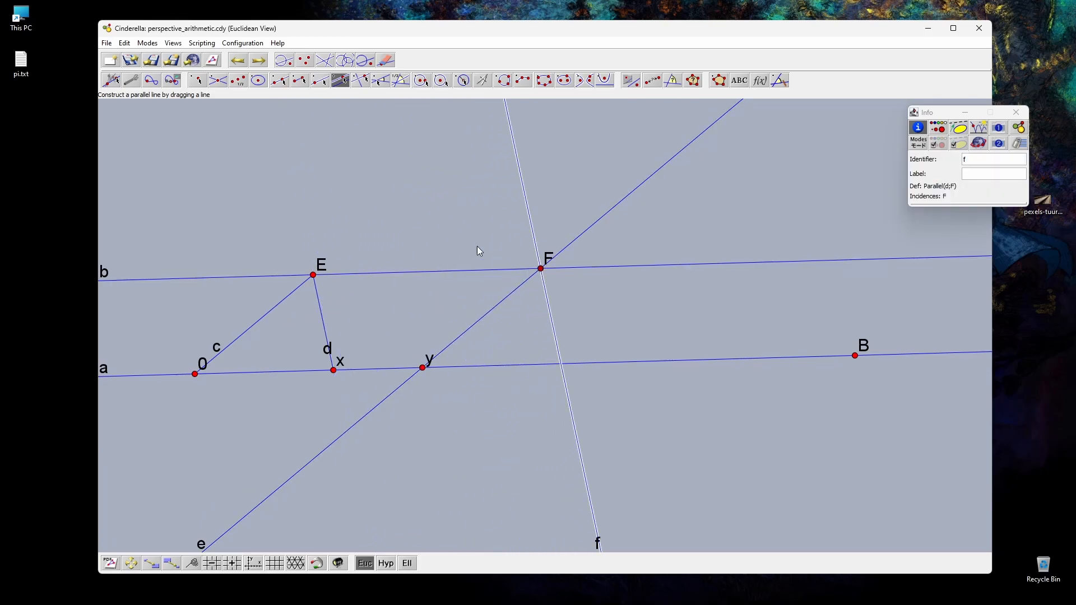
Step: Place a point at the intersection of lines a and f, and label it x+y
{"action": "left_click", "coordinate": [197, 80]}
{"action": "left_click_drag", "start_coordinate": [568, 365], "coordinate": [562, 364]}
{"action": "left_click", "coordinate": [970, 174]}
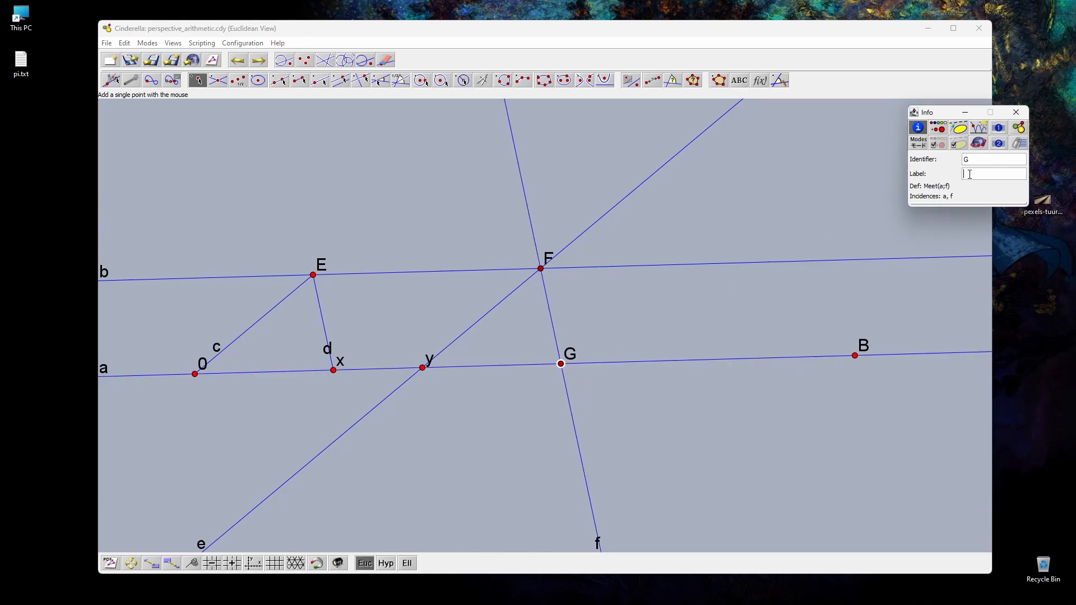
{"action": "key", "text": "Return"}
Step: Fill two triangles as polygons, one on points 0, x and E, the other on y, x+y and F
{"action": "left_click", "coordinate": [719, 80]}
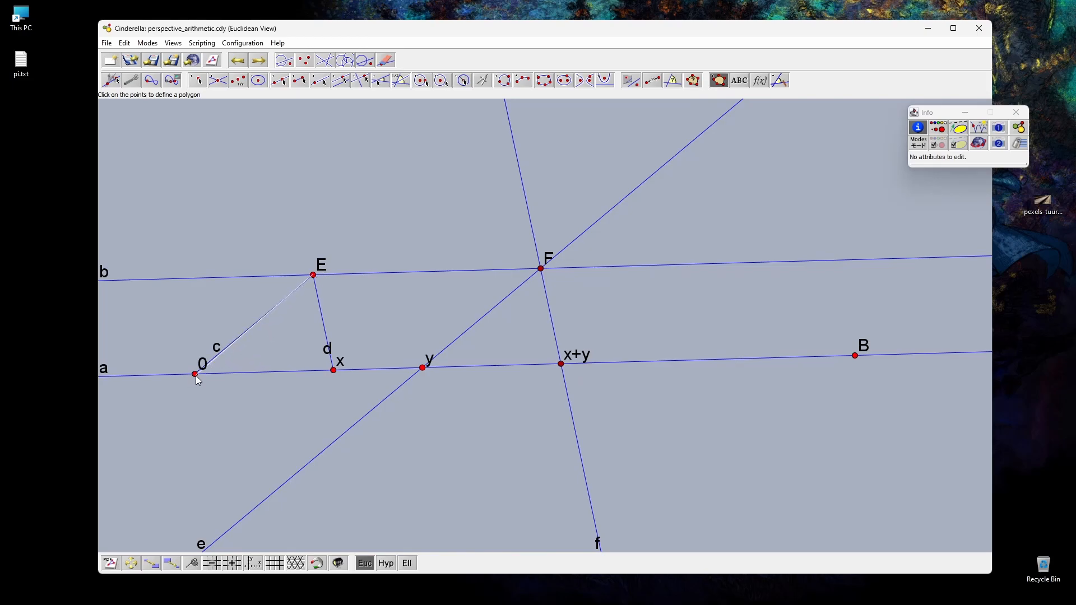
{"action": "left_click", "coordinate": [195, 374]}
{"action": "left_click", "coordinate": [334, 371]}
{"action": "left_click", "coordinate": [314, 276]}
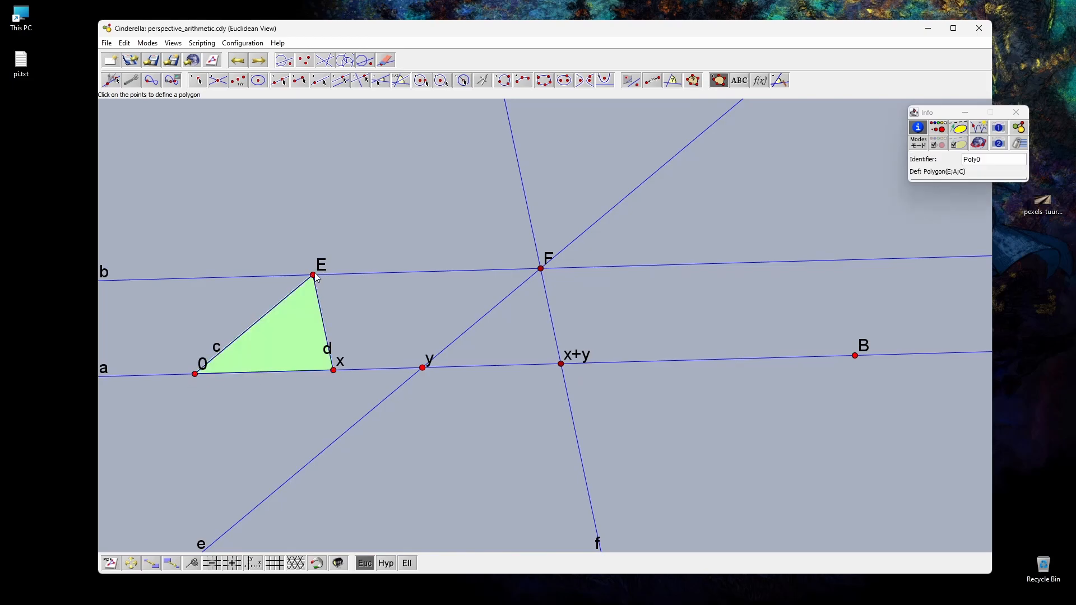
{"action": "left_click", "coordinate": [422, 368]}
{"action": "left_click", "coordinate": [562, 364]}
{"action": "left_click", "coordinate": [542, 269]}
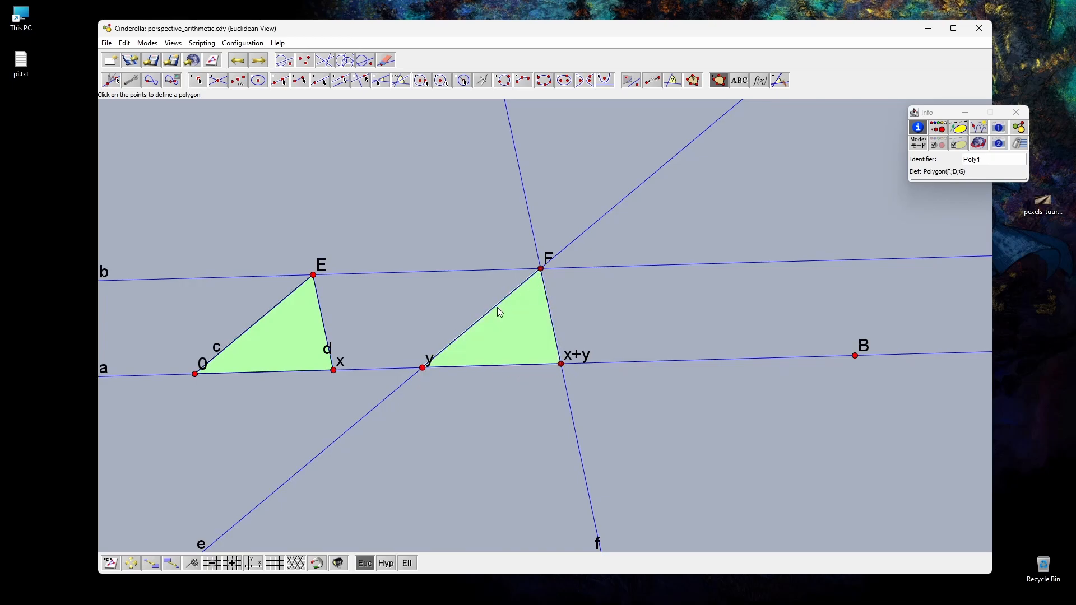
{"action": "left_click", "coordinate": [111, 80]}
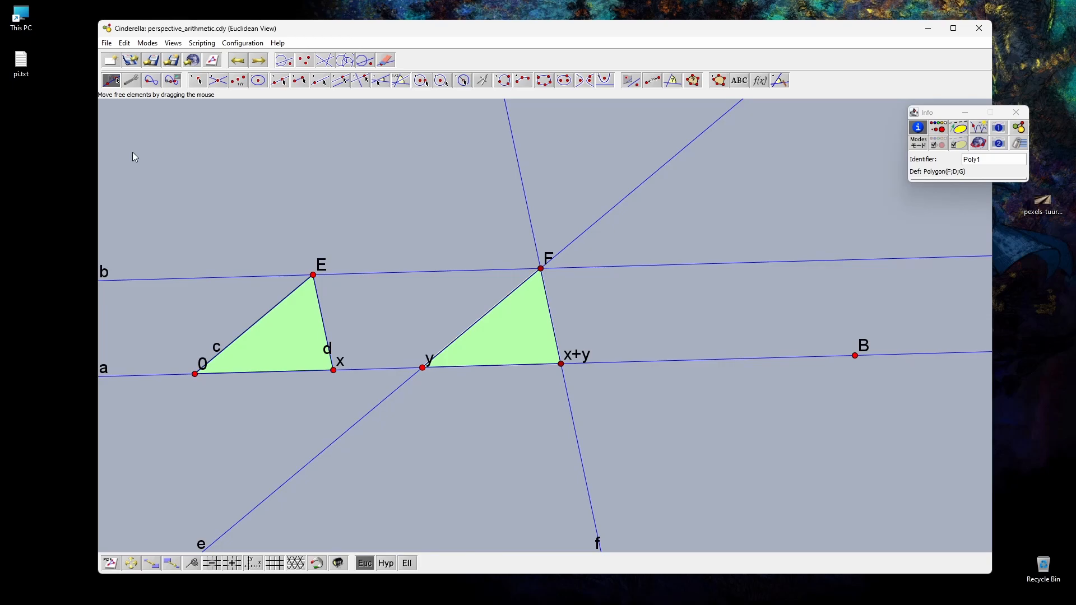
Step: View the railway track photo stored on the desktop as a perspective example, and close it
{"action": "double_click", "coordinate": [1043, 201]}
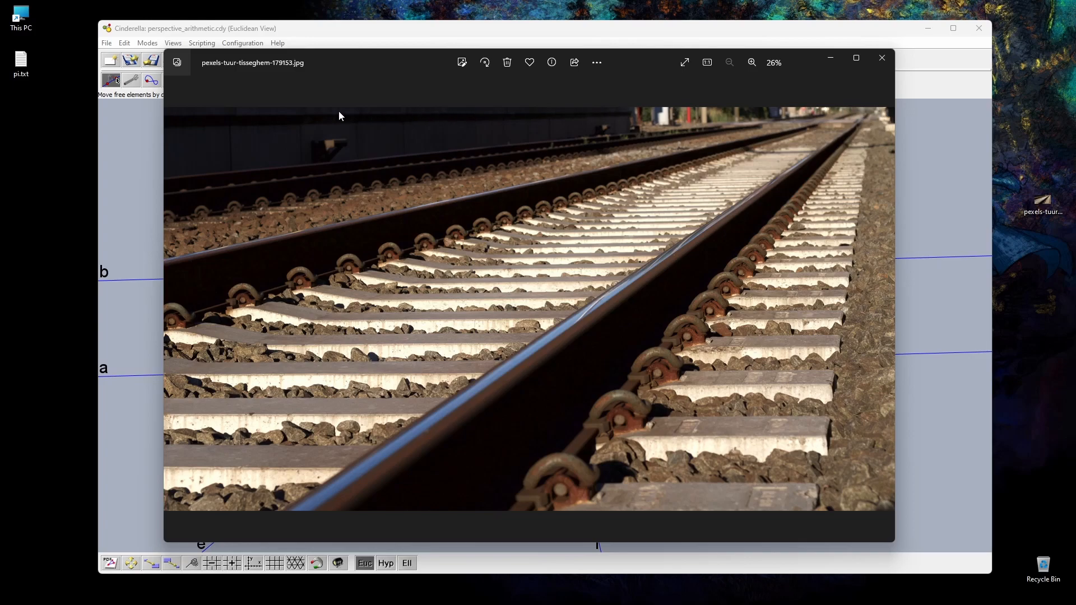
{"action": "left_click", "coordinate": [882, 58]}
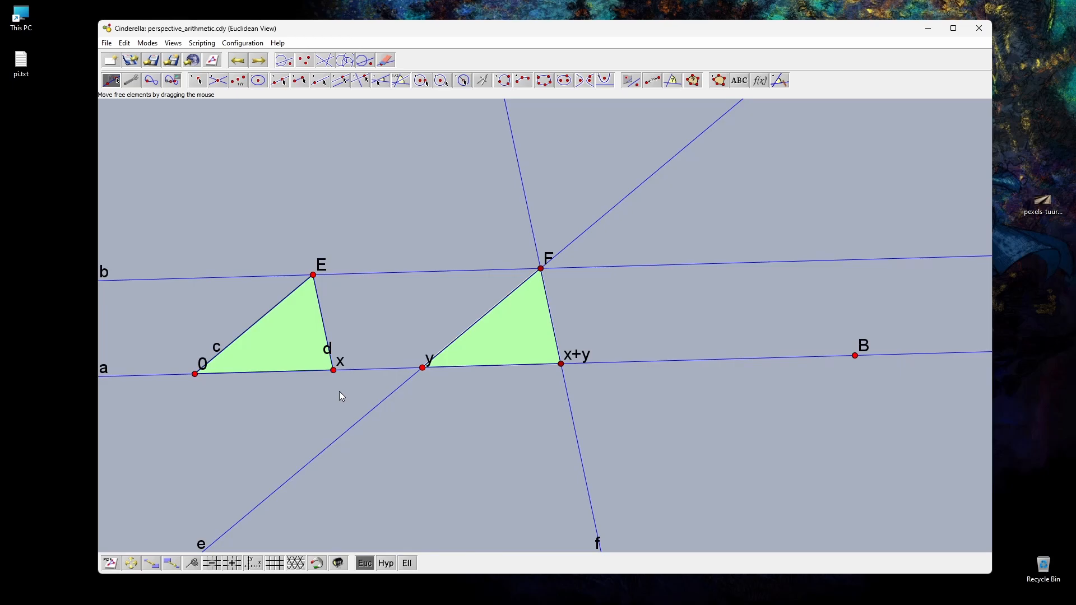
Step: Delete the whole construction and draw a line through two new points, rising diagonally across the empty canvas
{"action": "left_click", "coordinate": [284, 60]}
{"action": "left_click", "coordinate": [387, 62]}
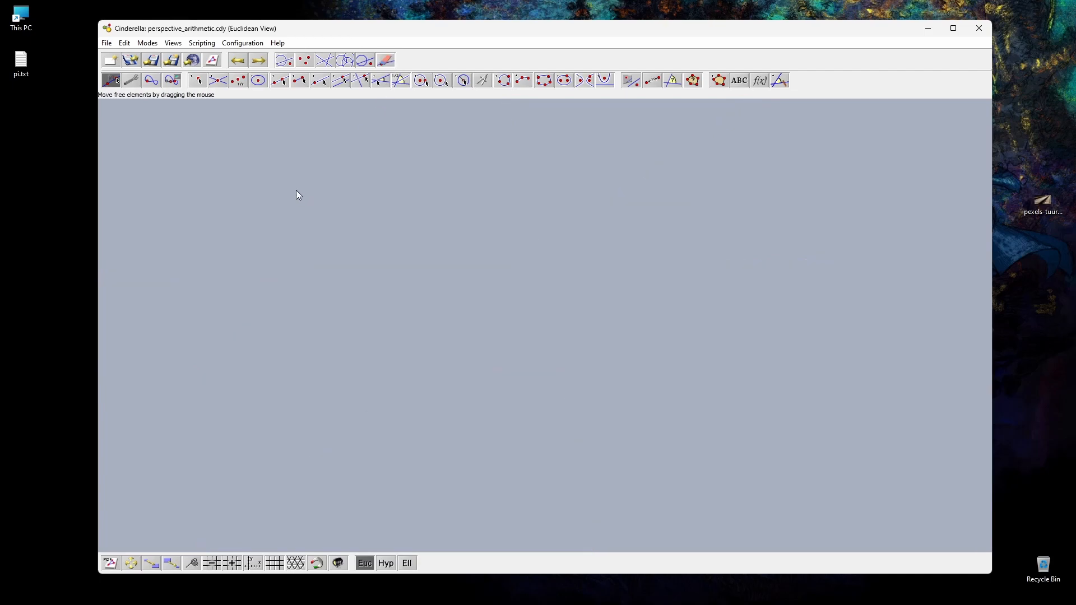
{"action": "left_click", "coordinate": [281, 81]}
{"action": "left_click_drag", "start_coordinate": [252, 487], "coordinate": [694, 287]}
{"action": "left_click", "coordinate": [111, 80]}
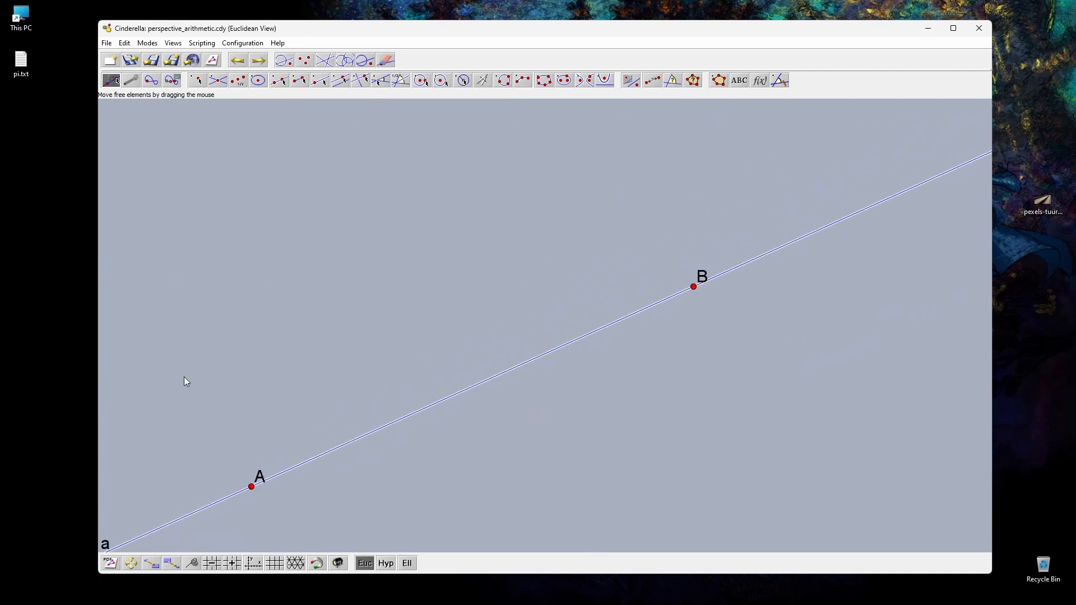
Step: Label point A, at the lower end of the line, as 0
{"action": "left_click", "coordinate": [252, 484]}
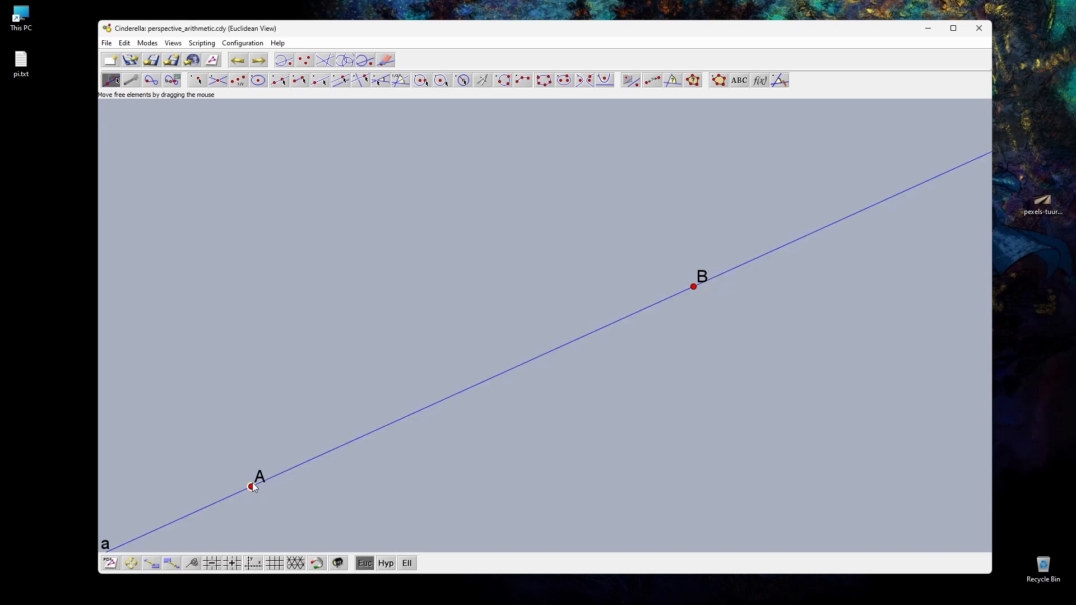
{"action": "double_click", "coordinate": [252, 486]}
{"action": "left_click", "coordinate": [919, 128]}
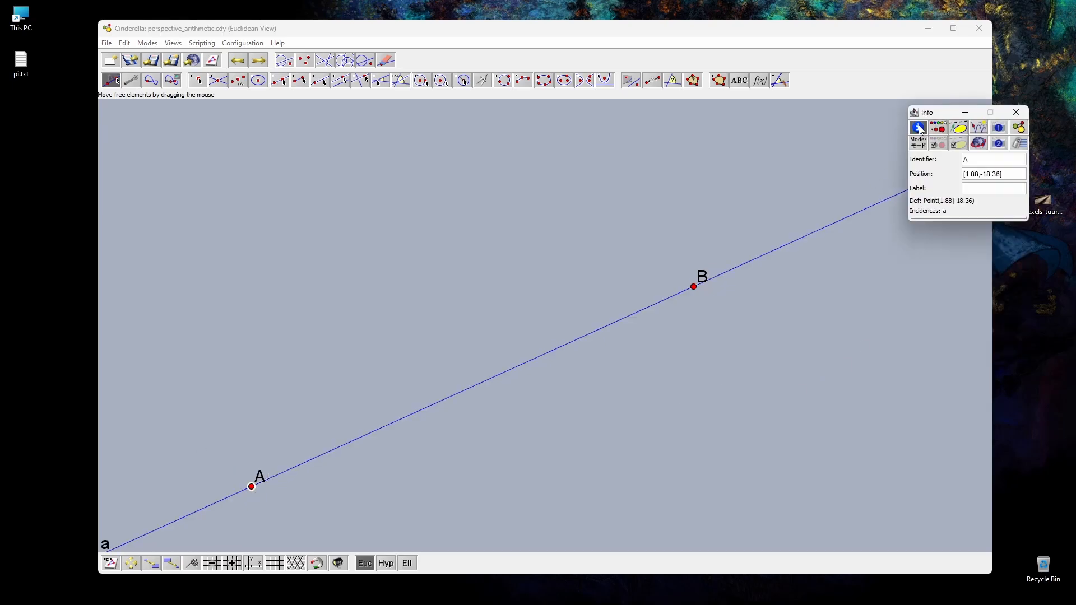
{"action": "left_click", "coordinate": [989, 189]}
{"action": "type", "text": "0"}
{"action": "key", "text": "Return"}
Step: Move point B farther up and away from 0, and label it with the infinity symbol using $\infty$
{"action": "left_click_drag", "start_coordinate": [694, 287], "coordinate": [811, 168]}
{"action": "left_click", "coordinate": [982, 188]}
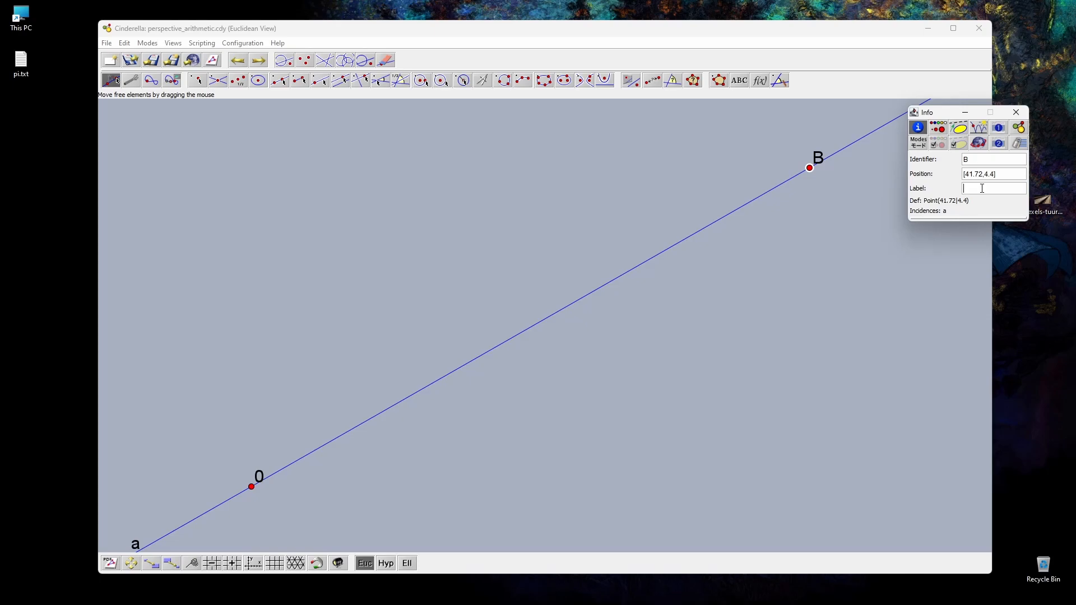
{"action": "type", "text": "infinity"}
{"action": "key", "text": "Return"}
{"action": "double_click", "coordinate": [983, 188]}
{"action": "type", "text": "$$"}
{"action": "type", "text": "\\infty$"}
{"action": "key", "text": "Return"}
{"action": "left_click", "coordinate": [1019, 128]}
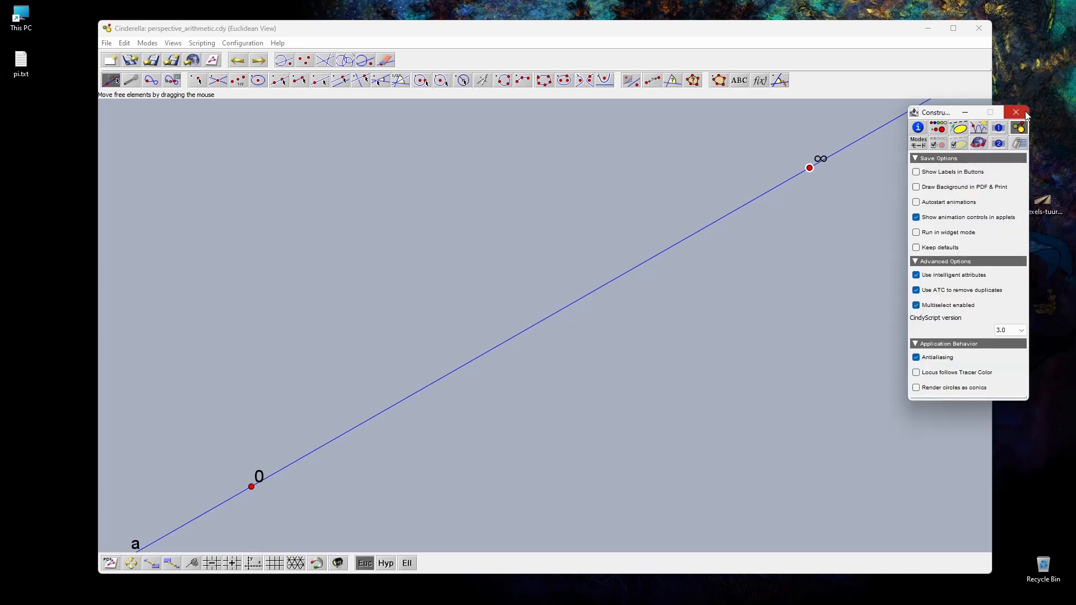
{"action": "left_click", "coordinate": [918, 128]}
Step: Place two points on line a between 0 and ∞, labelling the one nearer 0 as x and the other as y
{"action": "left_click", "coordinate": [197, 80]}
{"action": "left_click", "coordinate": [426, 388]}
{"action": "left_click", "coordinate": [481, 361]}
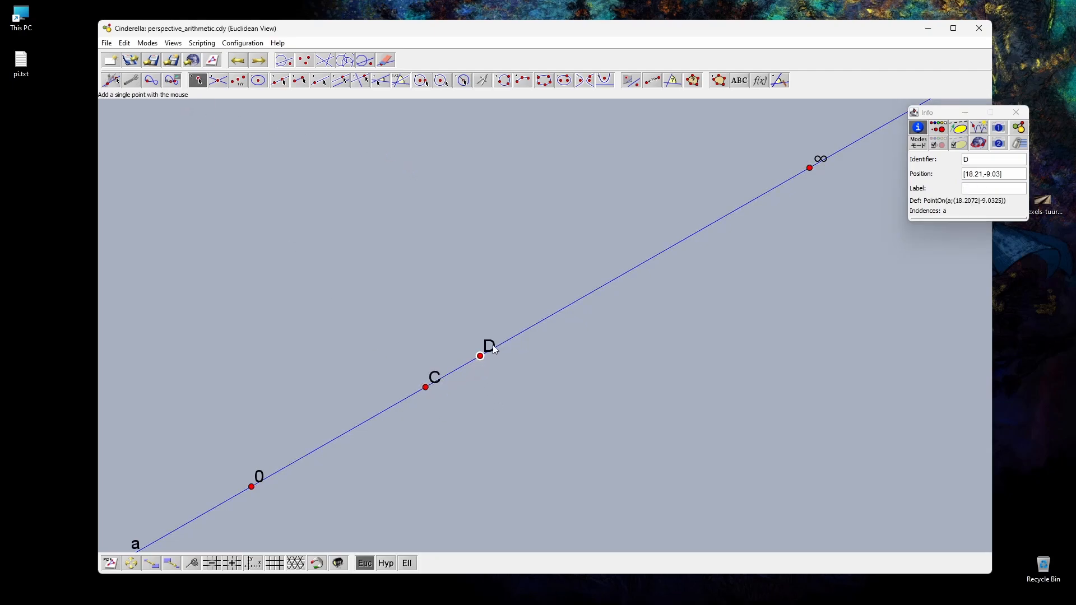
{"action": "left_click", "coordinate": [970, 188]}
{"action": "type", "text": "y"}
{"action": "key", "text": "Return"}
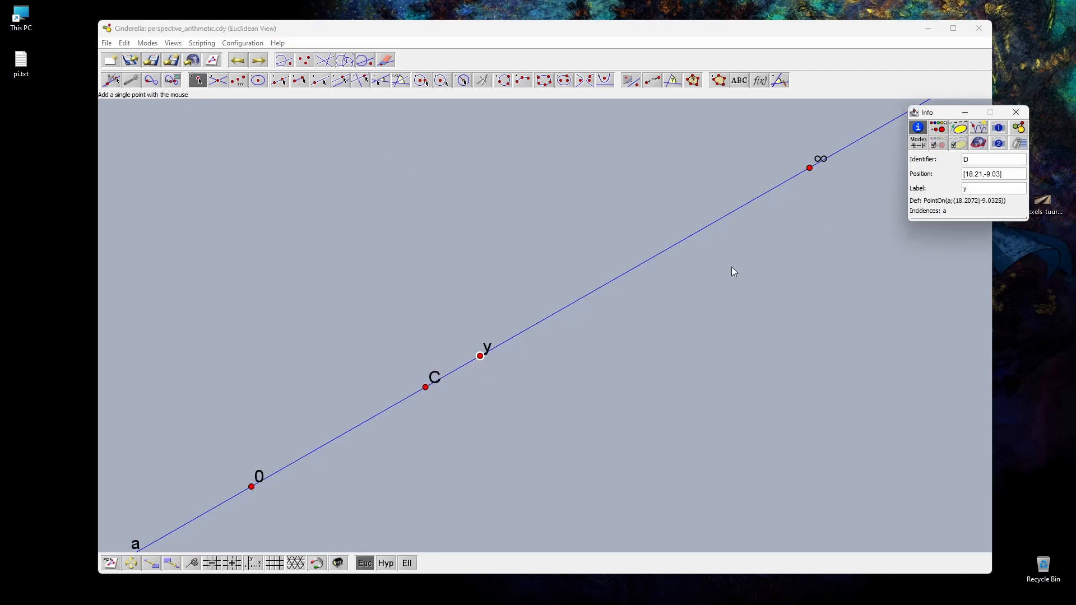
{"action": "left_click", "coordinate": [426, 387]}
{"action": "left_click", "coordinate": [982, 186]}
{"action": "type", "text": "x"}
{"action": "key", "text": "Return"}
{"action": "left_click", "coordinate": [111, 80]}
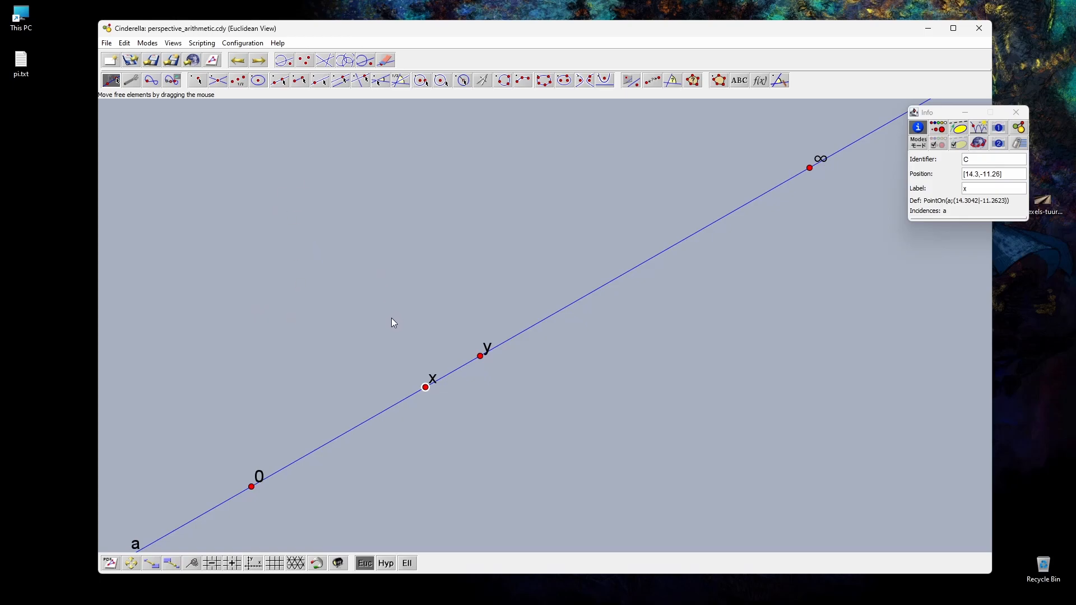
Step: Draw a line from ∞ to a new point E above 0, and connect E by lines to 0 and to x
{"action": "left_click", "coordinate": [280, 80]}
{"action": "left_click_drag", "start_coordinate": [810, 167], "coordinate": [241, 285]}
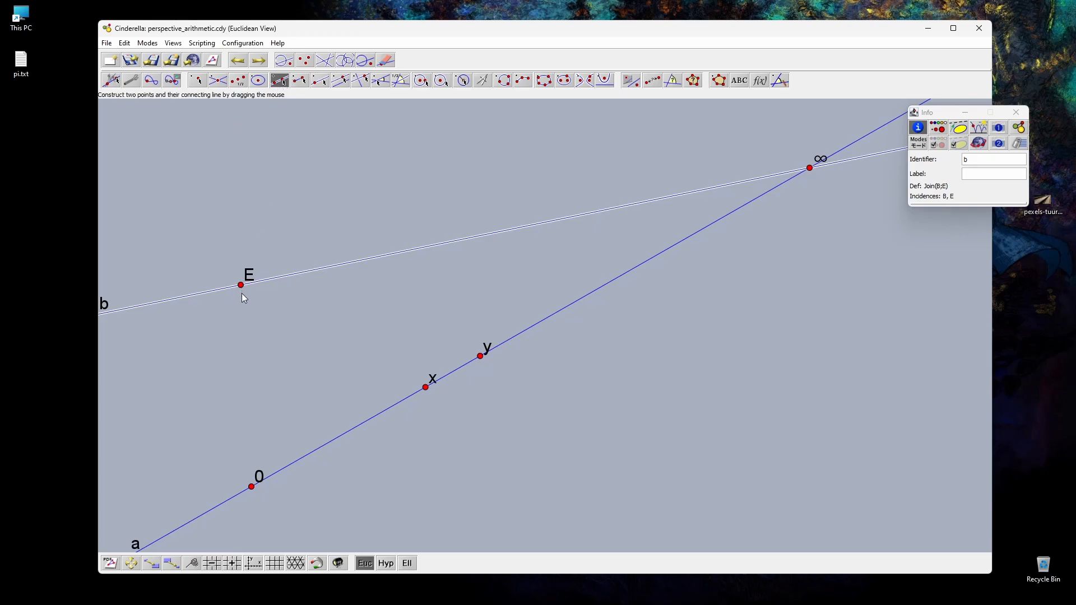
{"action": "left_click_drag", "start_coordinate": [241, 286], "coordinate": [252, 487]}
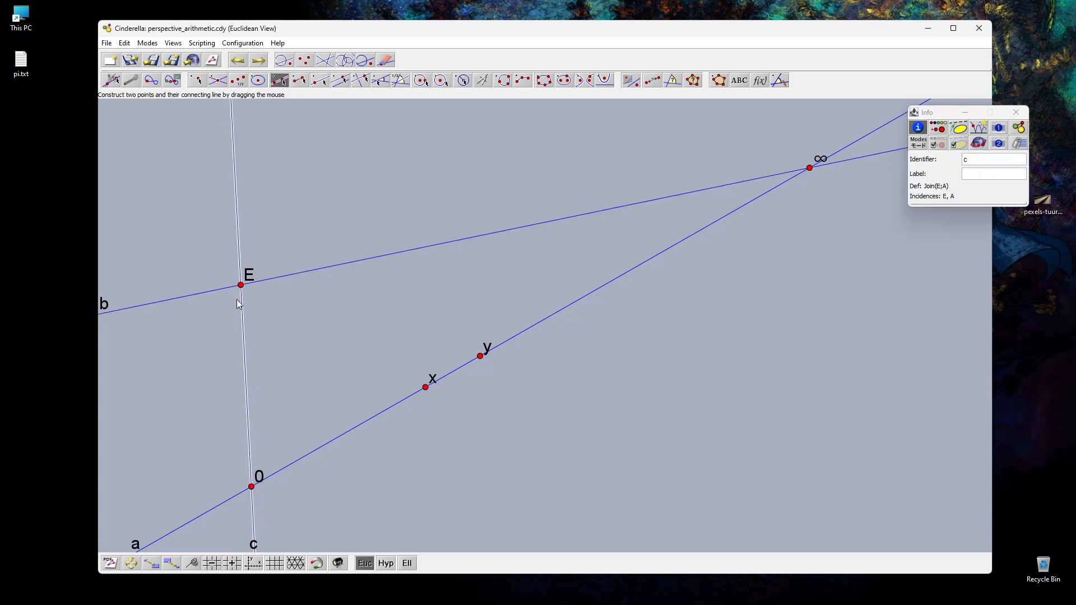
{"action": "left_click_drag", "start_coordinate": [241, 285], "coordinate": [426, 387]}
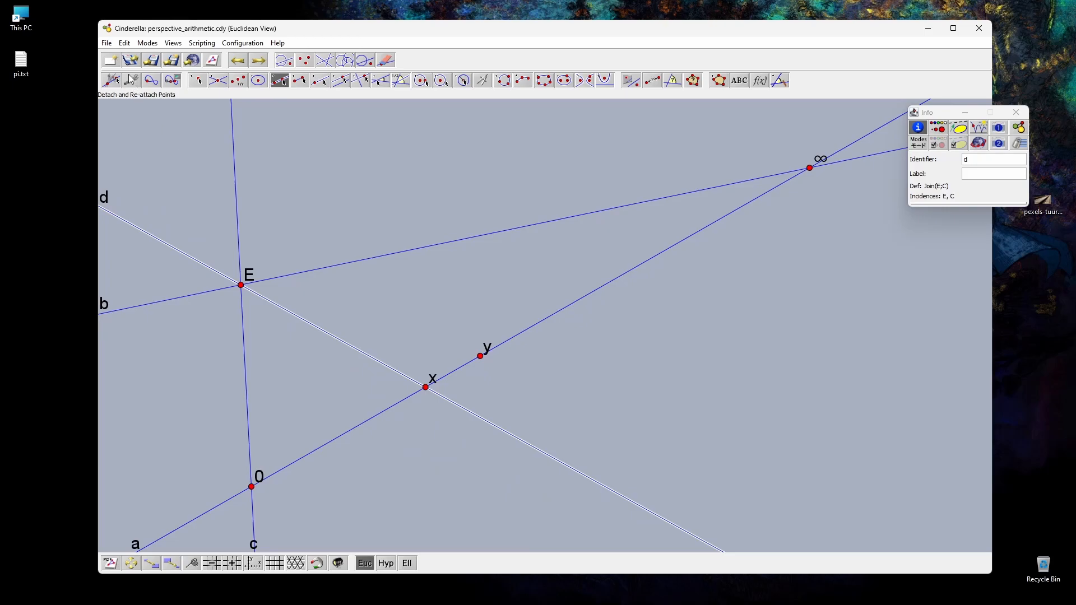
Step: Move point E closer to line a and lower the ∞ point so that line a rises only gently
{"action": "left_click", "coordinate": [112, 81]}
{"action": "left_click_drag", "start_coordinate": [241, 285], "coordinate": [310, 338]}
{"action": "left_click_drag", "start_coordinate": [810, 168], "coordinate": [799, 393]}
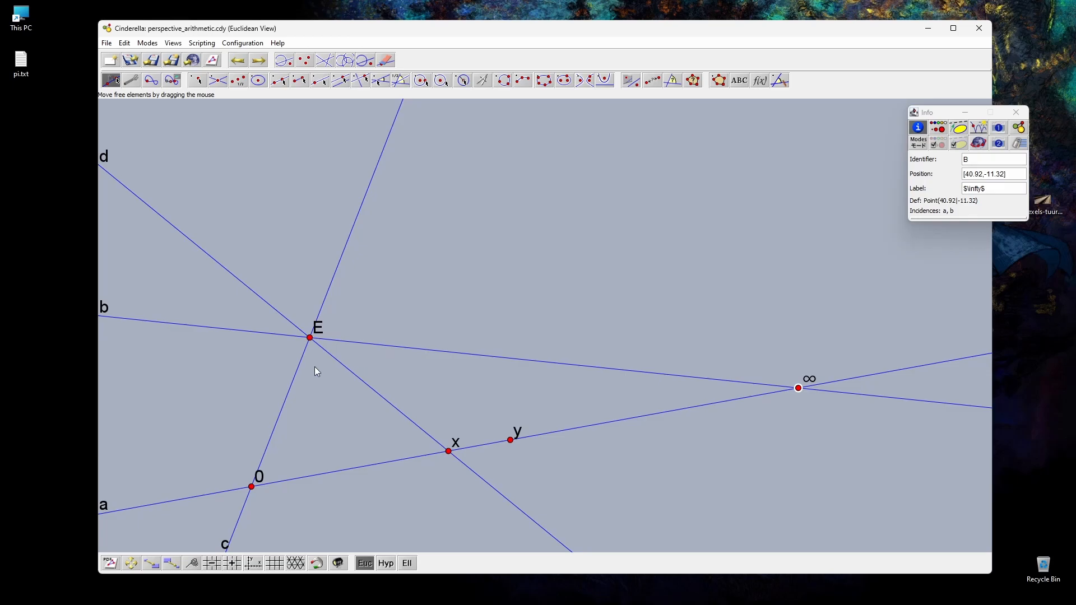
{"action": "left_click", "coordinate": [298, 380]}
{"action": "left_click", "coordinate": [350, 372]}
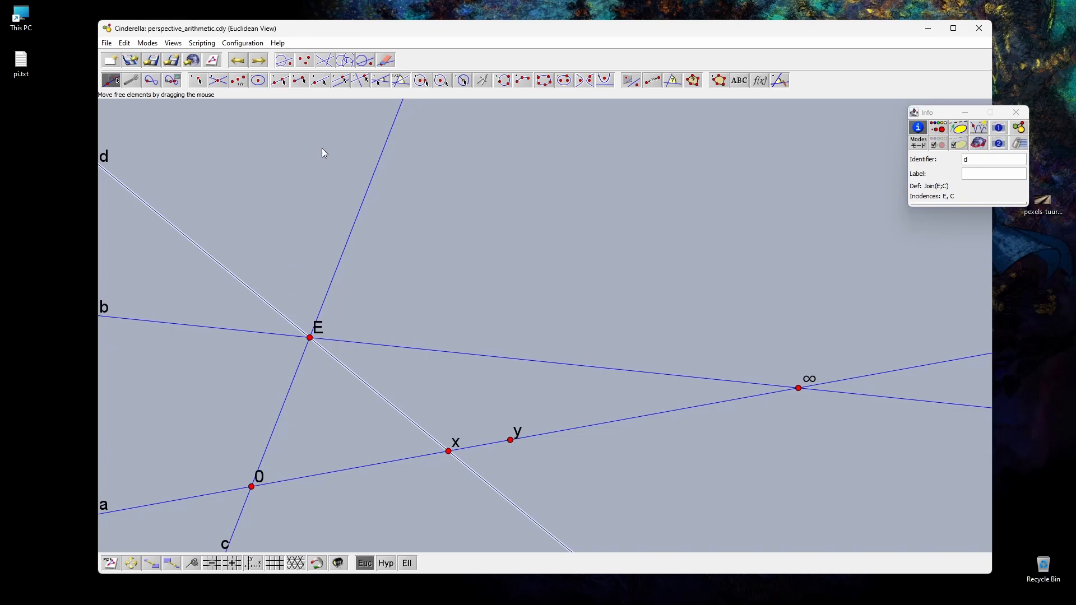
Step: Draw a line from ∞ to a new point on line d above E, and colour that line purple
{"action": "left_click", "coordinate": [280, 80]}
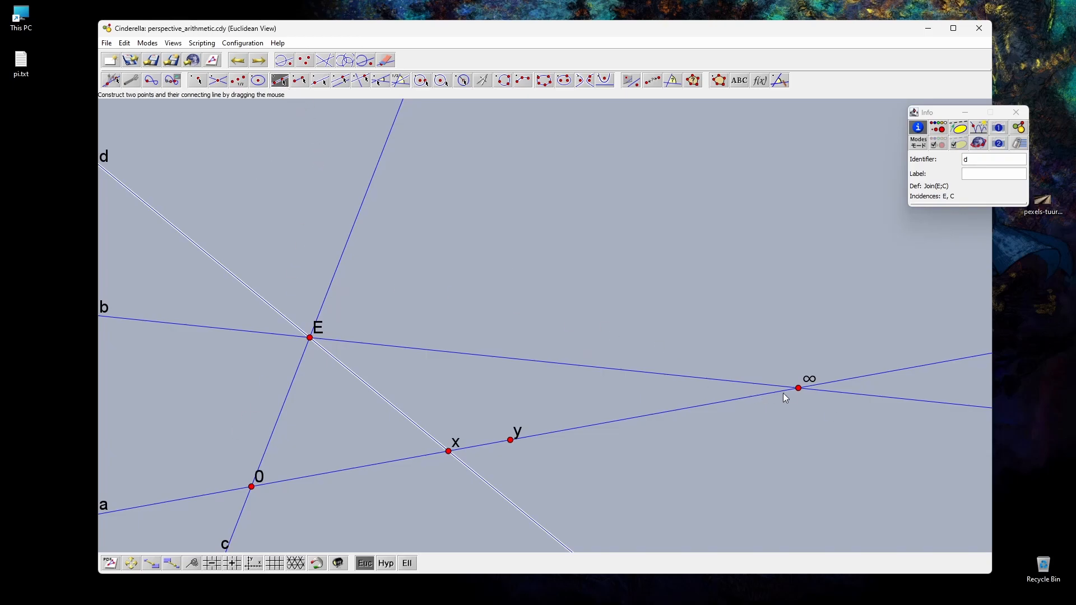
{"action": "left_click_drag", "start_coordinate": [799, 388], "coordinate": [144, 203]}
{"action": "left_click", "coordinate": [111, 80]}
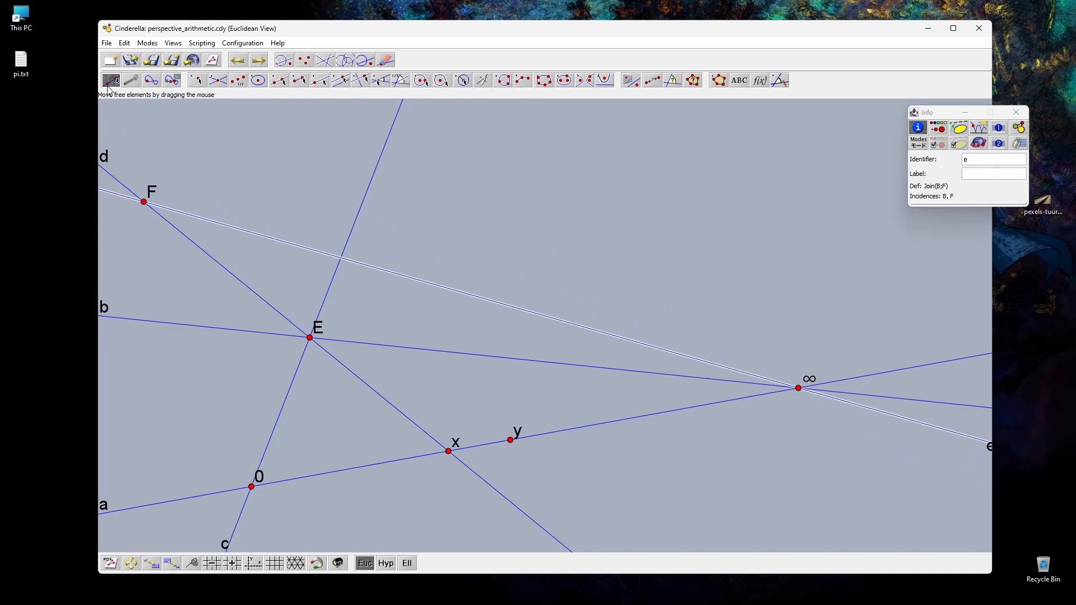
{"action": "left_click", "coordinate": [940, 129]}
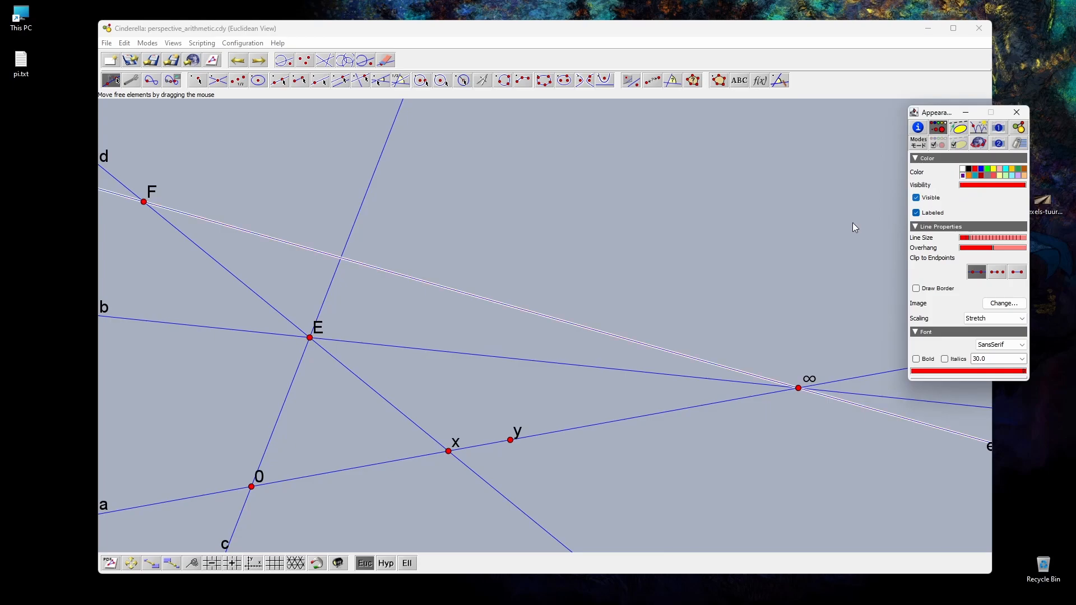
{"action": "left_click", "coordinate": [708, 236]}
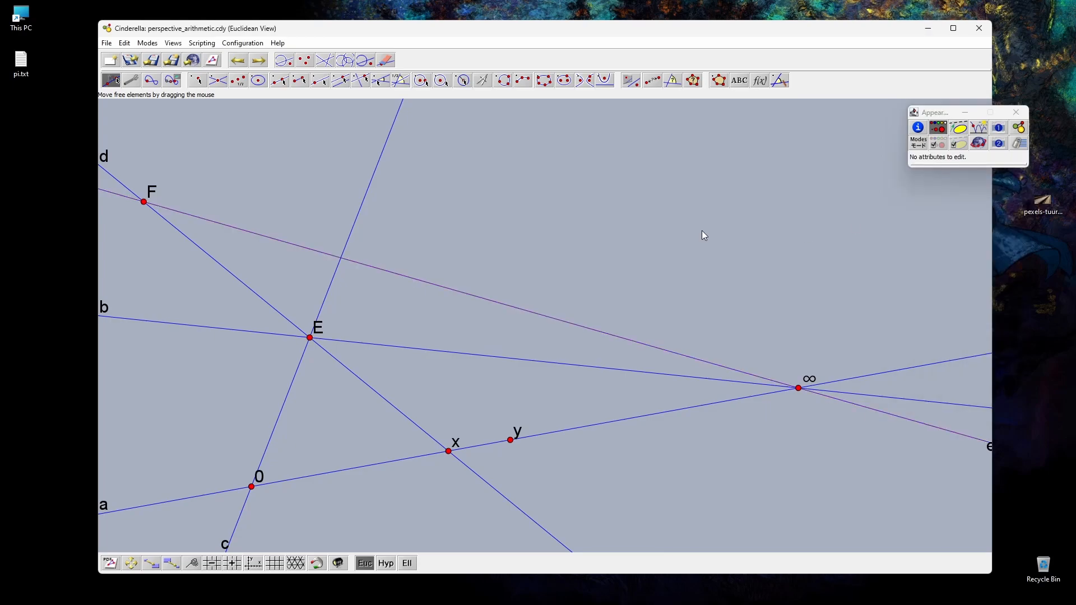
Step: Reposition point F along line d closer to E, and shift point E toward ∞
{"action": "left_click_drag", "start_coordinate": [144, 202], "coordinate": [171, 201]}
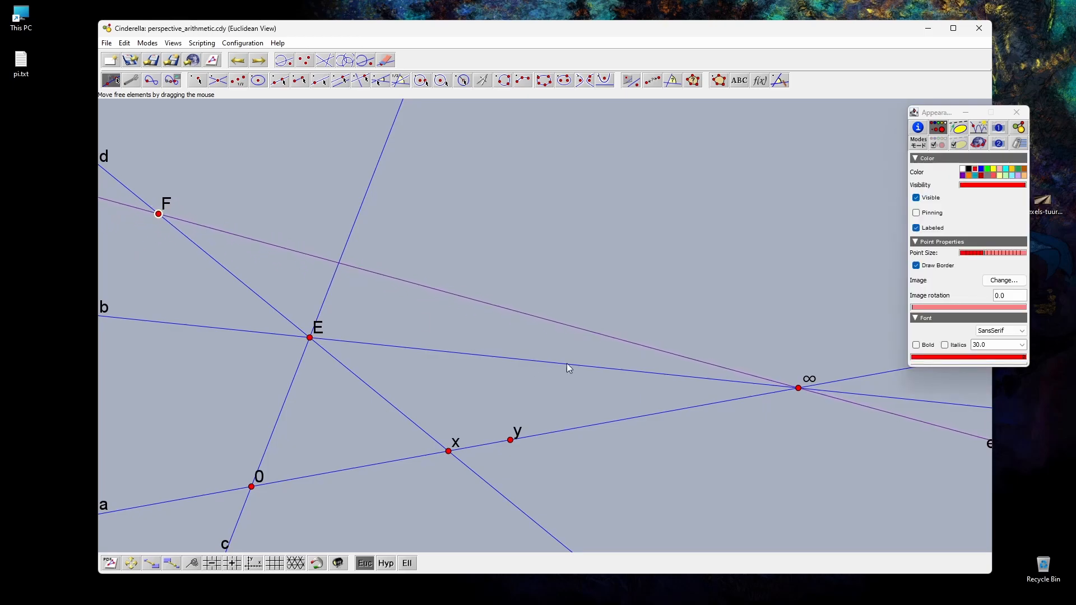
{"action": "left_click", "coordinate": [620, 293]}
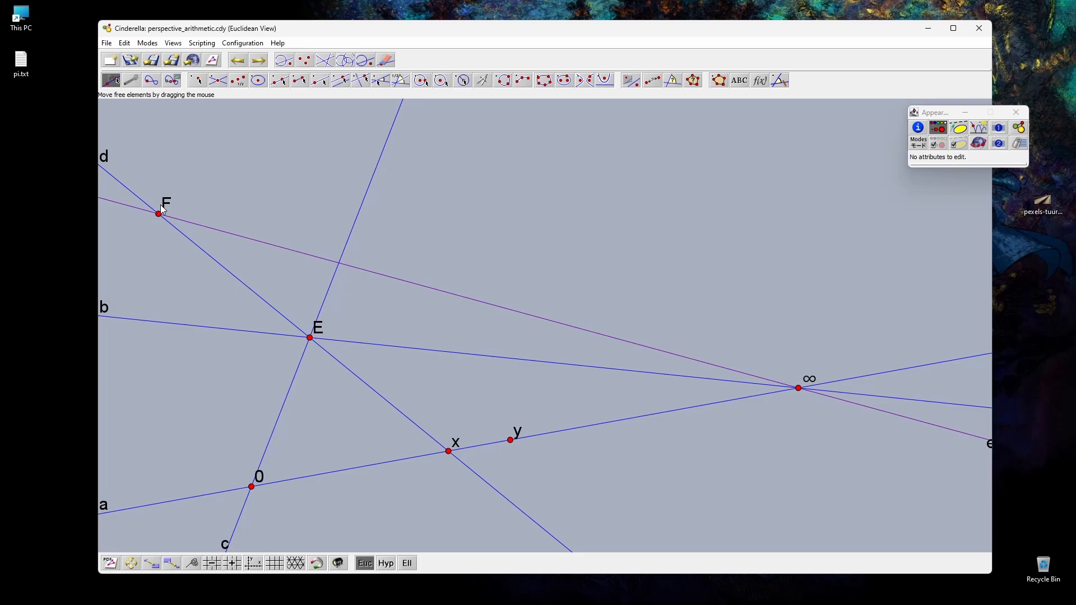
{"action": "left_click_drag", "start_coordinate": [169, 215], "coordinate": [292, 229]}
{"action": "left_click_drag", "start_coordinate": [312, 336], "coordinate": [368, 339]}
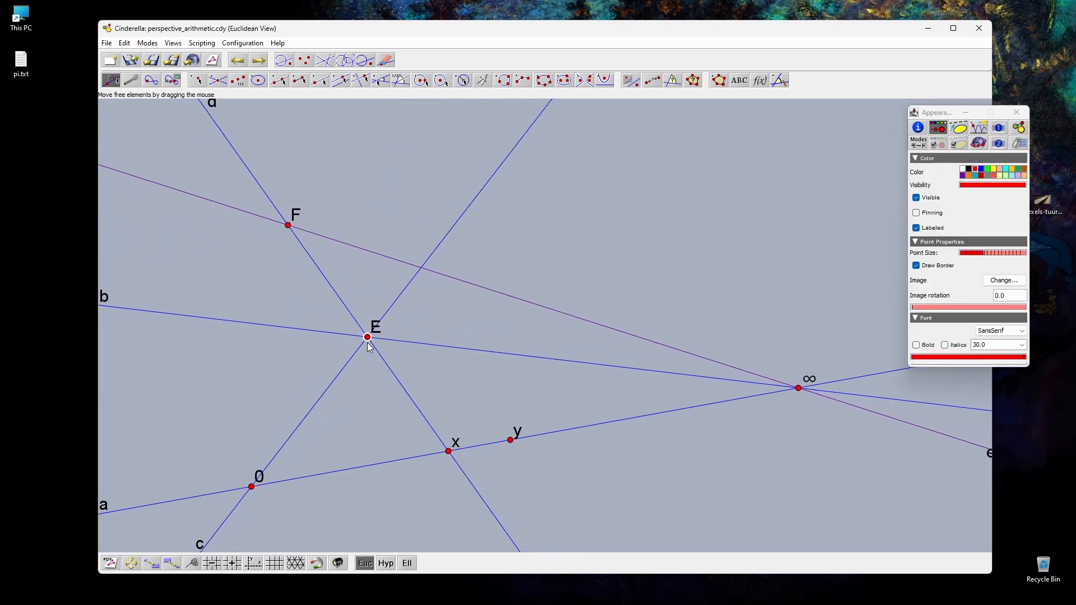
{"action": "left_click", "coordinate": [230, 277]}
Step: Draw a line from the intersection of line c and the purple line to y, and one from F to where it crosses line b
{"action": "left_click", "coordinate": [279, 81]}
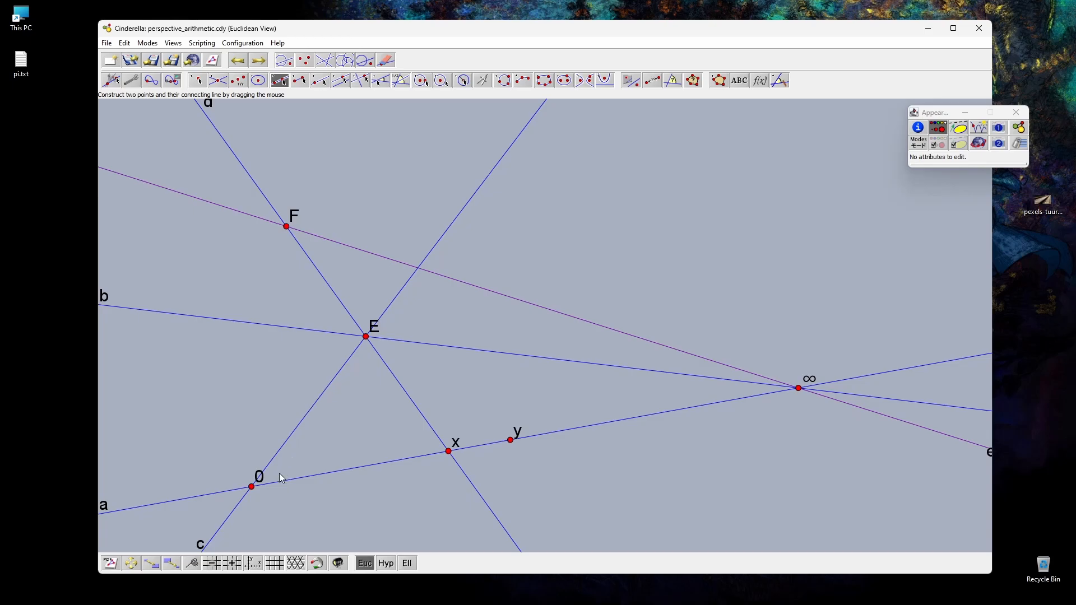
{"action": "left_click_drag", "start_coordinate": [419, 267], "coordinate": [511, 440]}
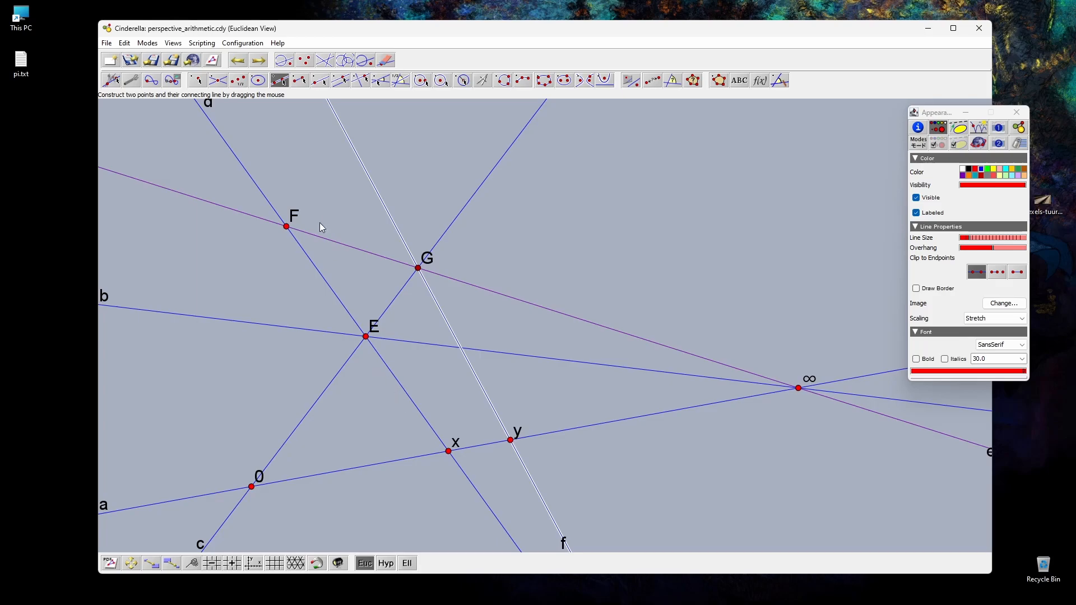
{"action": "left_click_drag", "start_coordinate": [287, 228], "coordinate": [462, 348]}
Step: Place a point at the intersection of lines a and g, and label it x+y
{"action": "left_click", "coordinate": [197, 81]}
{"action": "left_click", "coordinate": [576, 428]}
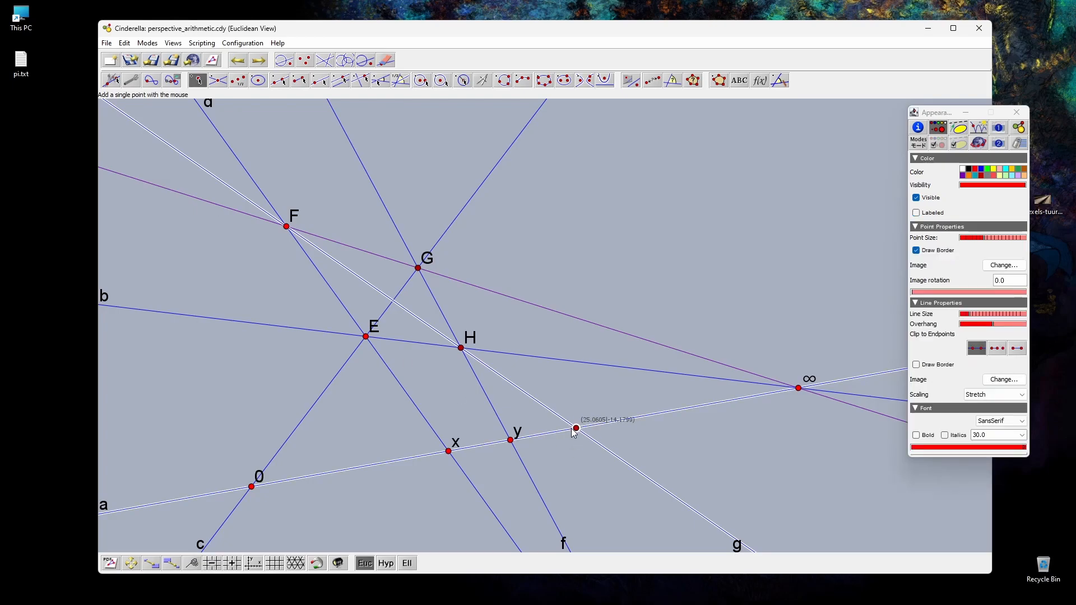
{"action": "left_click", "coordinate": [918, 127]}
{"action": "type", "text": "x+y"}
{"action": "key", "text": "Return"}
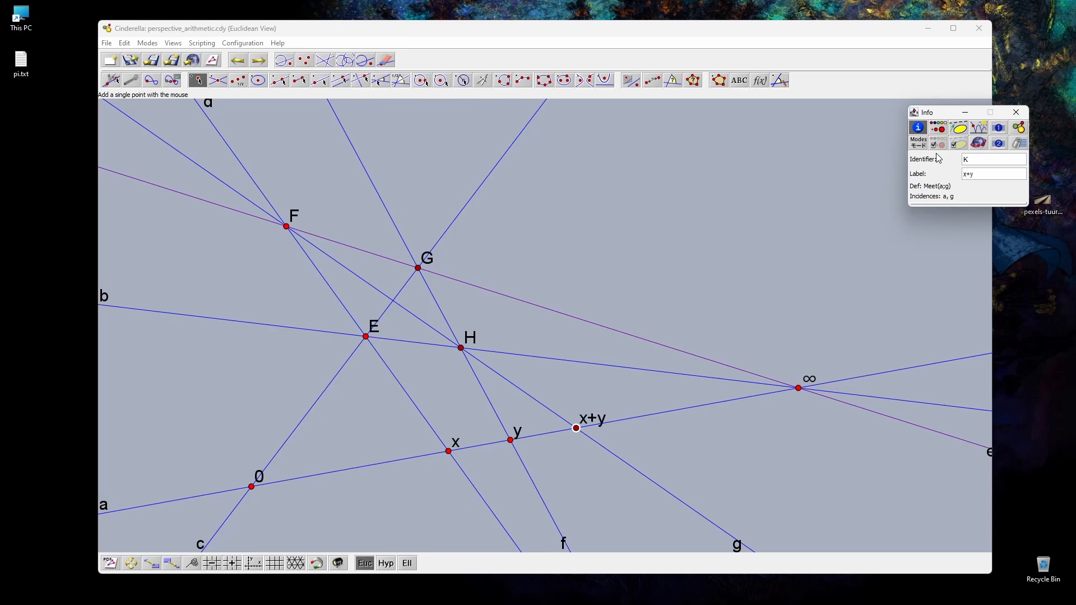
Step: Fill the triangle on points 0, E and x as a polygon
{"action": "left_click", "coordinate": [107, 76]}
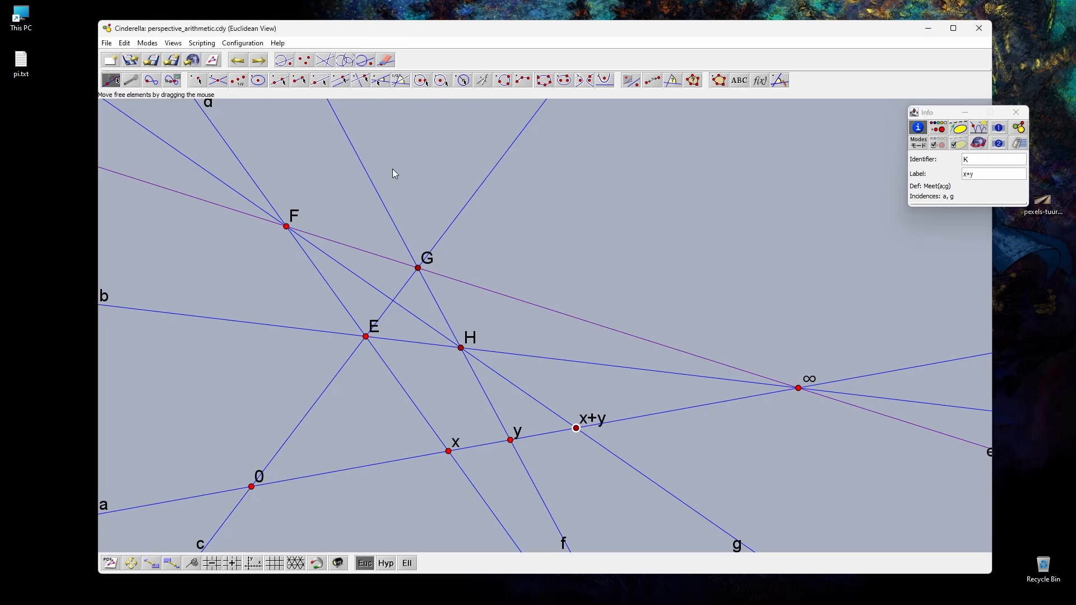
{"action": "left_click", "coordinate": [394, 170]}
{"action": "left_click", "coordinate": [716, 79]}
{"action": "left_click", "coordinate": [252, 487]}
{"action": "left_click", "coordinate": [366, 337]}
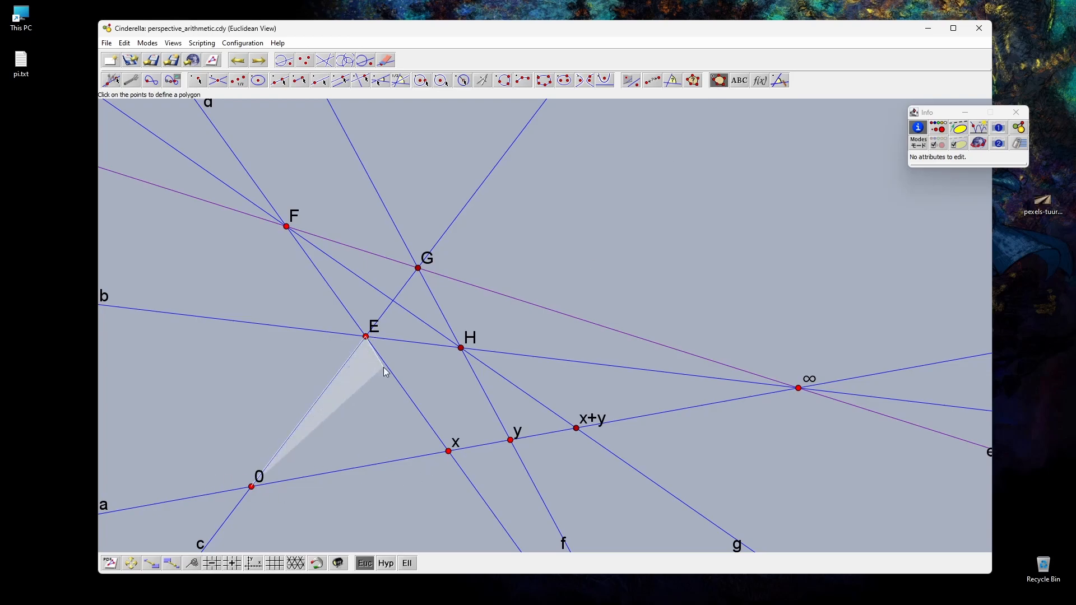
{"action": "left_click", "coordinate": [449, 451]}
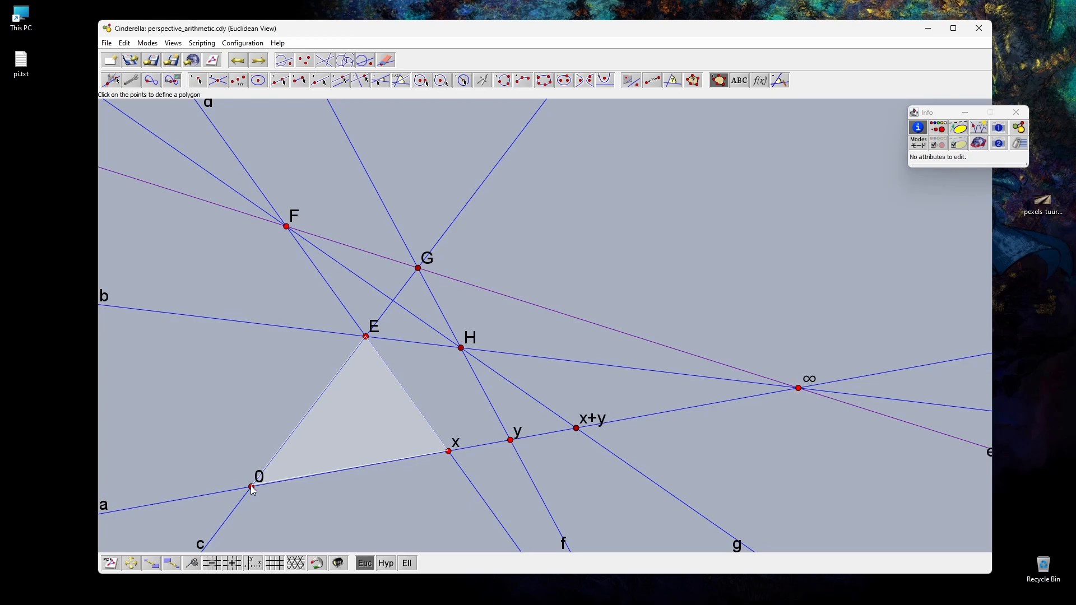
{"action": "left_click", "coordinate": [251, 487]}
Step: Fill the triangle on points H, y and x+y as a polygon
{"action": "left_click", "coordinate": [462, 349]}
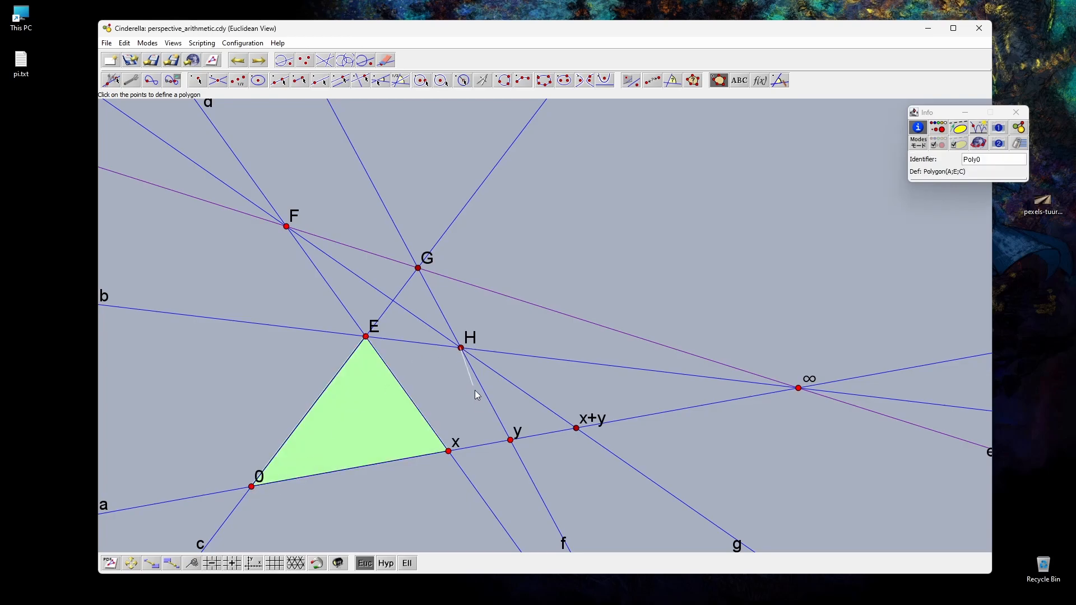
{"action": "left_click", "coordinate": [510, 441]}
{"action": "left_click", "coordinate": [578, 429]}
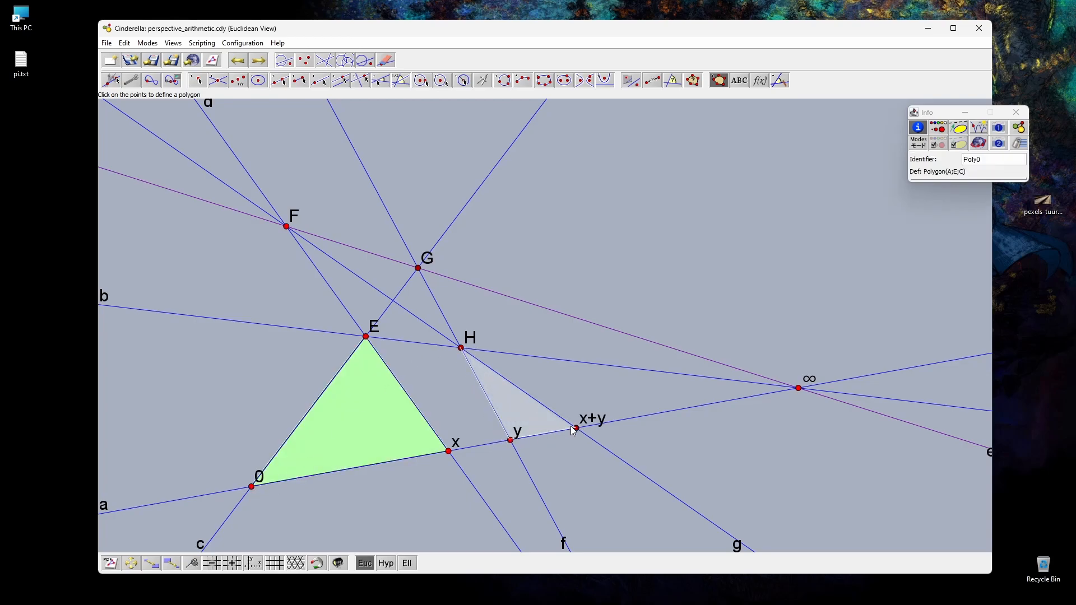
{"action": "left_click", "coordinate": [461, 348]}
{"action": "left_click", "coordinate": [111, 80]}
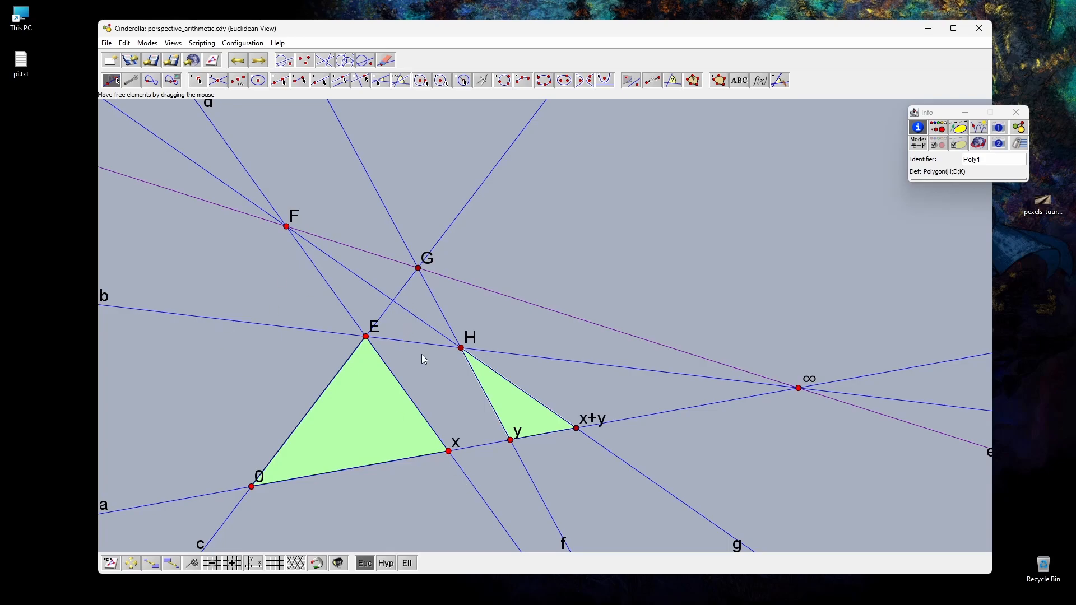
Step: Move point 0 up level with ∞ so that line a is nearly horizontal, and raise points E and F
{"action": "left_click_drag", "start_coordinate": [251, 486], "coordinate": [217, 488]}
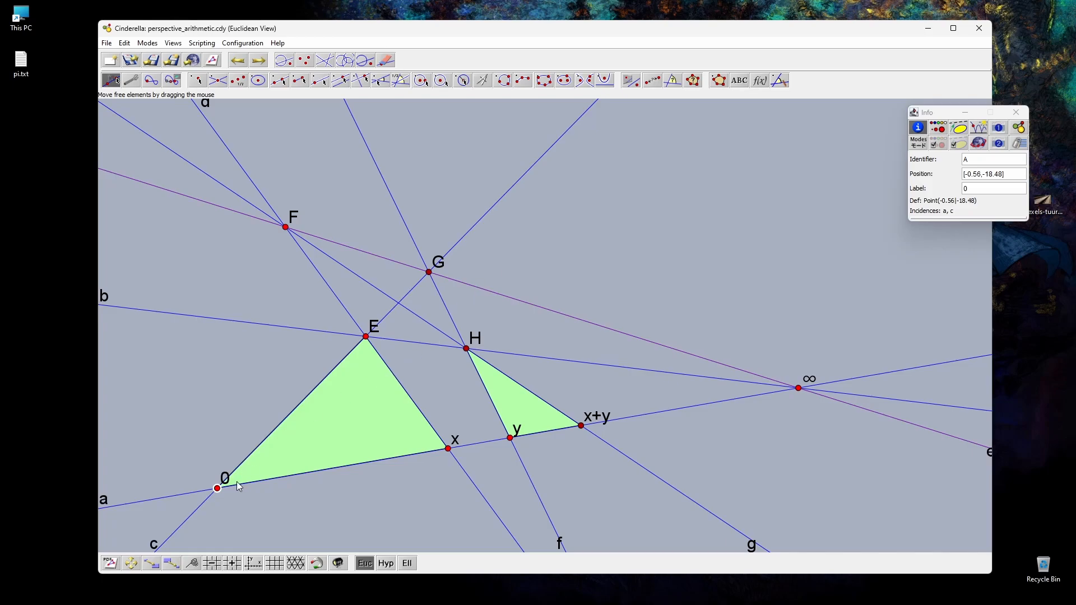
{"action": "left_click_drag", "start_coordinate": [214, 487], "coordinate": [221, 390]}
{"action": "left_click_drag", "start_coordinate": [254, 260], "coordinate": [317, 158]}
{"action": "left_click", "coordinate": [283, 197]}
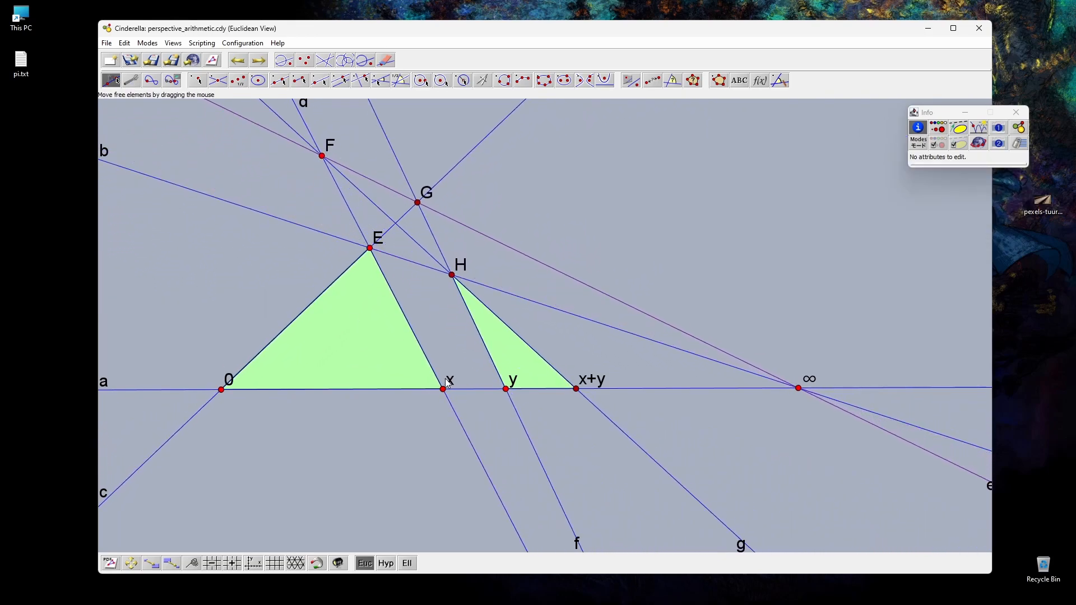
Step: Move point x along line a closer to point 0, ending roughly midway between 0 and y
{"action": "left_click_drag", "start_coordinate": [445, 391], "coordinate": [242, 403]}
{"action": "left_click_drag", "start_coordinate": [382, 390], "coordinate": [405, 434]}
{"action": "left_click_drag", "start_coordinate": [404, 391], "coordinate": [359, 393]}
Step: Delete both filled triangles, the one on 0, E and x and the one on H, y and x+y
{"action": "left_click", "coordinate": [336, 342]}
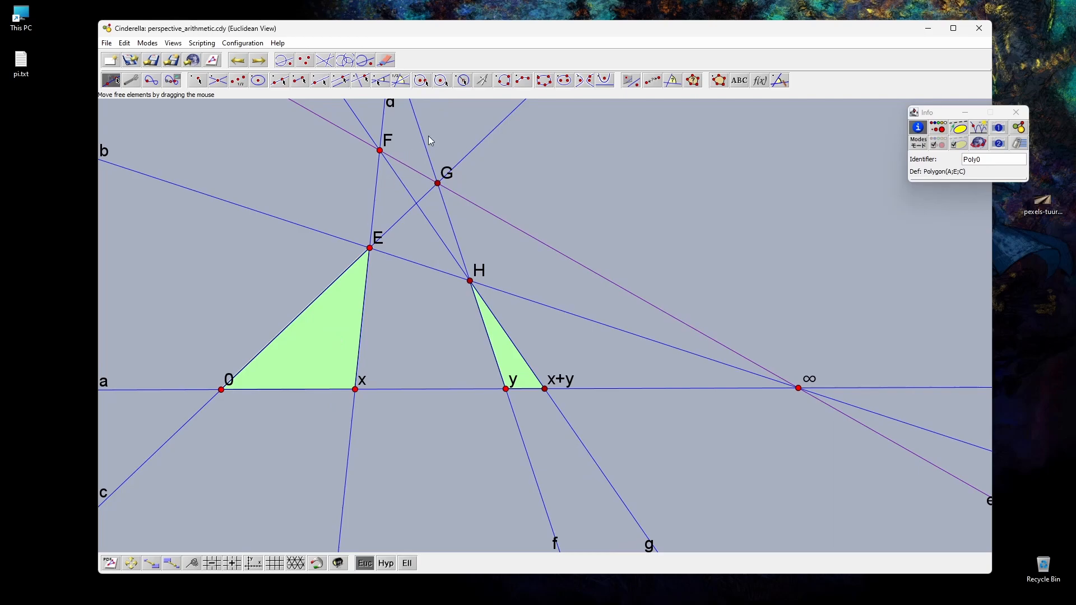
{"action": "key", "text": "Delete"}
{"action": "left_click", "coordinate": [511, 360]}
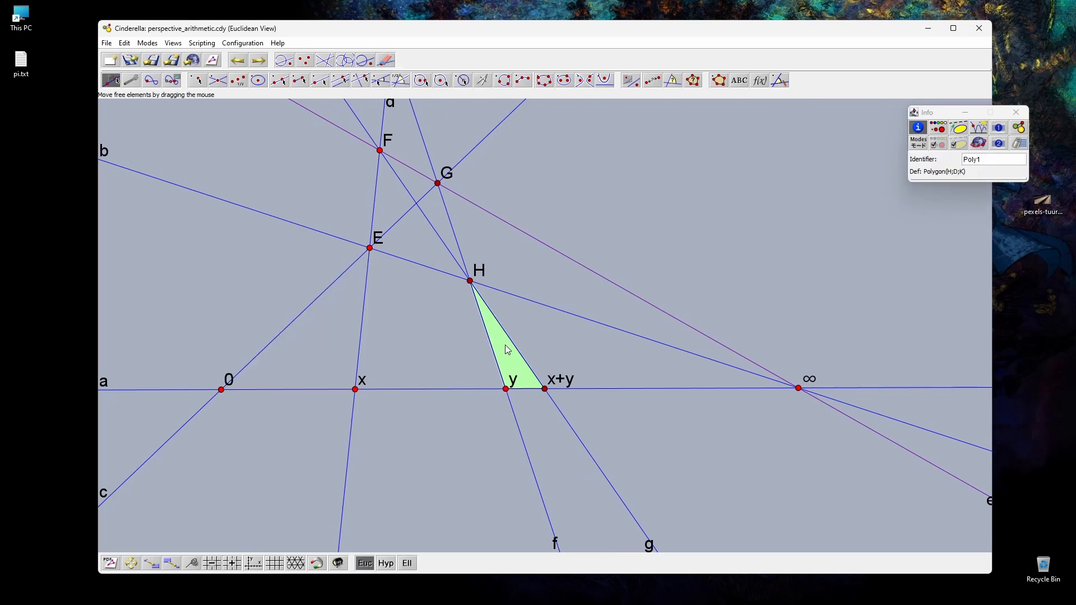
{"action": "key", "text": "Delete"}
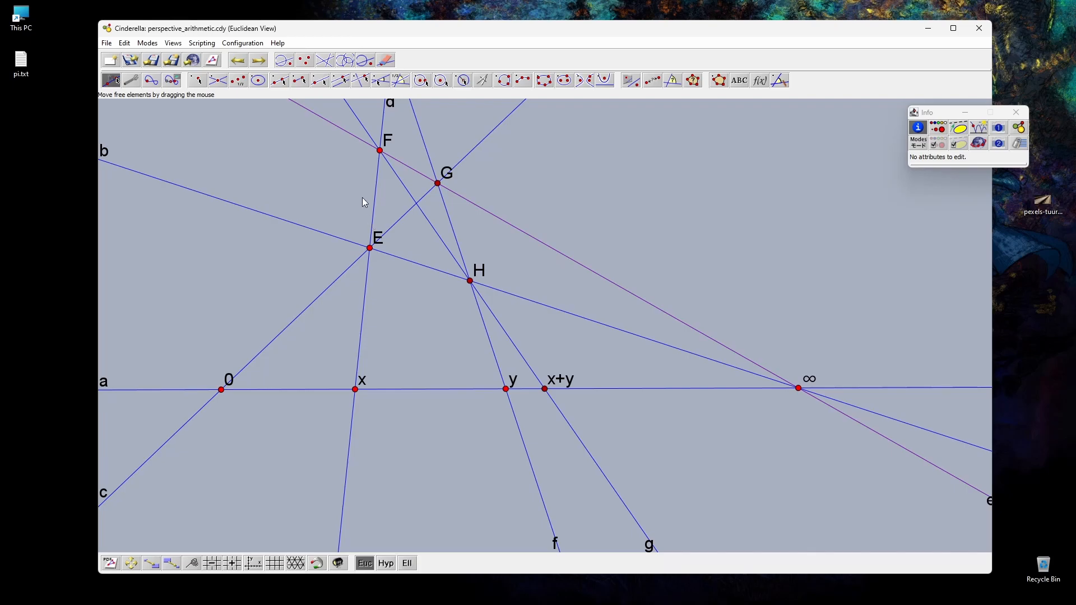
Step: Load the pexels JPG photo from the Downloads folder into the construction's media browser
{"action": "left_click", "coordinate": [107, 43]}
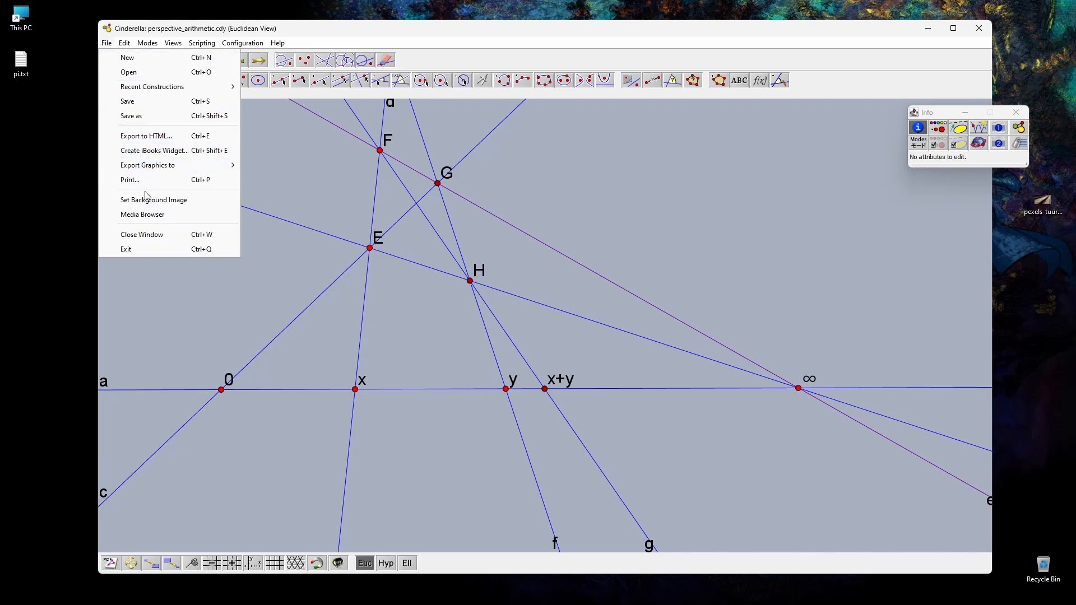
{"action": "left_click", "coordinate": [131, 215]}
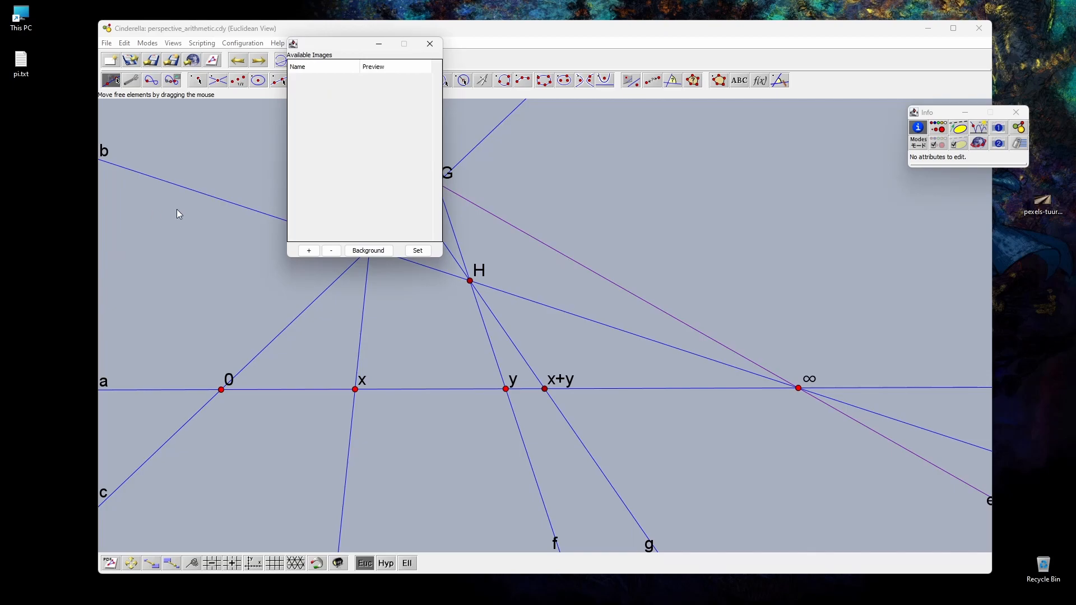
{"action": "left_click", "coordinate": [309, 251]}
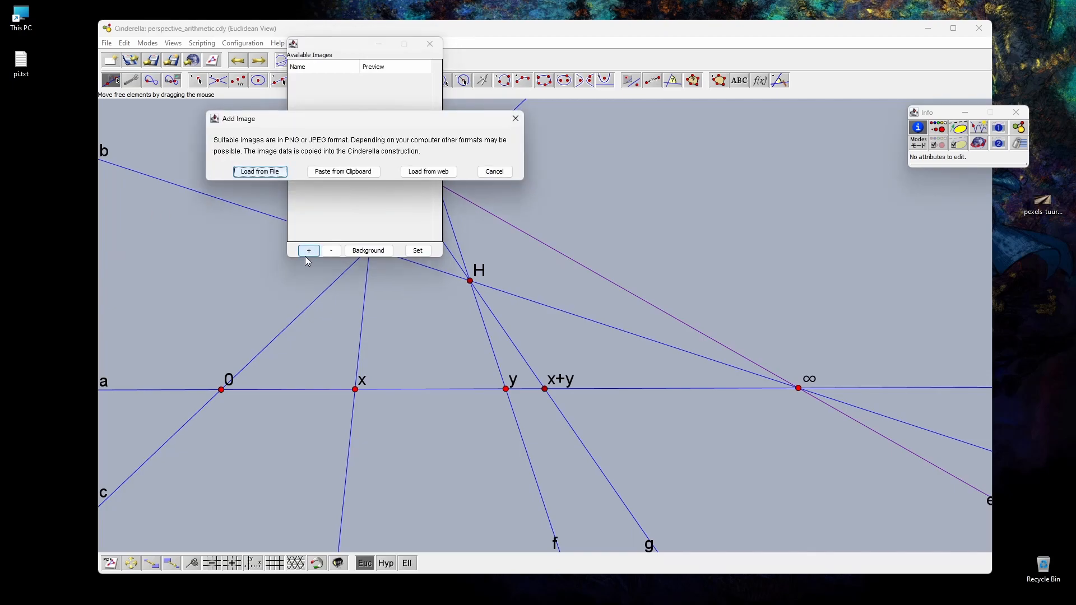
{"action": "left_click", "coordinate": [280, 172]}
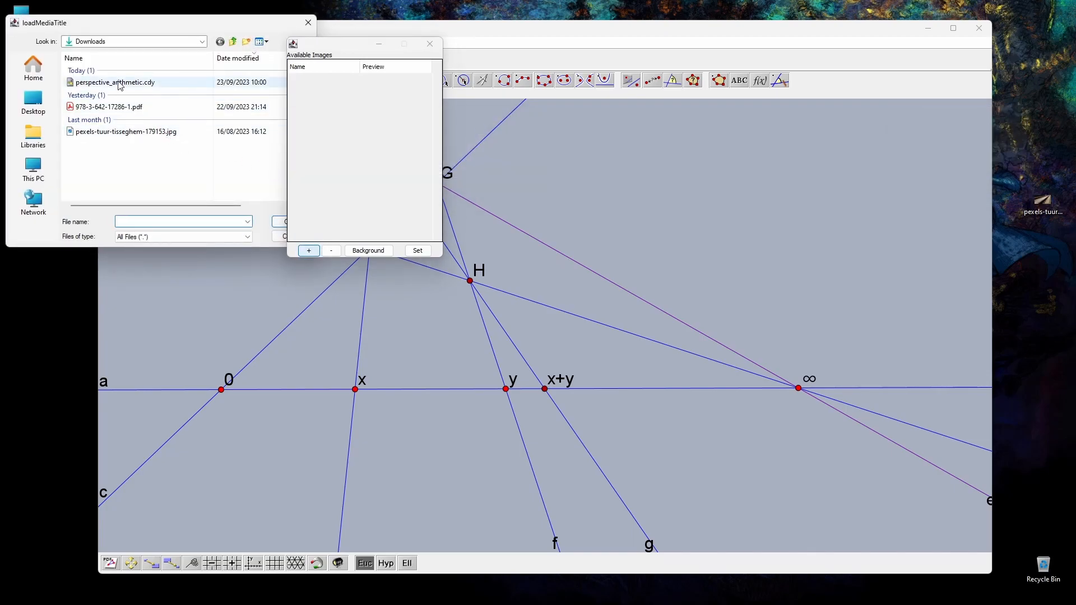
{"action": "left_click", "coordinate": [126, 133]}
{"action": "left_click", "coordinate": [278, 222]}
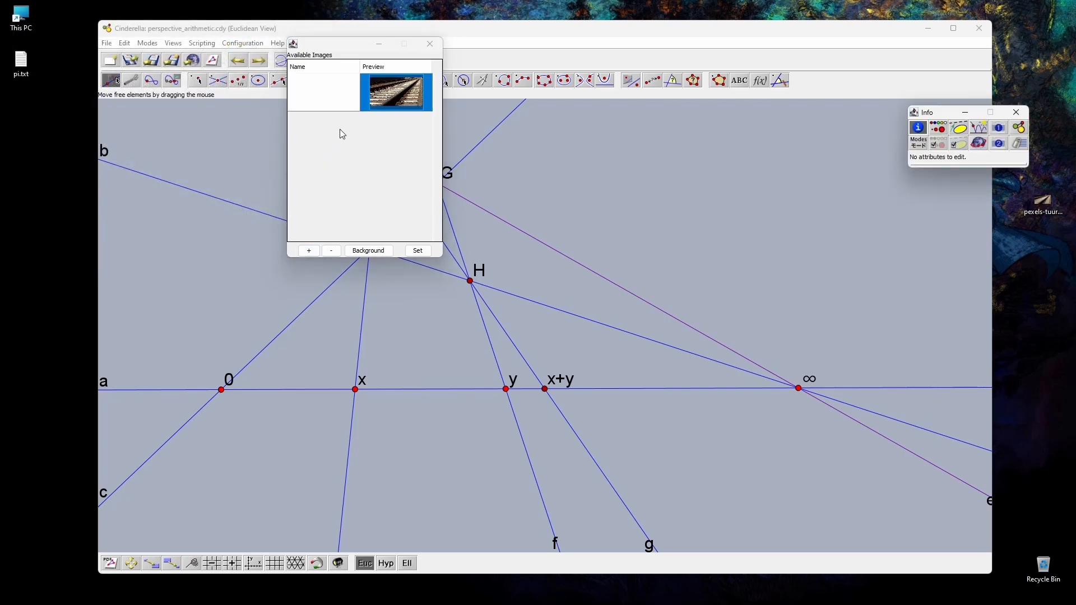
Step: Rename the loaded photo as img0 and close the media browser
{"action": "double_click", "coordinate": [325, 98]}
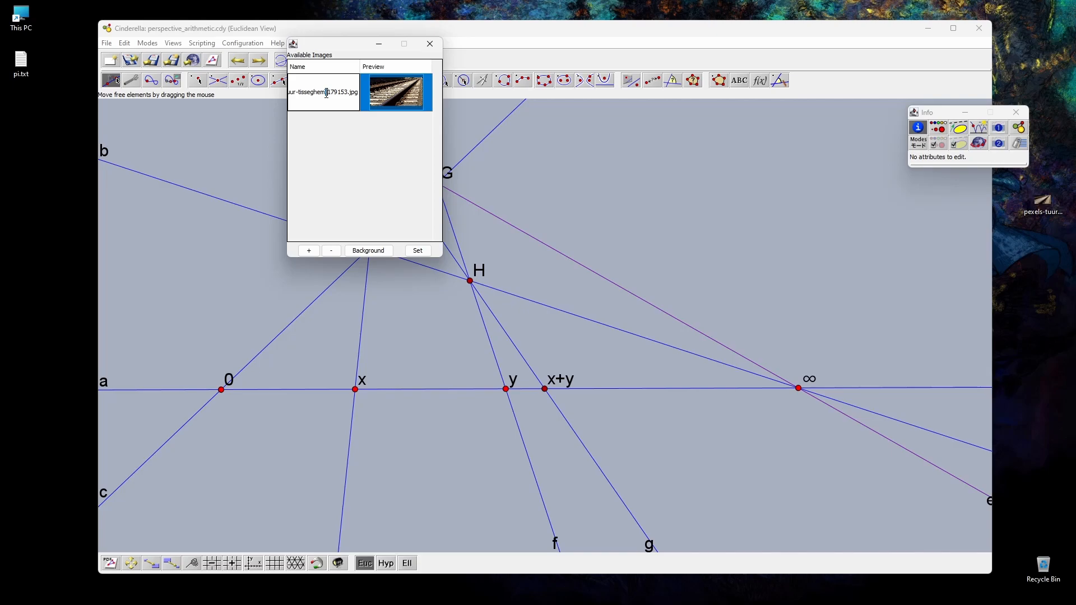
{"action": "key", "text": "ctrl+a"}
{"action": "key", "text": "BackSpace"}
{"action": "key", "text": "Return"}
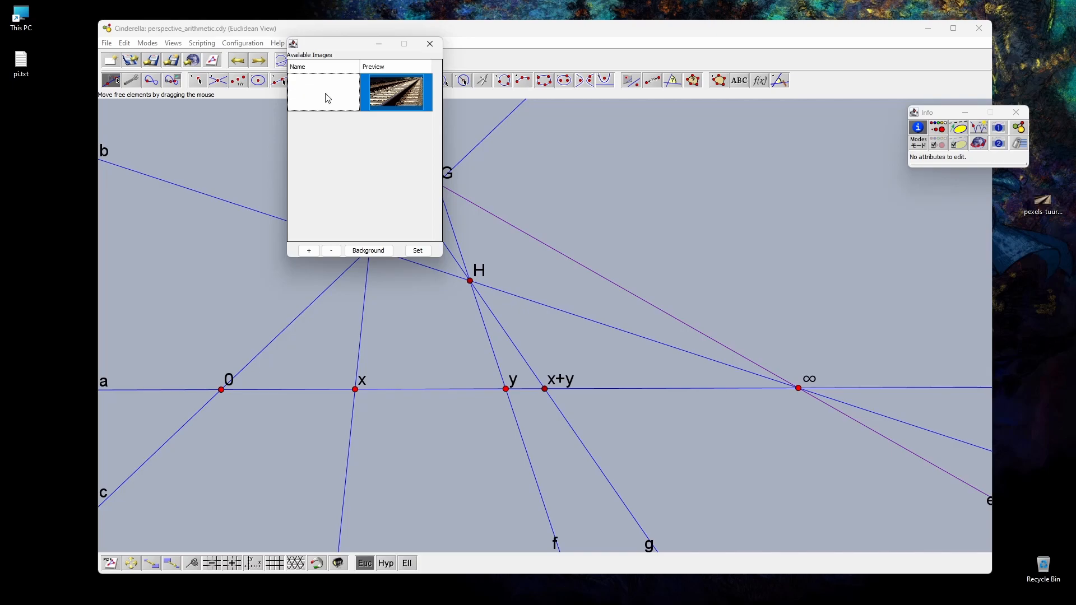
{"action": "left_click", "coordinate": [430, 44]}
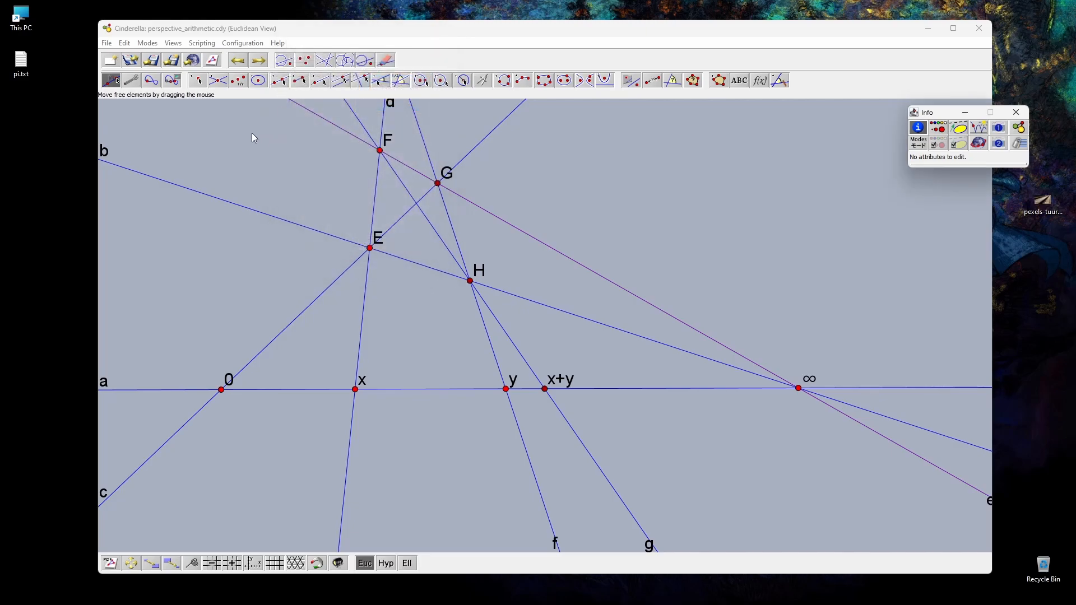
Step: Open the CindyScript editor and start a script for the Draw event with an empty drawimage(); call
{"action": "left_click", "coordinate": [207, 44]}
{"action": "left_click", "coordinate": [222, 59]}
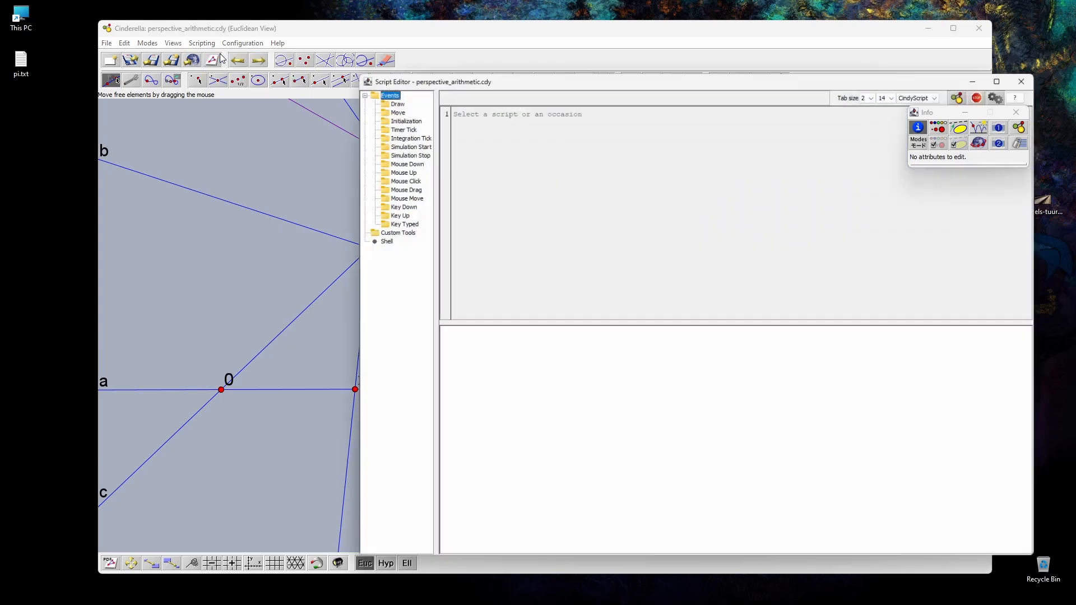
{"action": "left_click_drag", "start_coordinate": [524, 84], "coordinate": [355, 65]}
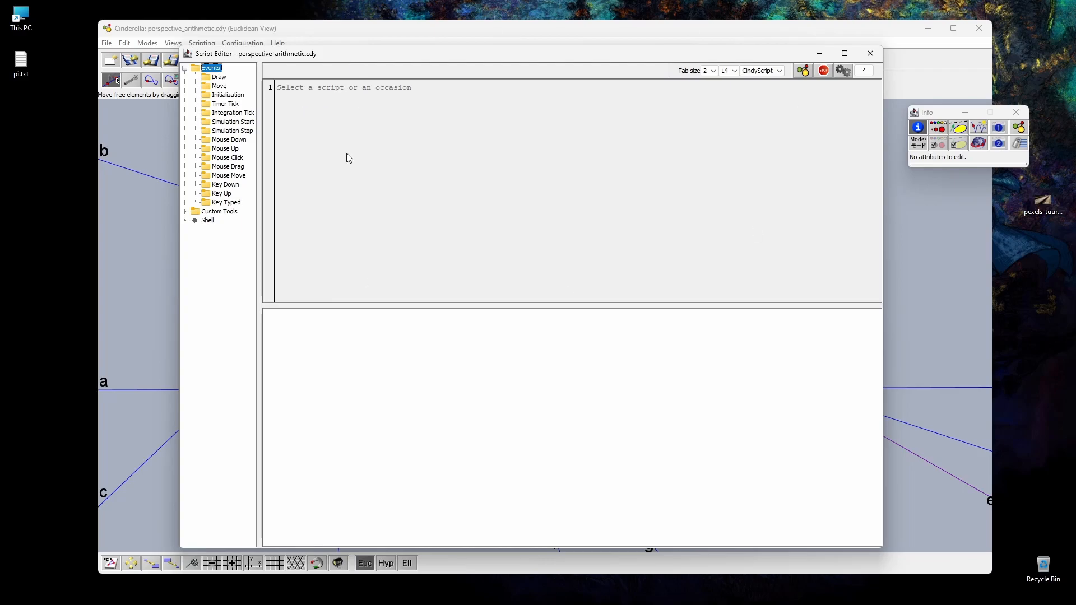
{"action": "left_click", "coordinate": [220, 78]}
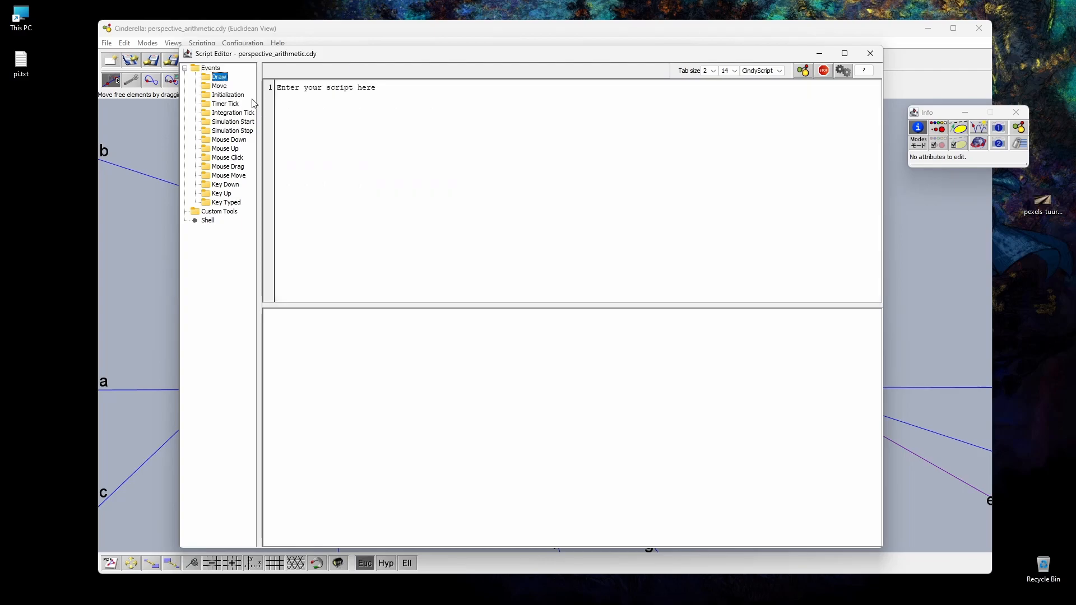
{"action": "left_click", "coordinate": [376, 107]}
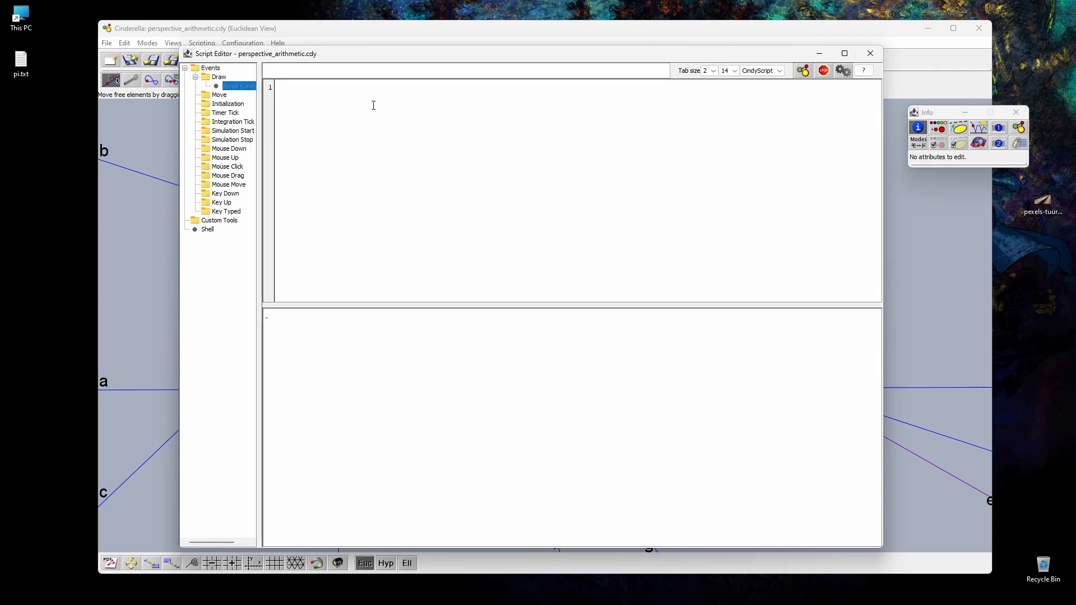
{"action": "left_click", "coordinate": [213, 67]}
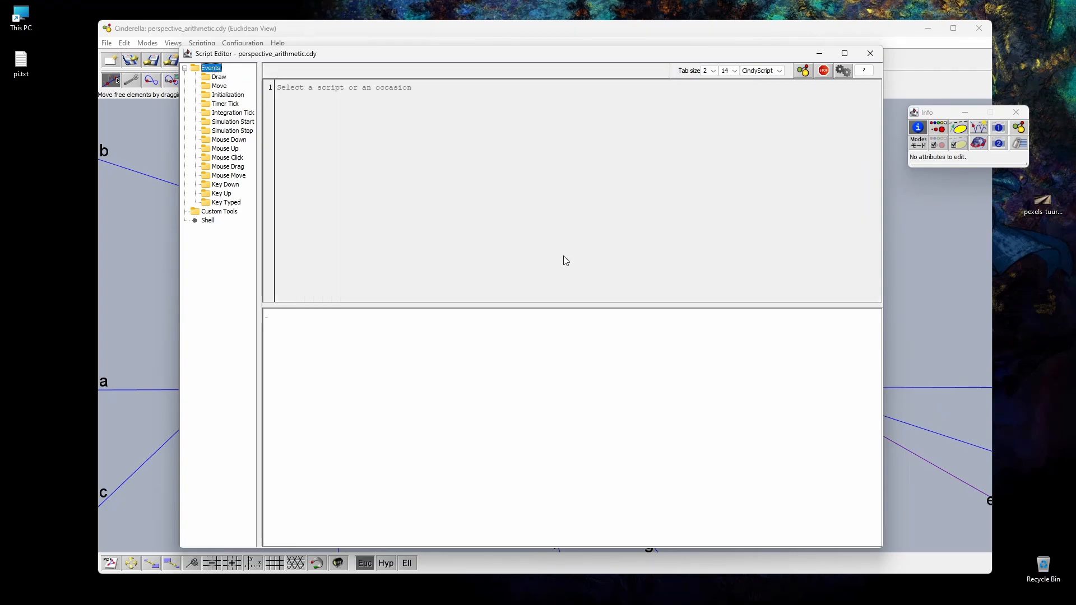
{"action": "left_click", "coordinate": [227, 79]}
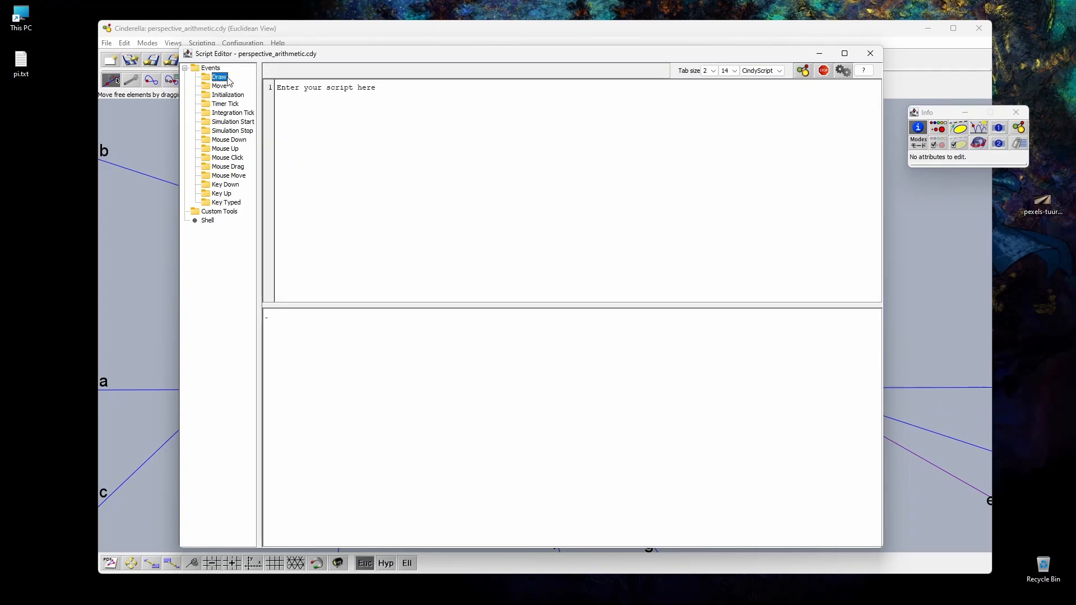
{"action": "left_click", "coordinate": [305, 90]}
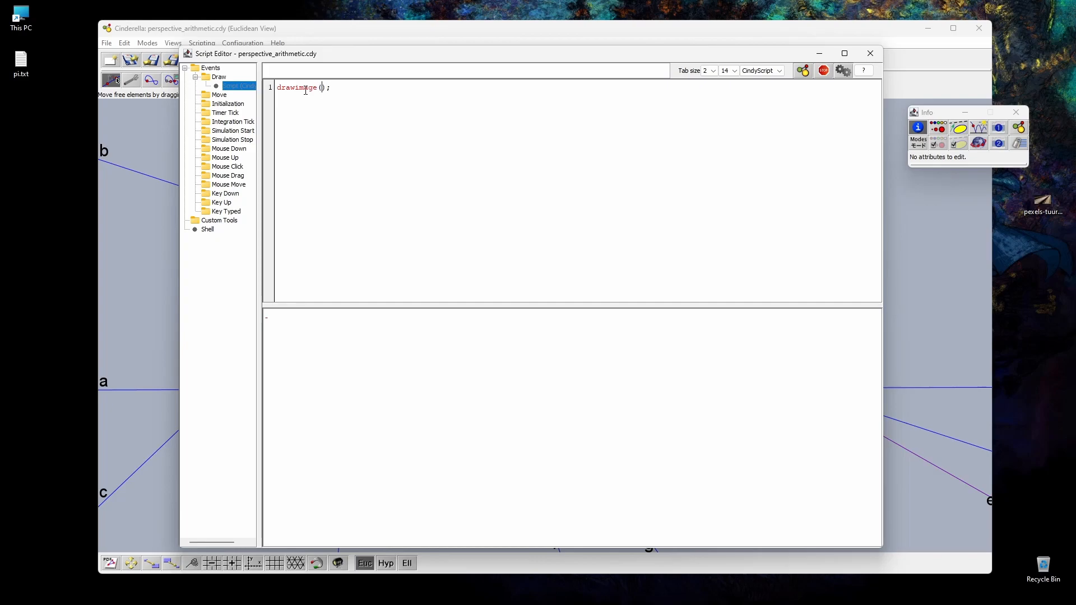
Step: Complete the call as drawimage([0,0], "img0"); then run the script and close the script editor
{"action": "type", "text": "[0,0], \"img0"}
{"action": "left_click_drag", "start_coordinate": [736, 55], "coordinate": [900, 53]}
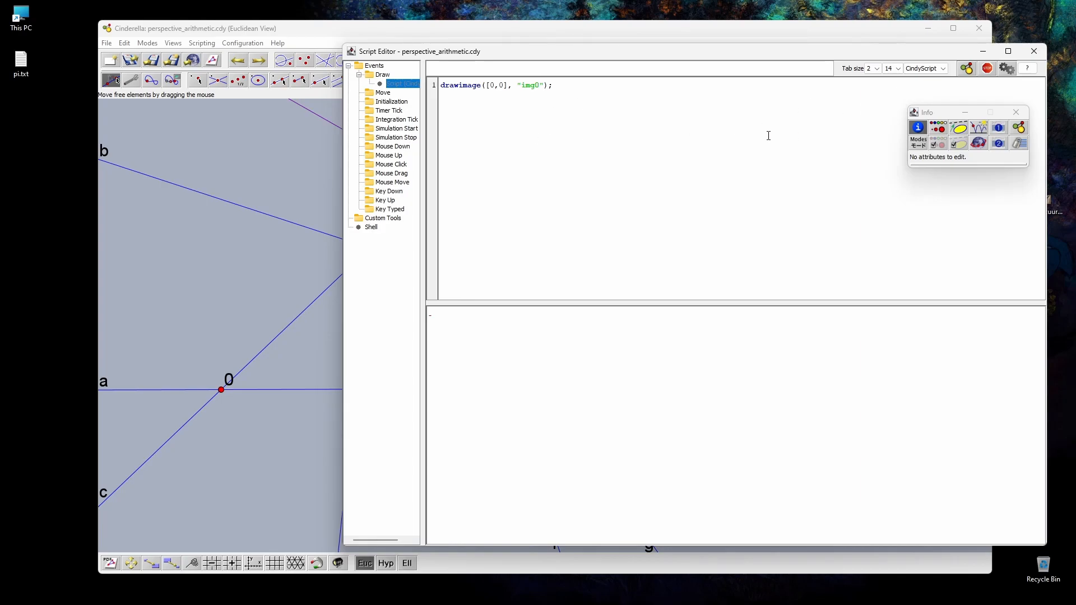
{"action": "left_click", "coordinate": [1004, 71]}
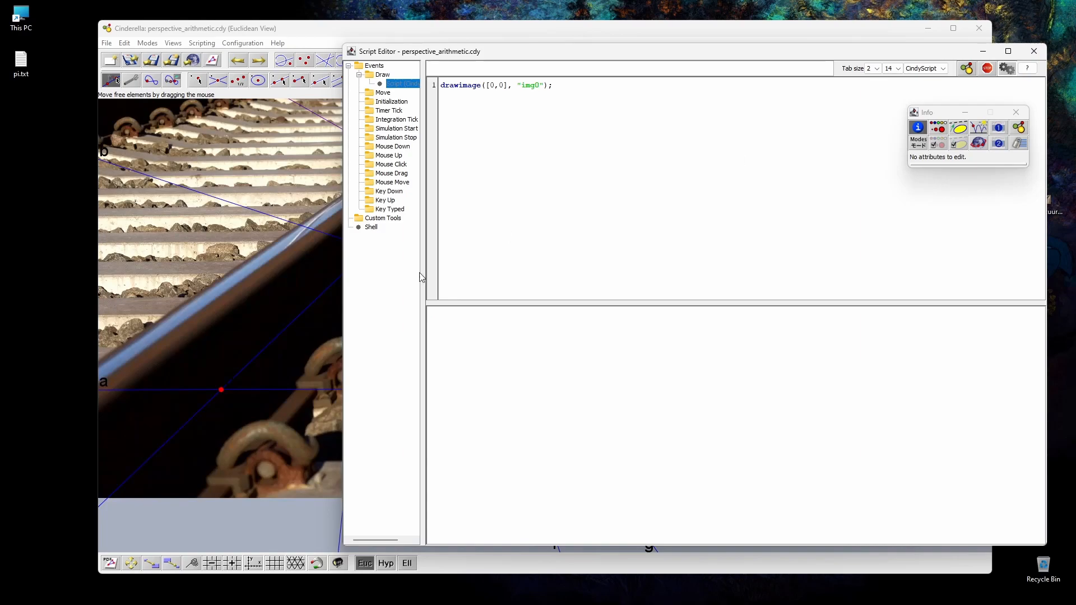
{"action": "left_click", "coordinate": [1034, 51]}
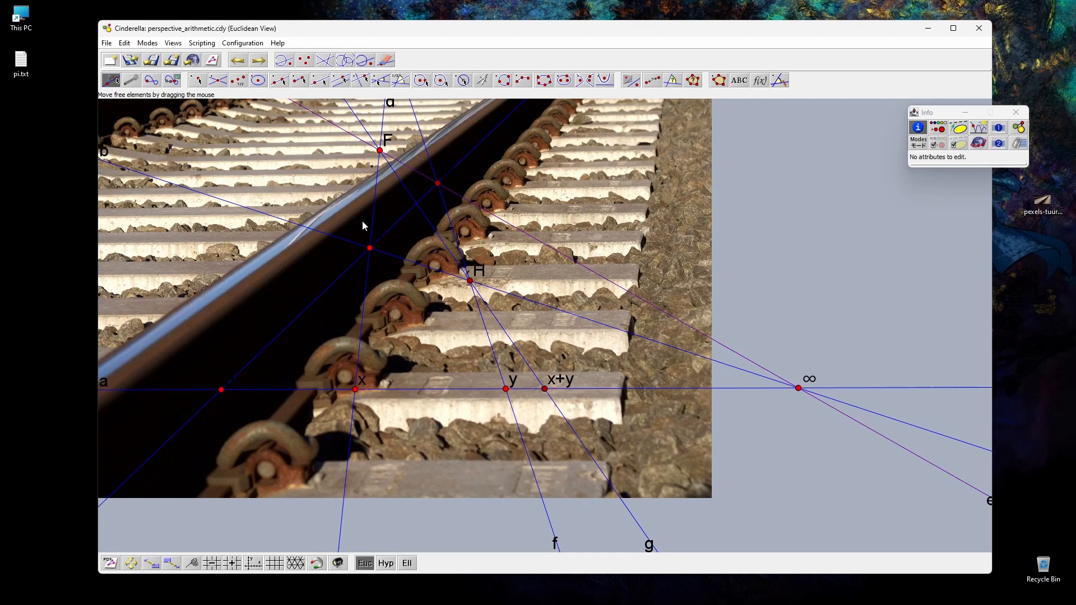
Step: Shift the whole construction slightly downward over the railway photo
{"action": "scroll", "coordinate": [244, 174], "scroll_direction": "up", "scroll_amount": 2}
{"action": "scroll", "coordinate": [305, 227], "scroll_direction": "down", "scroll_amount": 5}
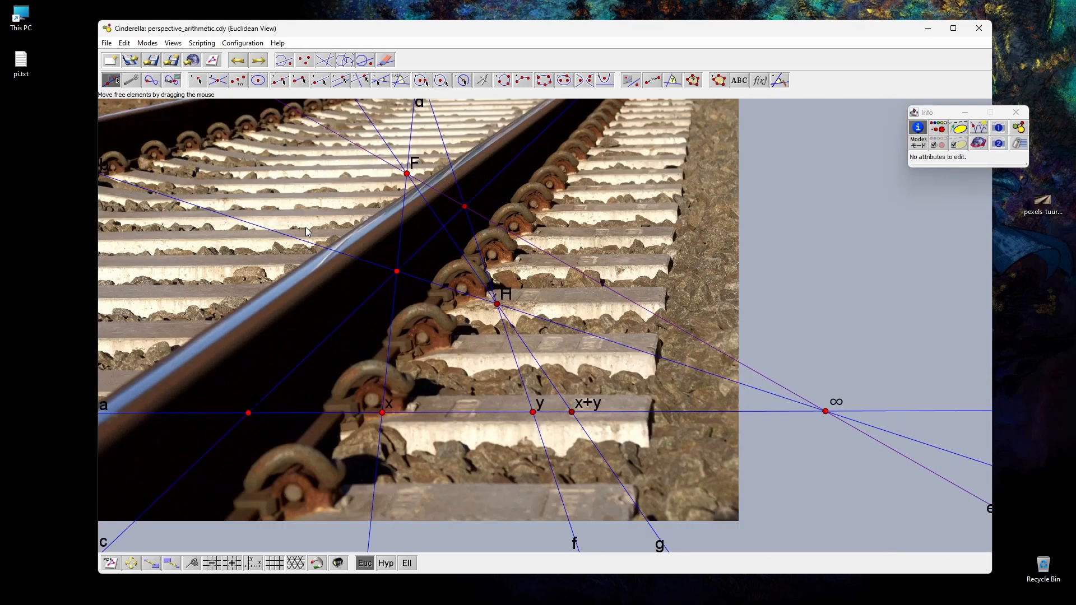
{"action": "left_click_drag", "start_coordinate": [683, 182], "coordinate": [282, 375]}
{"action": "left_click_drag", "start_coordinate": [281, 309], "coordinate": [121, 223]}
{"action": "left_click", "coordinate": [132, 564]}
{"action": "left_click_drag", "start_coordinate": [212, 412], "coordinate": [522, 500]}
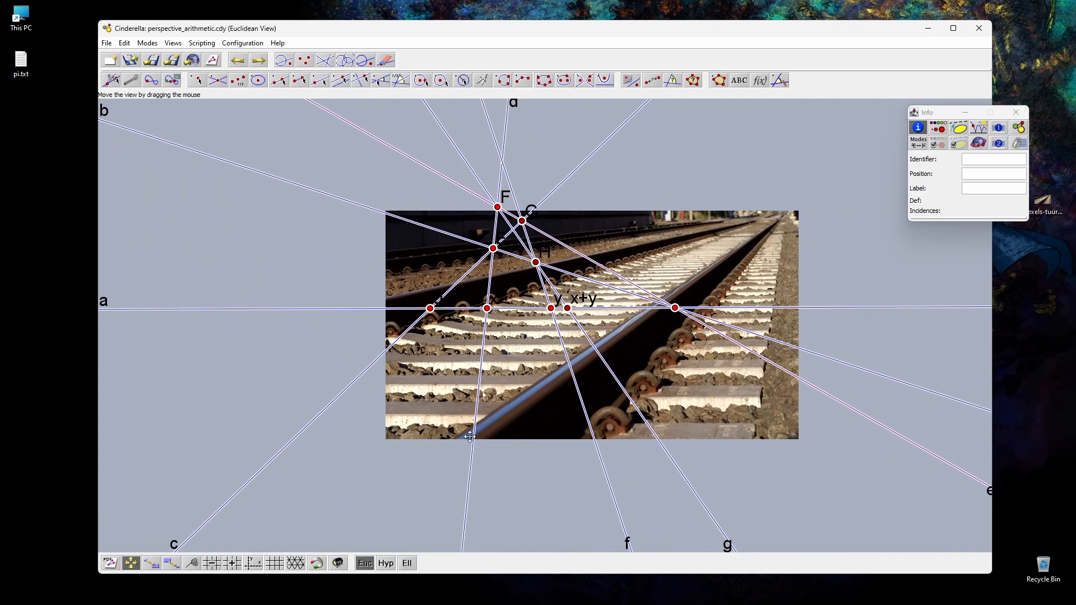
{"action": "left_click", "coordinate": [113, 82]}
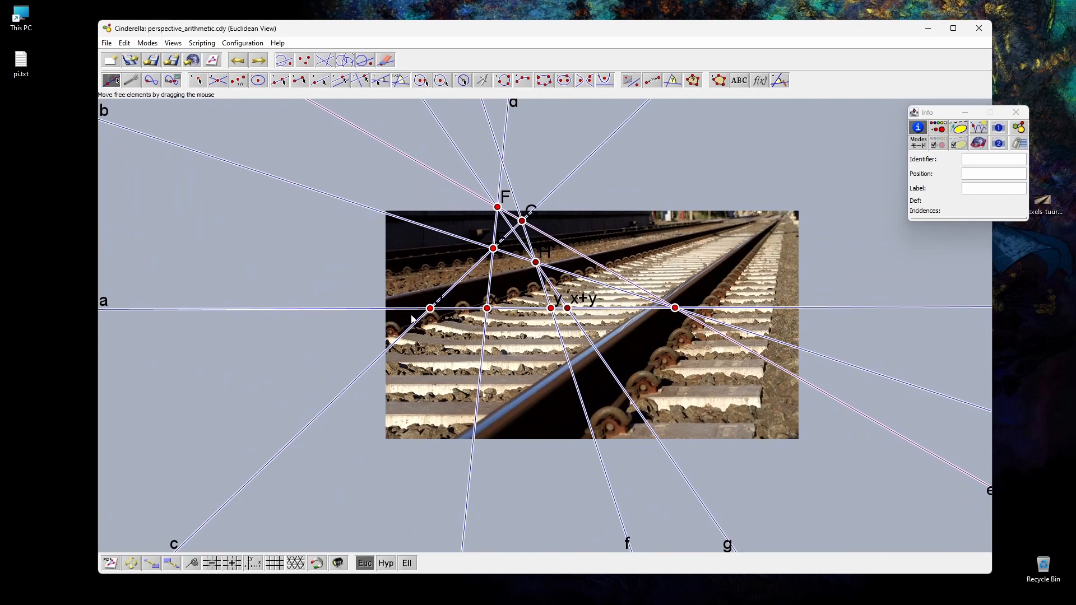
{"action": "left_click_drag", "start_coordinate": [432, 310], "coordinate": [429, 327]}
{"action": "left_click", "coordinate": [277, 451]}
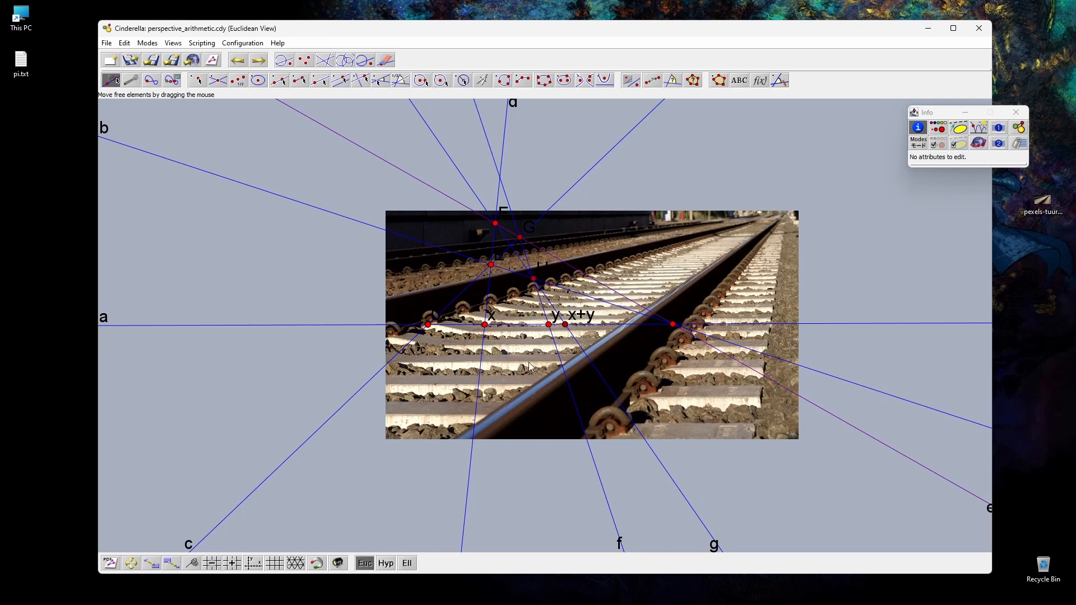
Step: Select the whole construction and increase the line size so all lines are drawn thicker
{"action": "left_click_drag", "start_coordinate": [361, 188], "coordinate": [715, 385]}
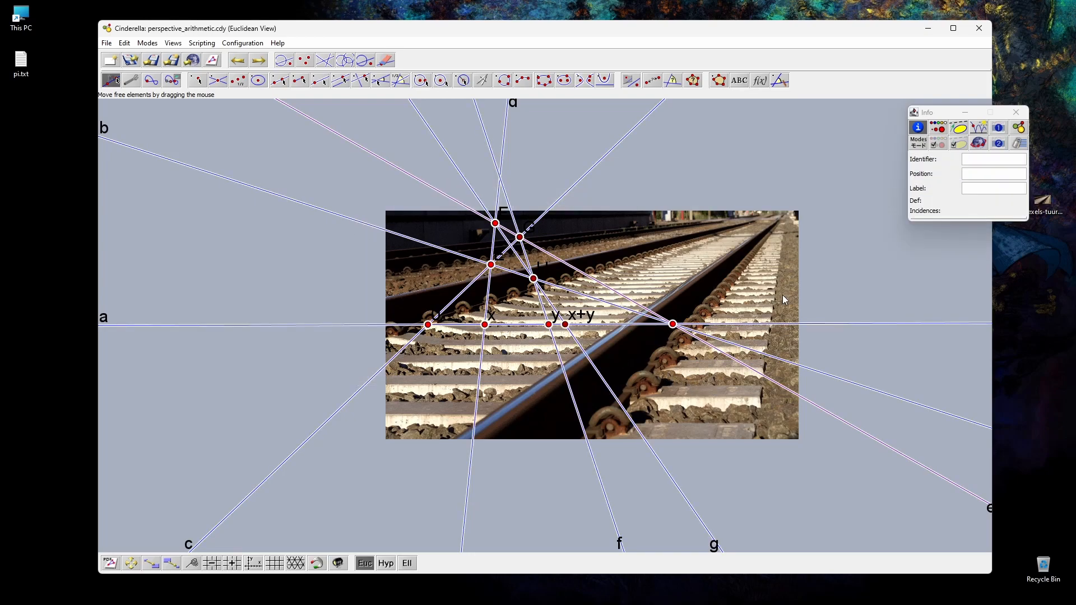
{"action": "left_click", "coordinate": [939, 129]}
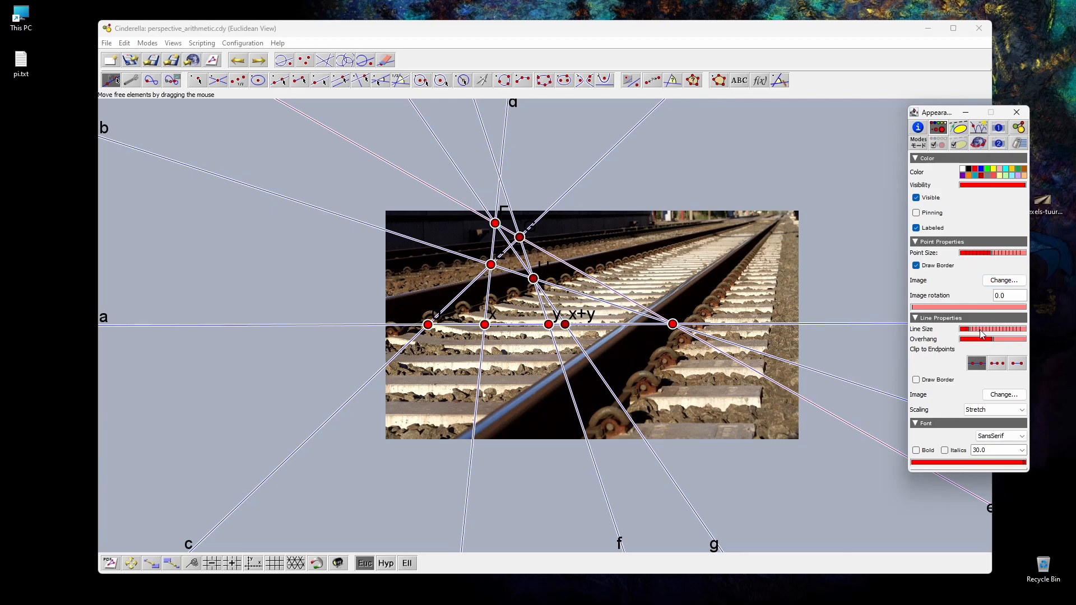
{"action": "left_click", "coordinate": [981, 330]}
{"action": "left_click", "coordinate": [857, 213]}
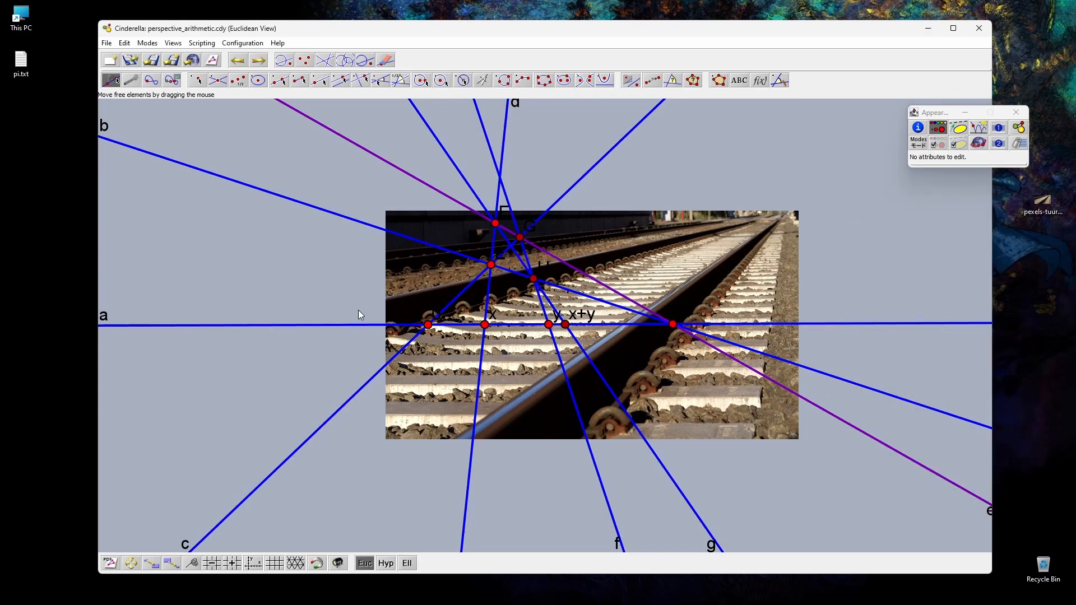
{"action": "key", "text": "ctrl+a"}
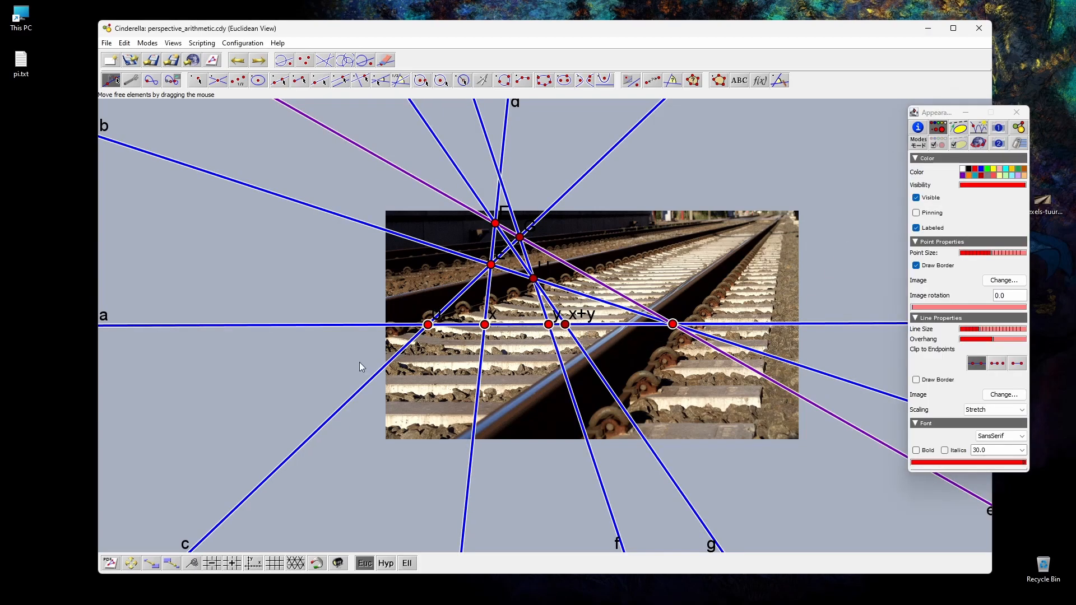
{"action": "left_click", "coordinate": [365, 337]}
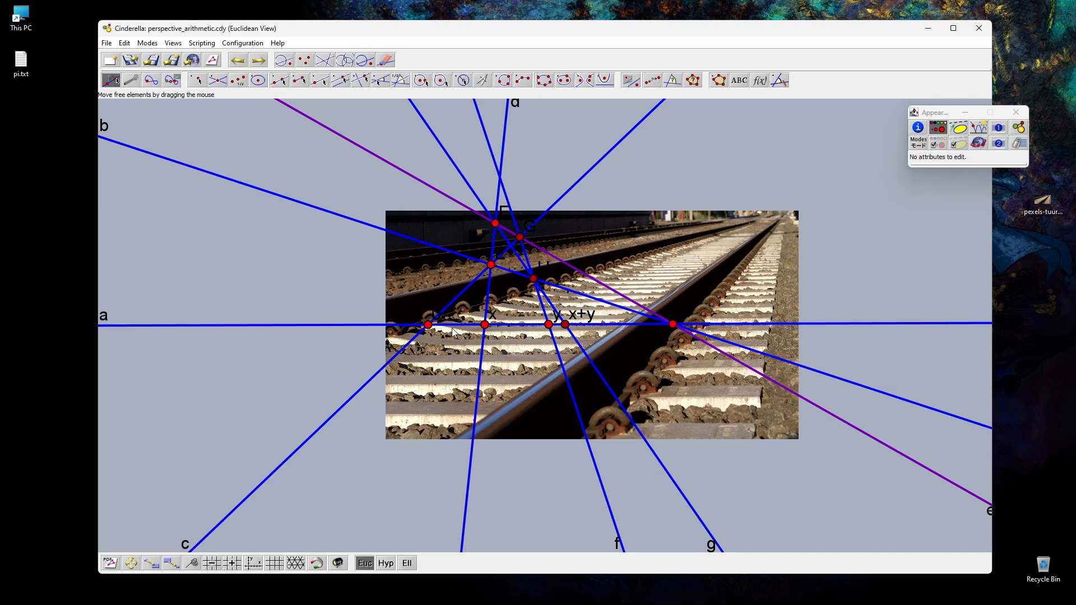
Step: Colour points 0, x, y and x+y black and line a white
{"action": "left_click", "coordinate": [430, 327]}
{"action": "left_click", "coordinate": [486, 326], "text": "shift"}
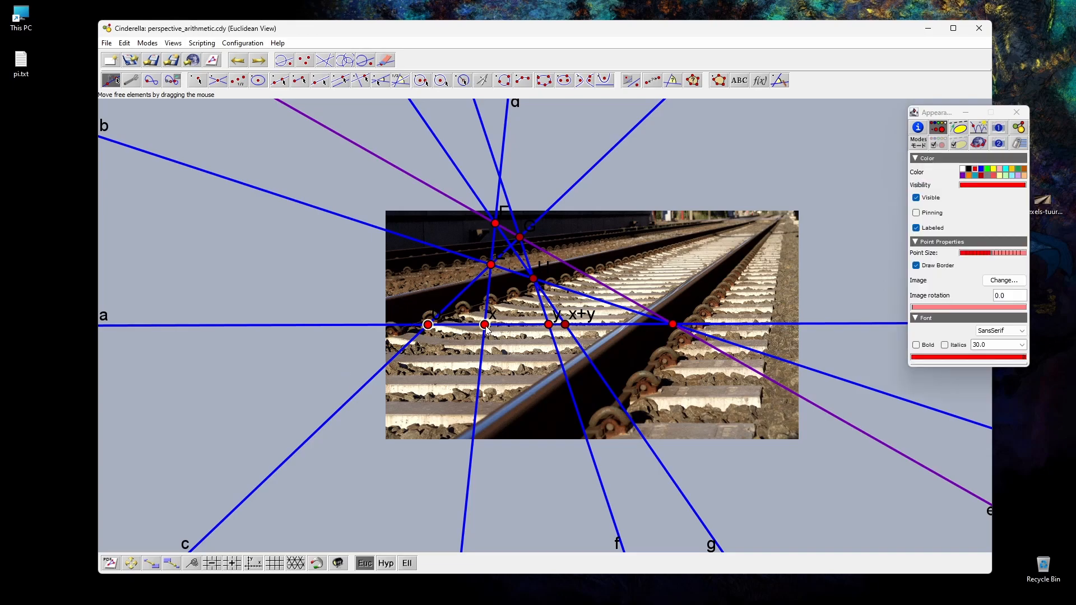
{"action": "left_click", "coordinate": [566, 326], "text": "shift"}
{"action": "left_click", "coordinate": [968, 169]}
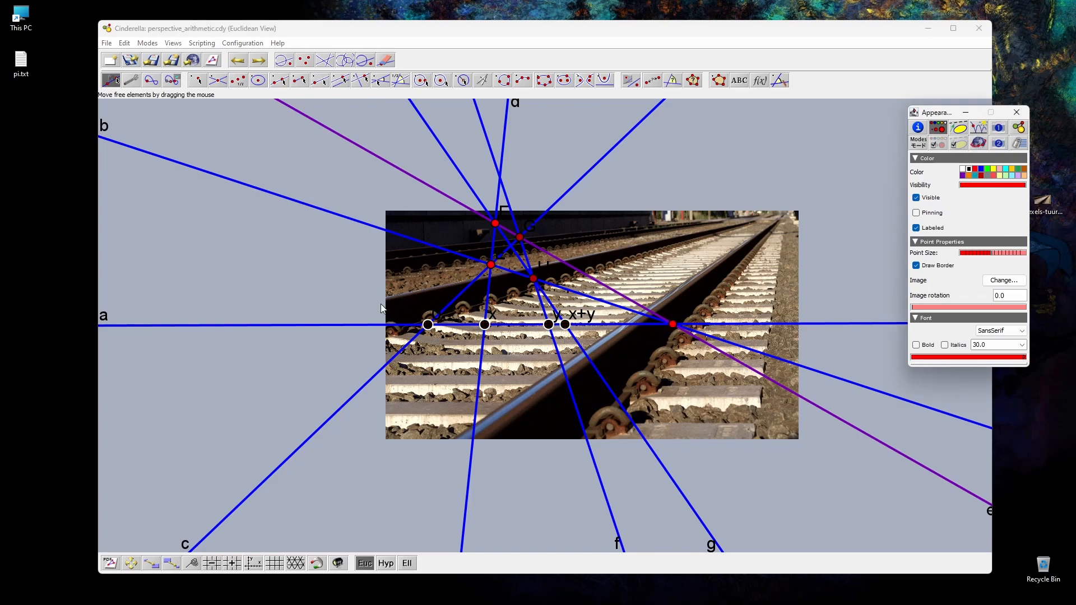
{"action": "left_click", "coordinate": [387, 326]}
{"action": "left_click", "coordinate": [963, 169]}
Step: Set the view's label colour to white
{"action": "left_click", "coordinate": [358, 211]}
{"action": "left_click_drag", "start_coordinate": [348, 173], "coordinate": [764, 439]}
{"action": "left_click", "coordinate": [999, 143]}
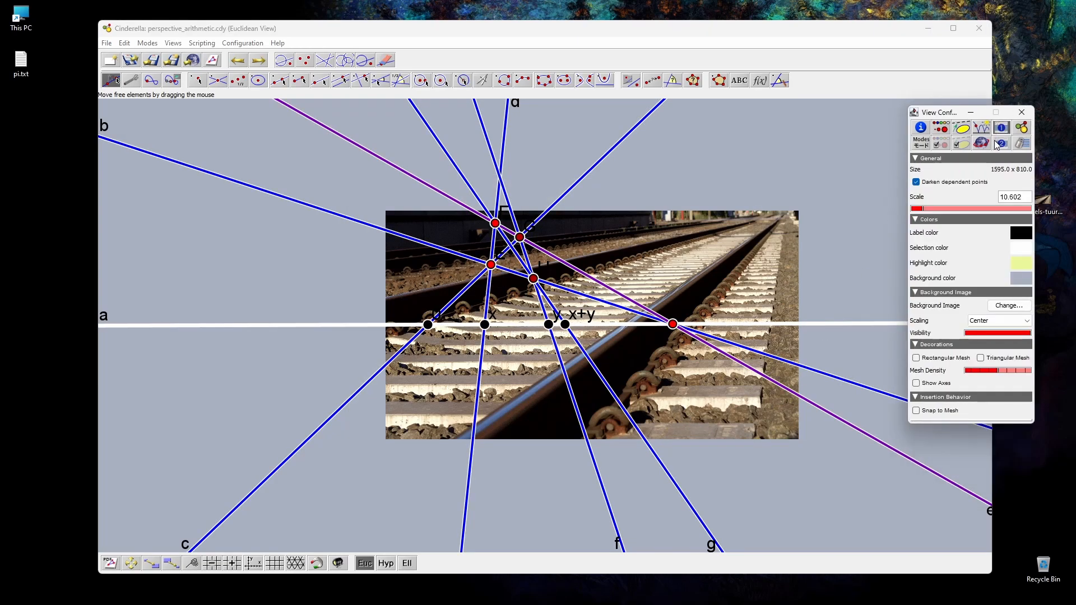
{"action": "left_click", "coordinate": [1022, 232]}
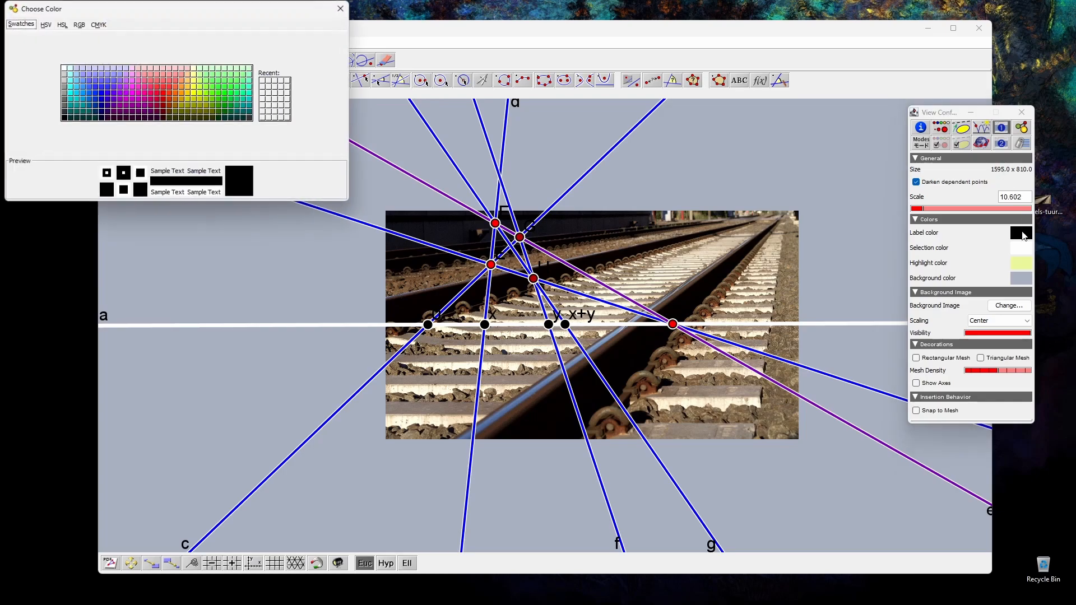
{"action": "left_click", "coordinate": [64, 68]}
{"action": "left_click", "coordinate": [341, 8]}
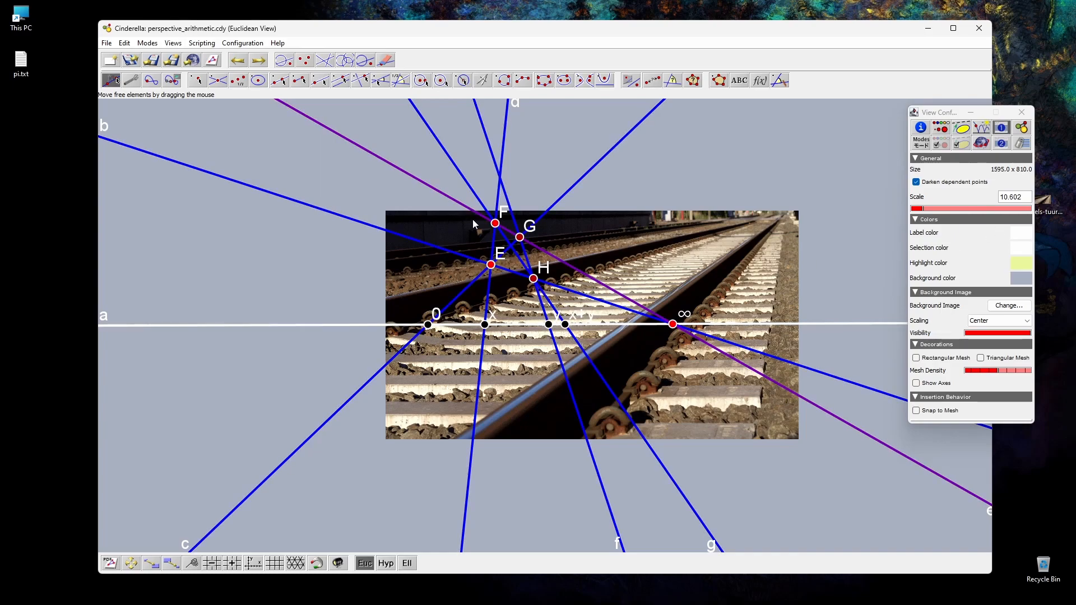
Step: Move point ∞ towards the far end of the tracks and shift points 0 and E so line a slants along the rail
{"action": "left_click", "coordinate": [431, 245]}
{"action": "left_click_drag", "start_coordinate": [673, 324], "coordinate": [694, 230]}
{"action": "left_click_drag", "start_coordinate": [428, 326], "coordinate": [410, 316]}
{"action": "left_click_drag", "start_coordinate": [491, 265], "coordinate": [486, 248]}
Step: Select the auxiliary lines and points E, F, G and H, hide their labels and colour them orange
{"action": "left_click_drag", "start_coordinate": [447, 205], "coordinate": [536, 260]}
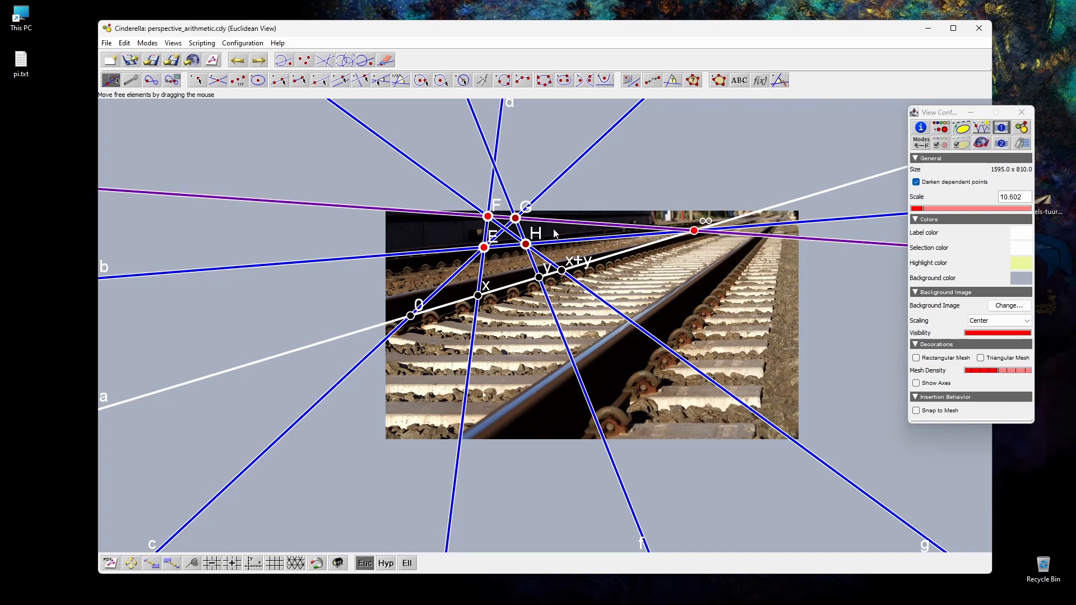
{"action": "left_click", "coordinate": [942, 130]}
{"action": "left_click", "coordinate": [917, 228]}
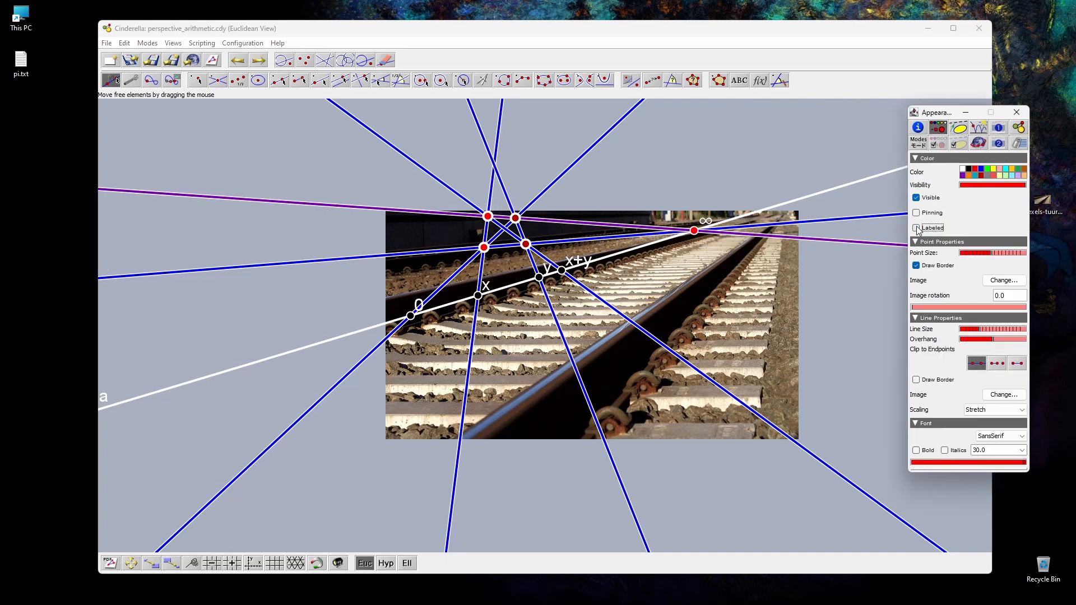
{"action": "left_click", "coordinate": [969, 176]}
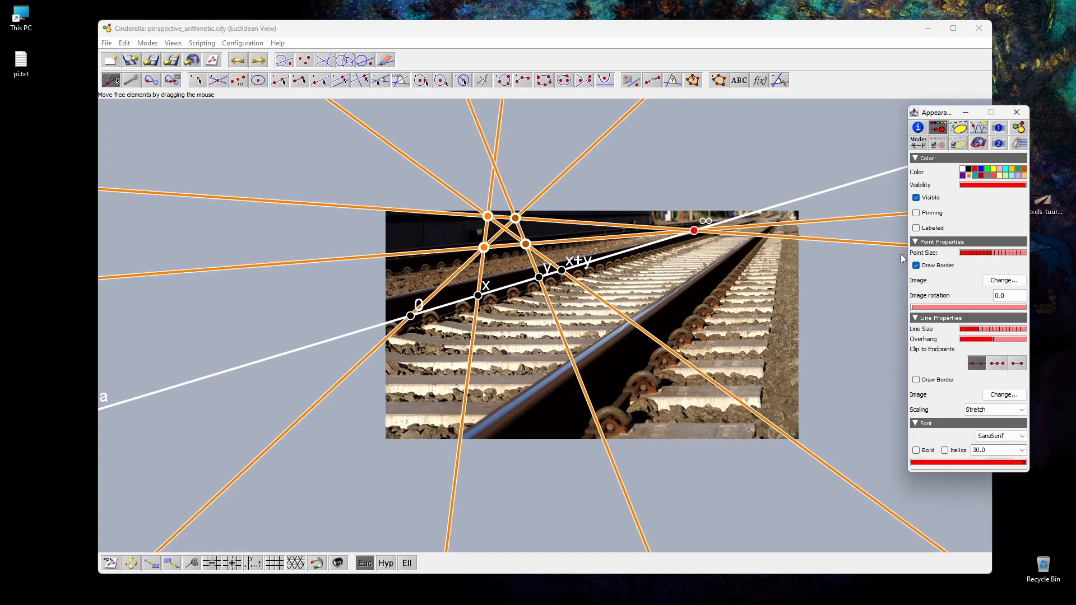
Step: Clip the orange auxiliary lines to their outermost points and increase their overhang
{"action": "left_click", "coordinate": [1019, 364]}
{"action": "left_click_drag", "start_coordinate": [991, 342], "coordinate": [1013, 343]}
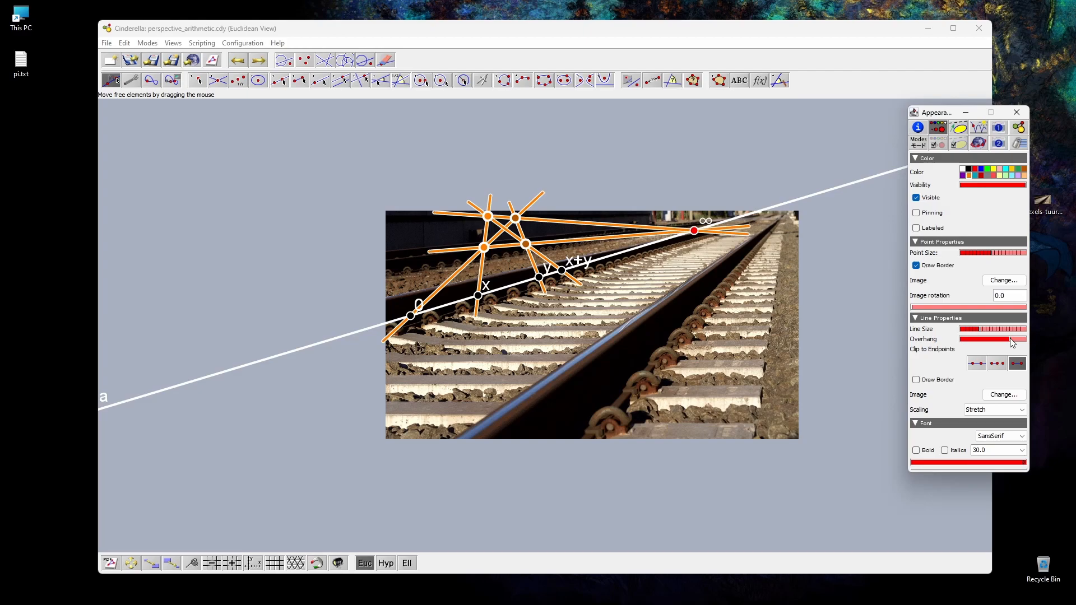
{"action": "left_click", "coordinate": [856, 332]}
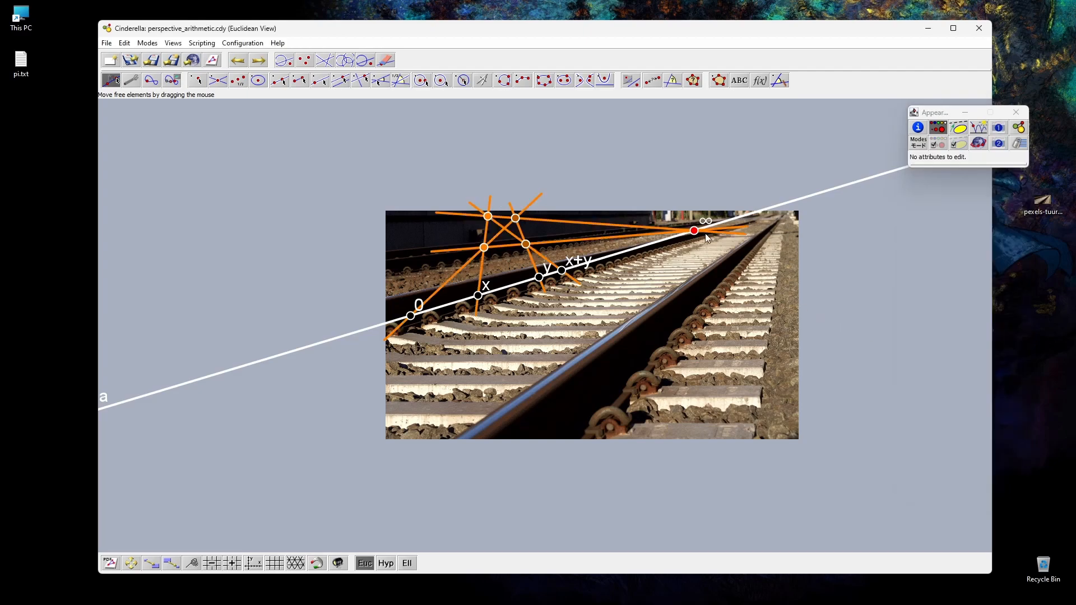
Step: Colour point ∞ black and point x+y orange
{"action": "left_click", "coordinate": [694, 230]}
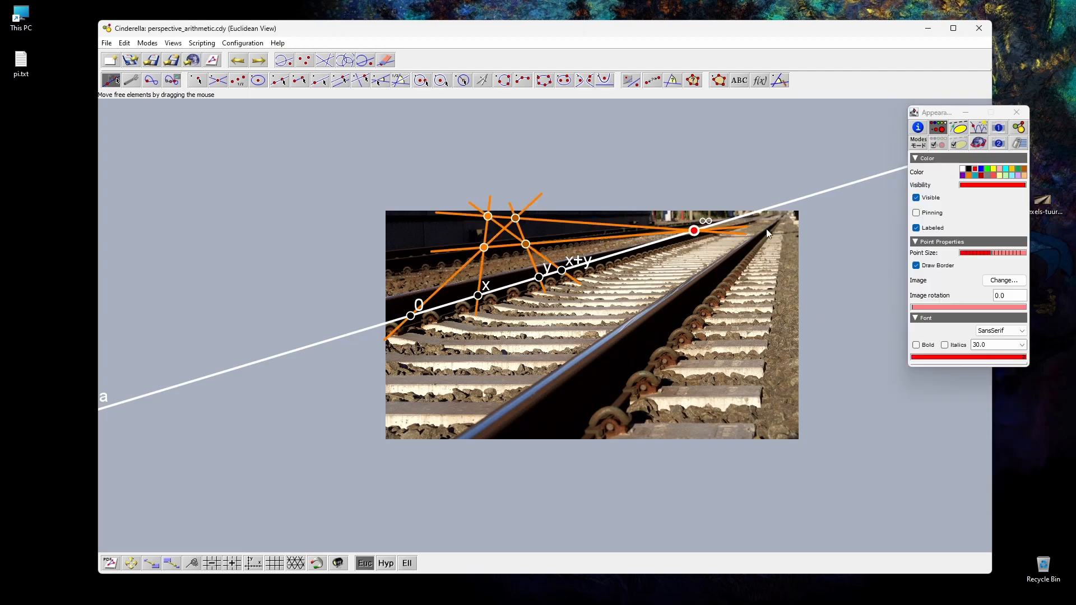
{"action": "left_click", "coordinate": [969, 169]}
{"action": "left_click", "coordinate": [697, 274]}
{"action": "left_click", "coordinate": [562, 270]}
{"action": "left_click", "coordinate": [967, 176]}
{"action": "left_click", "coordinate": [517, 396]}
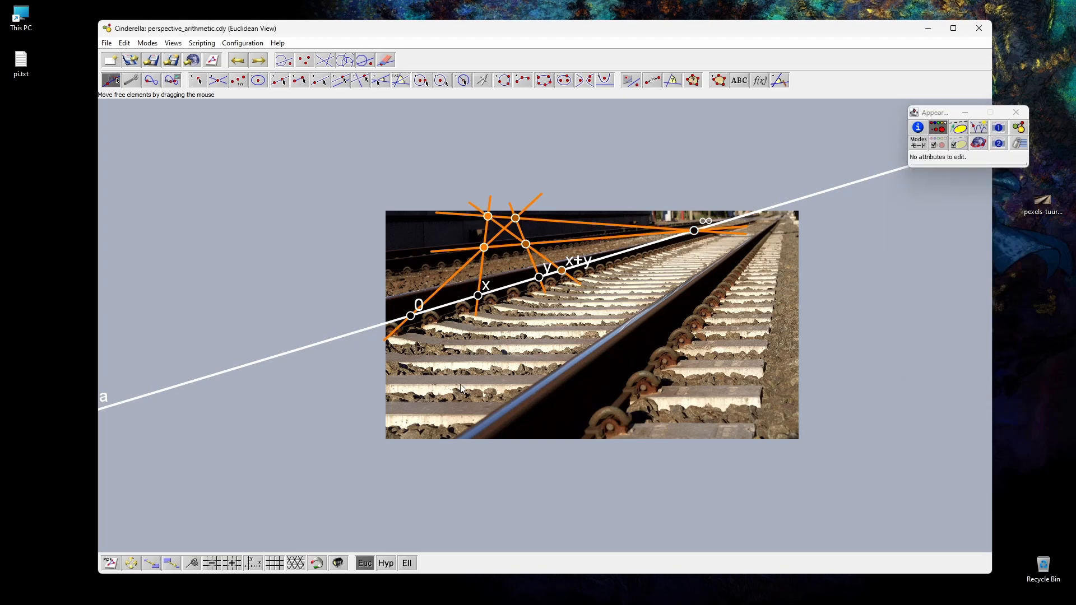
Step: Reposition points 0, x and ∞ over the near rail's bolts, and shift point 0 up clear of them
{"action": "left_click", "coordinate": [193, 564]}
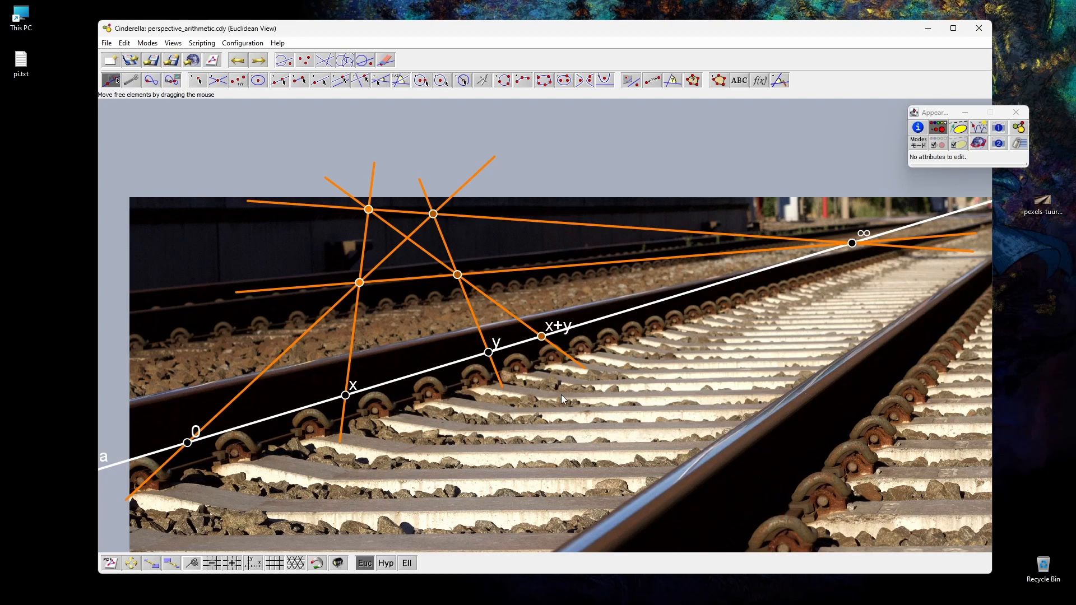
{"action": "scroll", "coordinate": [561, 395], "scroll_direction": "down", "scroll_amount": 2}
{"action": "left_click_drag", "start_coordinate": [280, 432], "coordinate": [283, 448]}
{"action": "left_click_drag", "start_coordinate": [403, 407], "coordinate": [384, 430]}
{"action": "left_click_drag", "start_coordinate": [783, 288], "coordinate": [788, 218]}
{"action": "left_click", "coordinate": [1017, 112]}
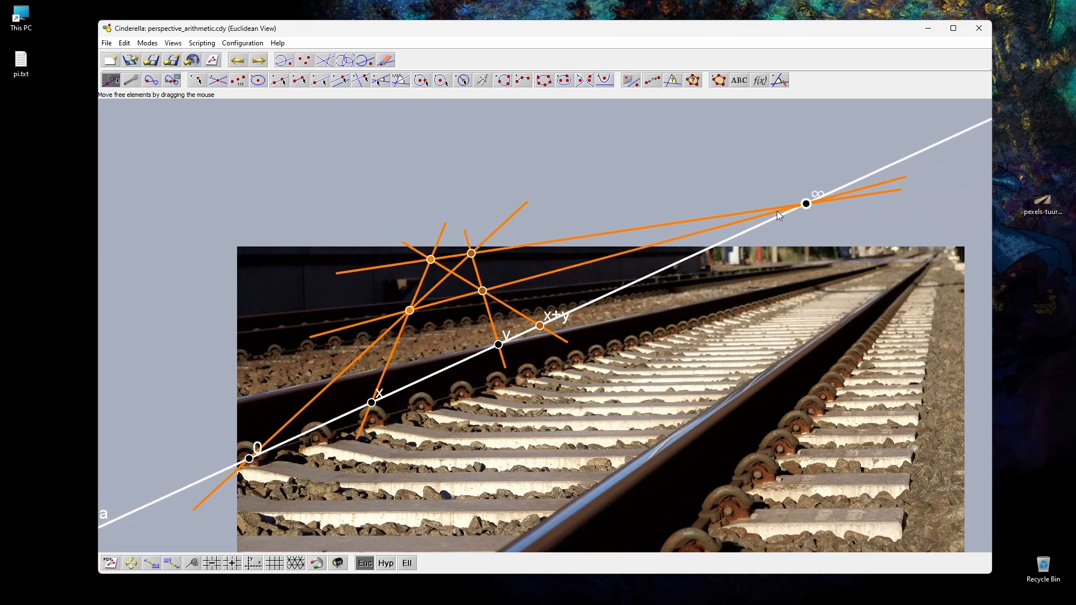
{"action": "left_click_drag", "start_coordinate": [139, 493], "coordinate": [238, 254]}
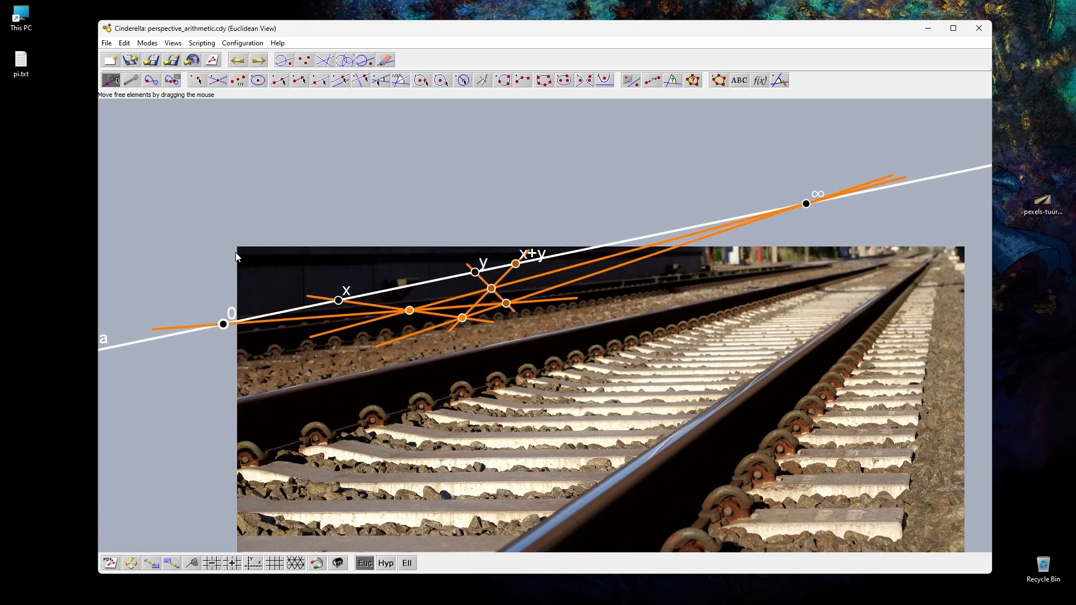
Step: Draw a line along the bolts of each of the two rails and mark the lines' intersection with a point
{"action": "left_click", "coordinate": [279, 81]}
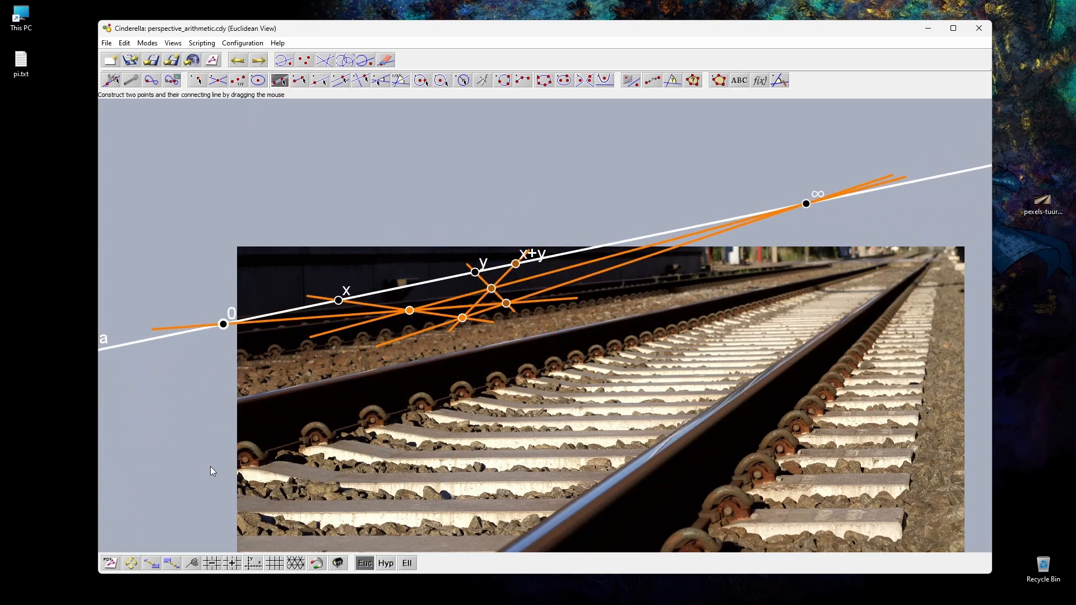
{"action": "left_click_drag", "start_coordinate": [244, 459], "coordinate": [554, 368]}
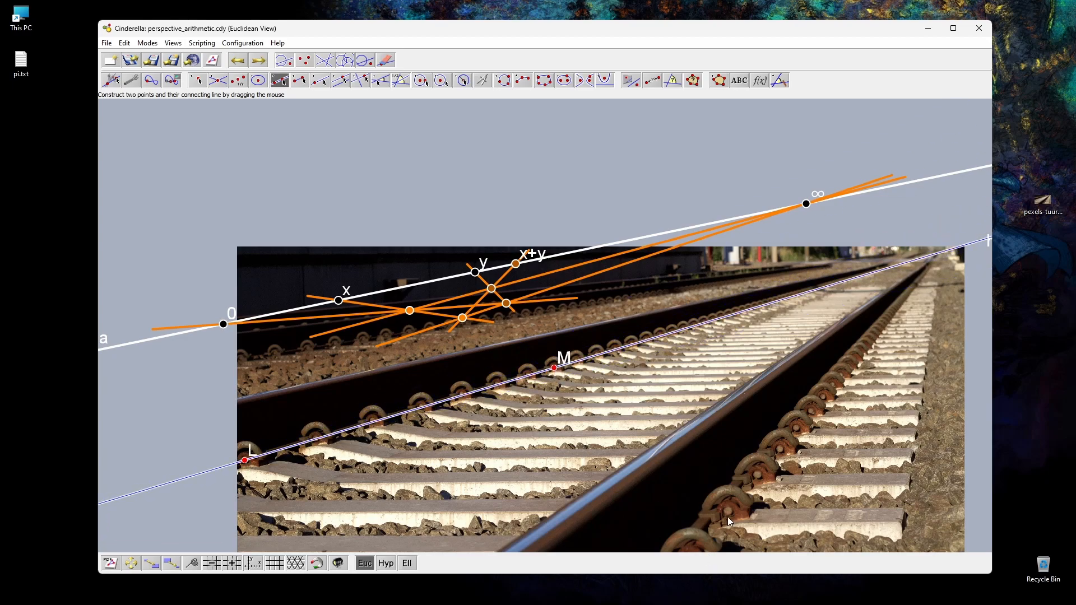
{"action": "left_click_drag", "start_coordinate": [729, 511], "coordinate": [811, 413]}
{"action": "left_click", "coordinate": [198, 81]}
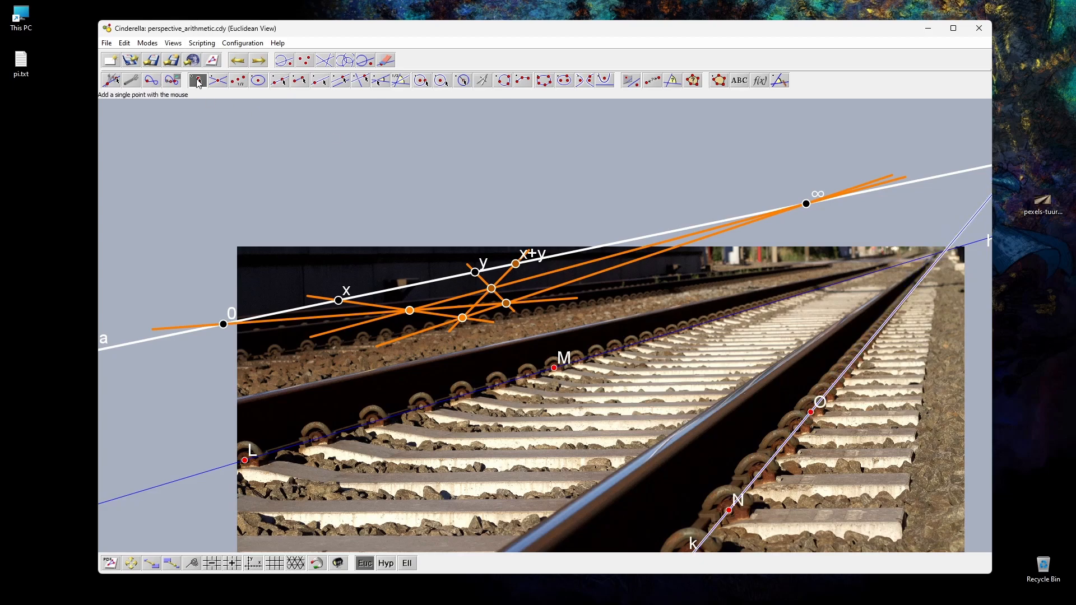
{"action": "left_click", "coordinate": [945, 251]}
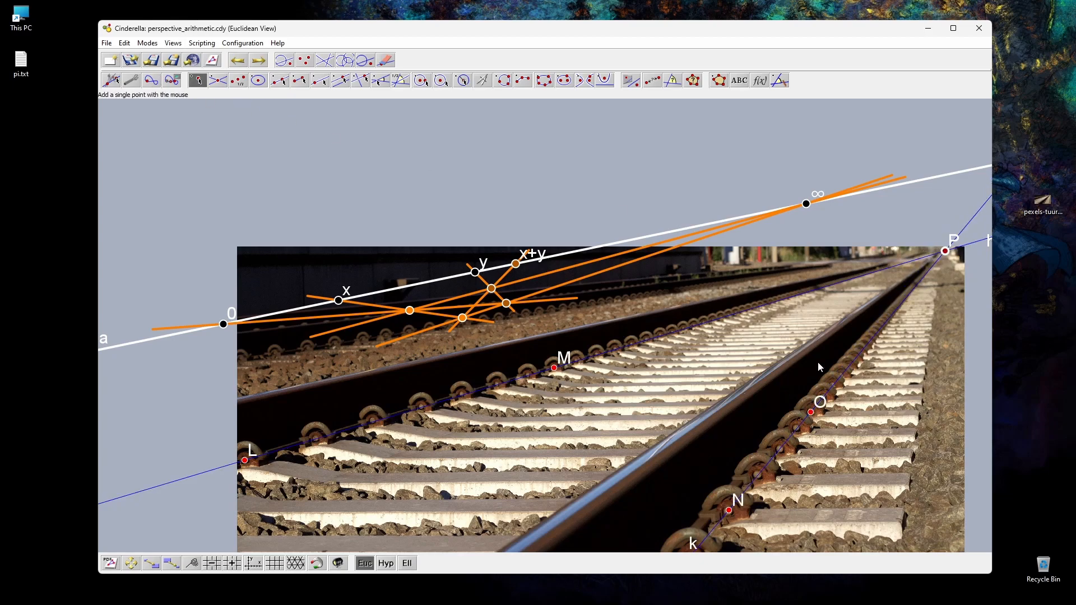
{"action": "left_click", "coordinate": [111, 80]}
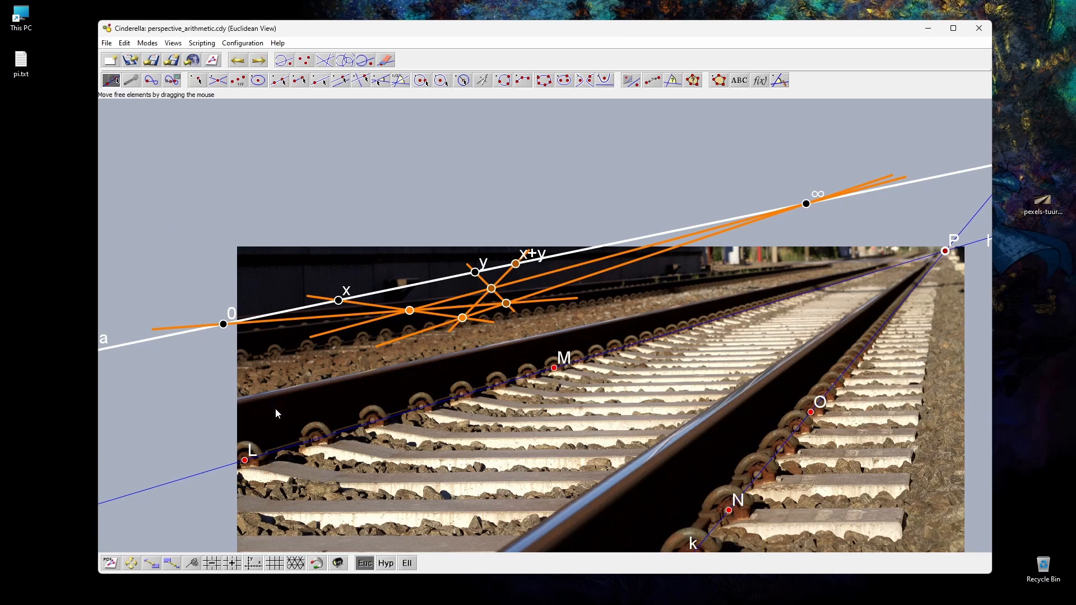
Step: Fine-tune points L and M so each sits on the centre of its rail bolt
{"action": "scroll", "coordinate": [244, 469], "scroll_direction": "down", "scroll_amount": 5}
{"action": "scroll", "coordinate": [244, 468], "scroll_direction": "up", "scroll_amount": 15}
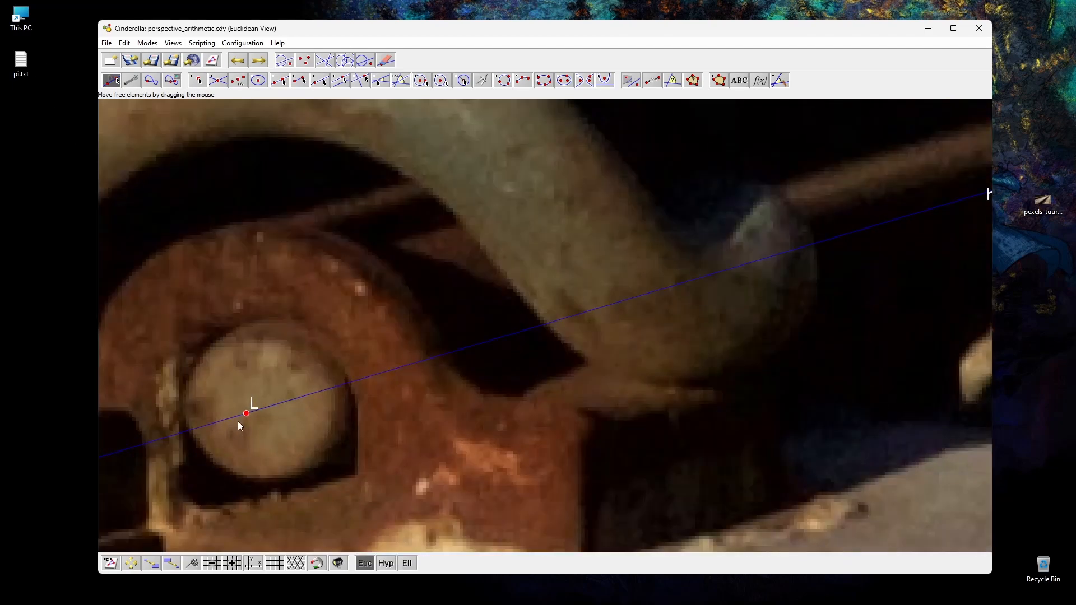
{"action": "left_click_drag", "start_coordinate": [245, 413], "coordinate": [264, 408]}
{"action": "scroll", "coordinate": [264, 409], "scroll_direction": "down", "scroll_amount": 2}
{"action": "scroll", "coordinate": [325, 425], "scroll_direction": "down", "scroll_amount": 8}
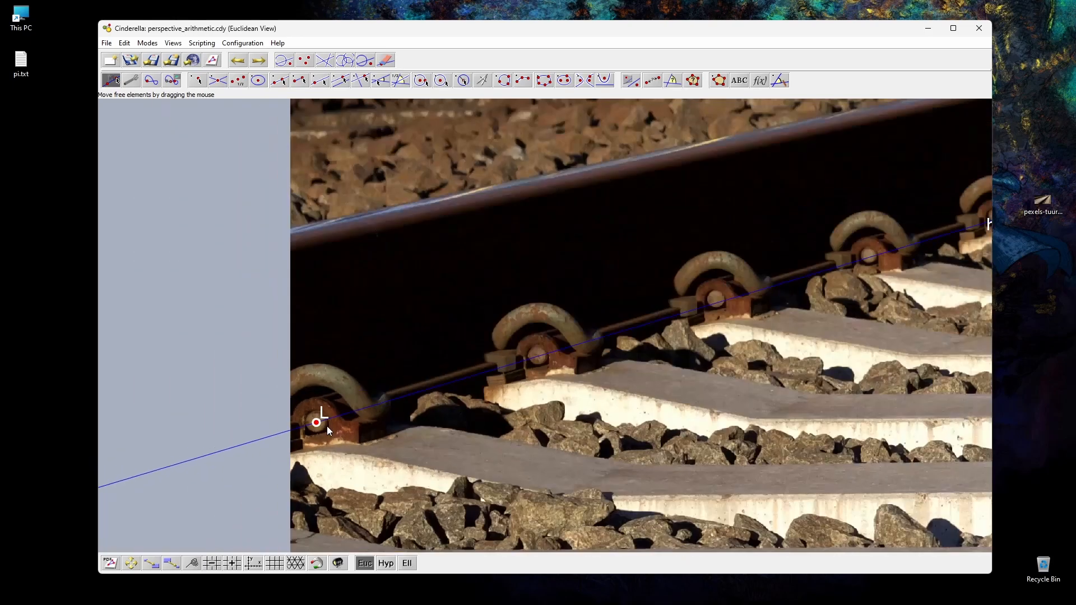
{"action": "scroll", "coordinate": [791, 330], "scroll_direction": "down", "scroll_amount": 4}
{"action": "scroll", "coordinate": [840, 302], "scroll_direction": "up", "scroll_amount": 10}
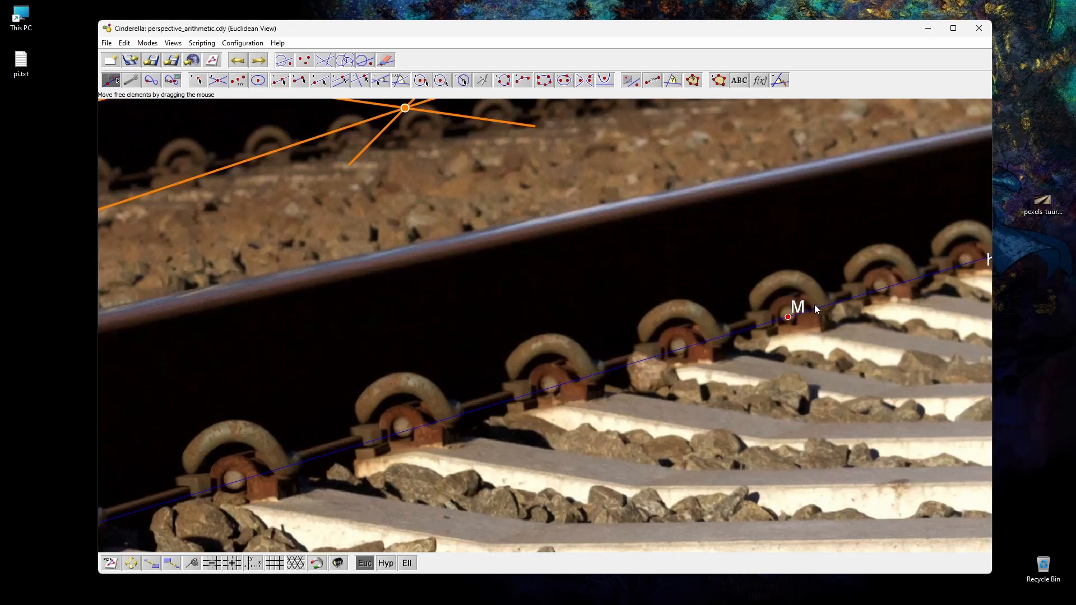
{"action": "left_click_drag", "start_coordinate": [730, 360], "coordinate": [732, 341]}
{"action": "scroll", "coordinate": [729, 381], "scroll_direction": "down", "scroll_amount": 10}
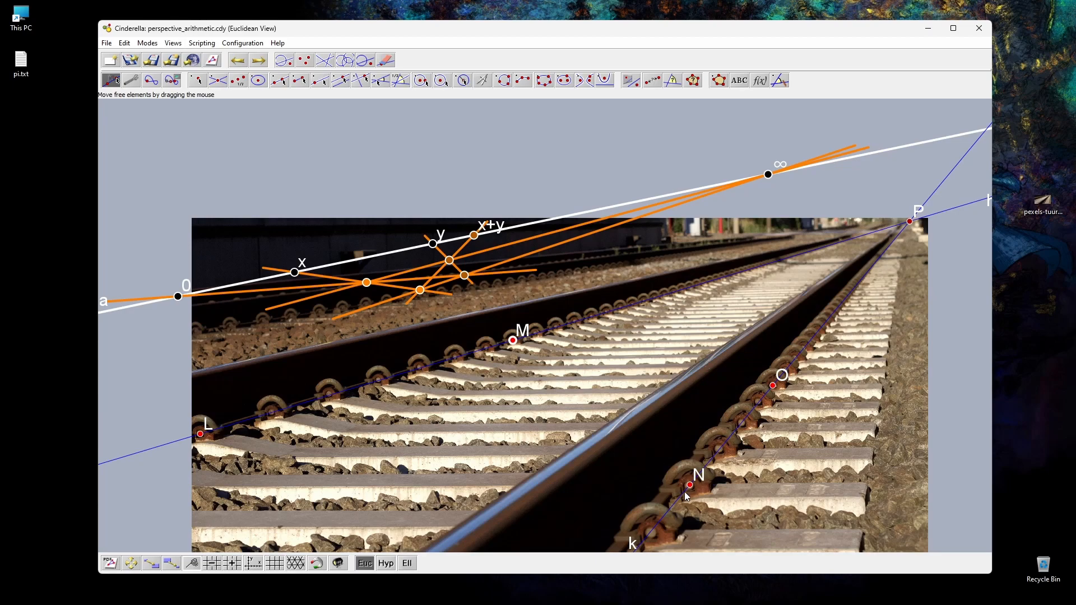
Step: Fine-tune points N and O onto the centres of their bolts along the second rail
{"action": "scroll", "coordinate": [691, 486], "scroll_direction": "up", "scroll_amount": 10}
{"action": "left_click_drag", "start_coordinate": [669, 461], "coordinate": [657, 486]}
{"action": "scroll", "coordinate": [617, 454], "scroll_direction": "down", "scroll_amount": 8}
{"action": "scroll", "coordinate": [916, 291], "scroll_direction": "up", "scroll_amount": 8}
{"action": "left_click_drag", "start_coordinate": [911, 325], "coordinate": [919, 313]}
{"action": "scroll", "coordinate": [919, 312], "scroll_direction": "down", "scroll_amount": 2}
{"action": "scroll", "coordinate": [974, 314], "scroll_direction": "down", "scroll_amount": 3}
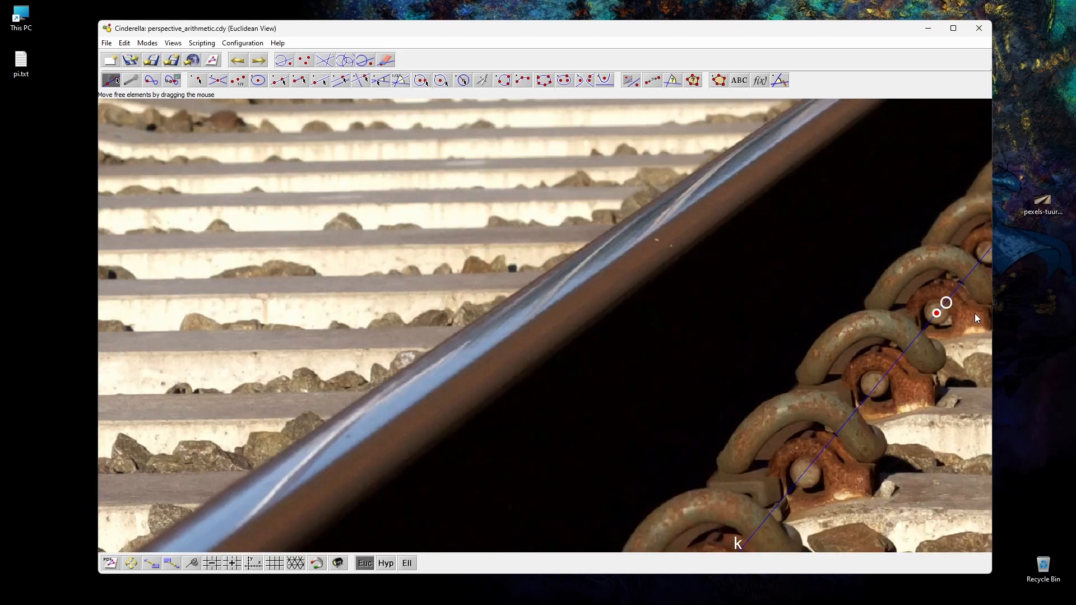
{"action": "scroll", "coordinate": [978, 318], "scroll_direction": "up", "scroll_amount": 6}
{"action": "left_click_drag", "start_coordinate": [763, 318], "coordinate": [763, 320]}
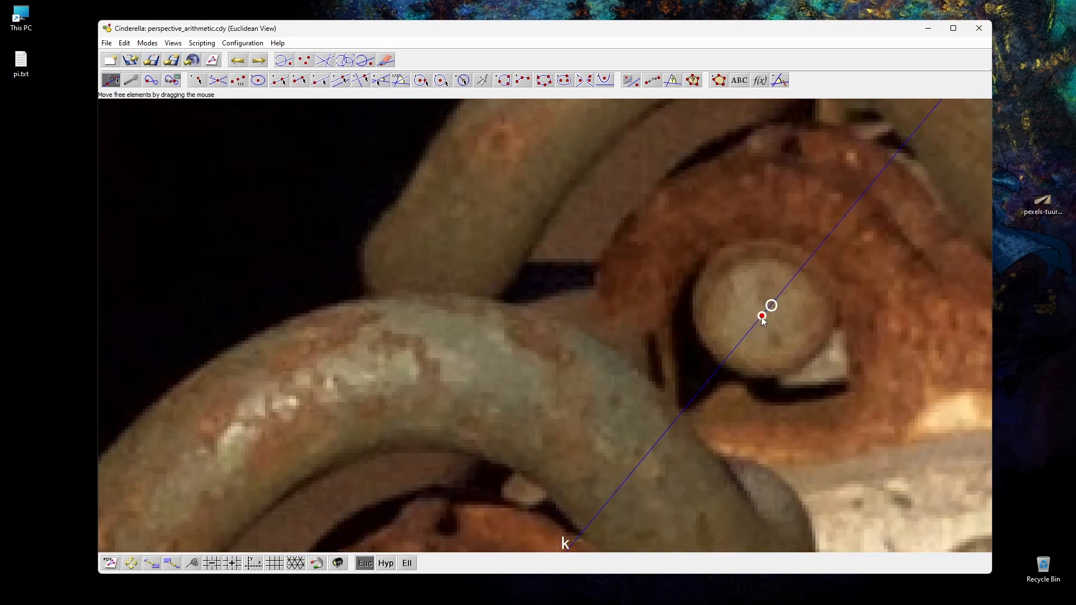
{"action": "scroll", "coordinate": [759, 318], "scroll_direction": "down", "scroll_amount": 6}
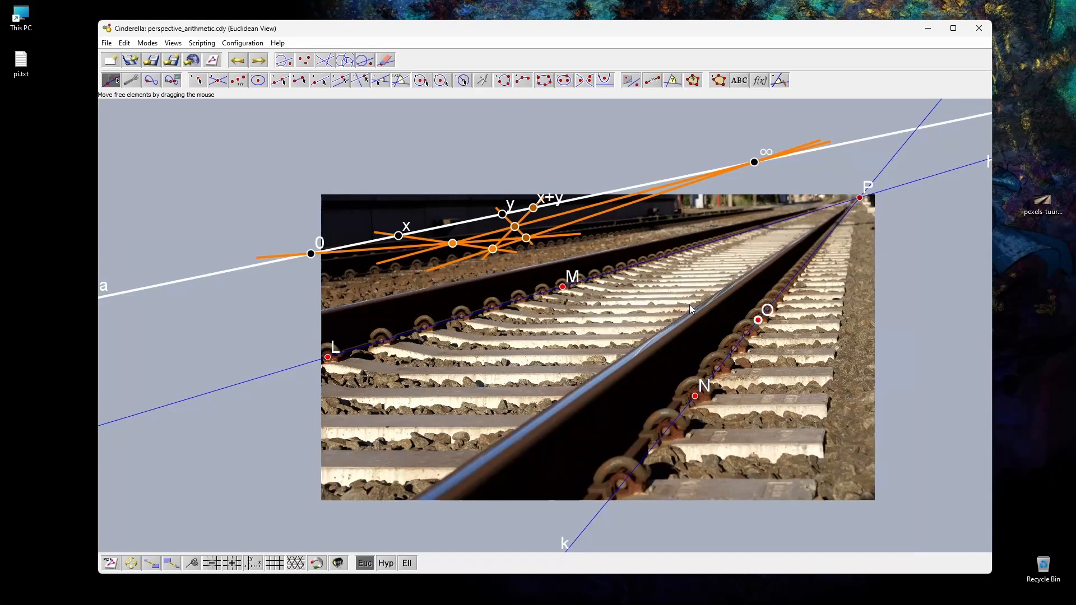
Step: Attach point ∞ to the rail lines' intersection P and point 0 to point L
{"action": "scroll", "coordinate": [876, 191], "scroll_direction": "up", "scroll_amount": 5}
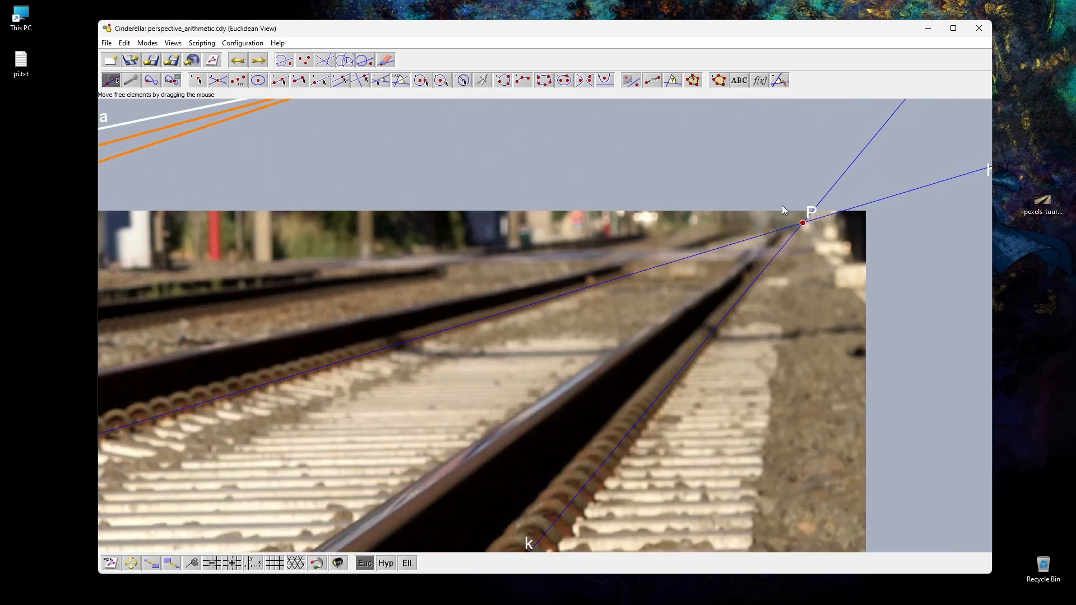
{"action": "scroll", "coordinate": [767, 227], "scroll_direction": "up", "scroll_amount": 2}
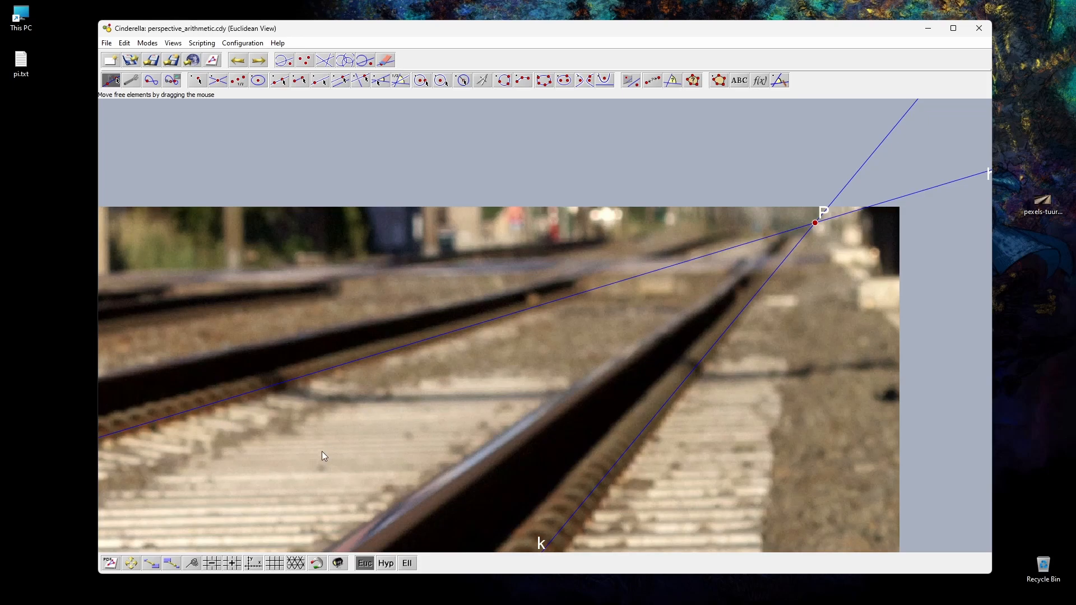
{"action": "scroll", "coordinate": [318, 456], "scroll_direction": "up", "scroll_amount": 3}
{"action": "scroll", "coordinate": [317, 456], "scroll_direction": "down", "scroll_amount": 4}
{"action": "left_click", "coordinate": [191, 564]}
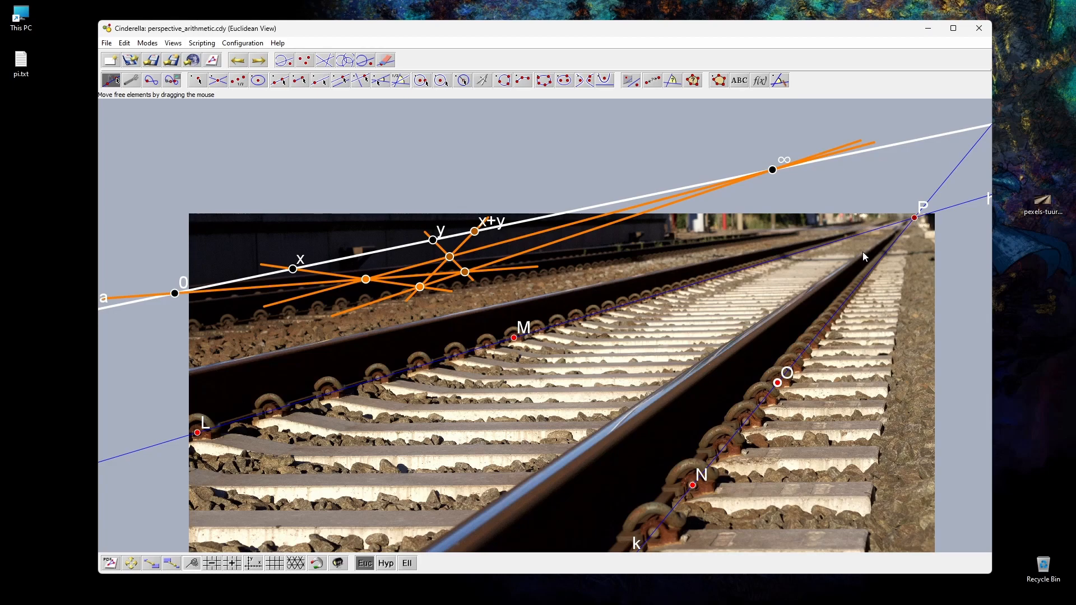
{"action": "left_click_drag", "start_coordinate": [773, 173], "coordinate": [915, 219]}
{"action": "left_click", "coordinate": [132, 80]}
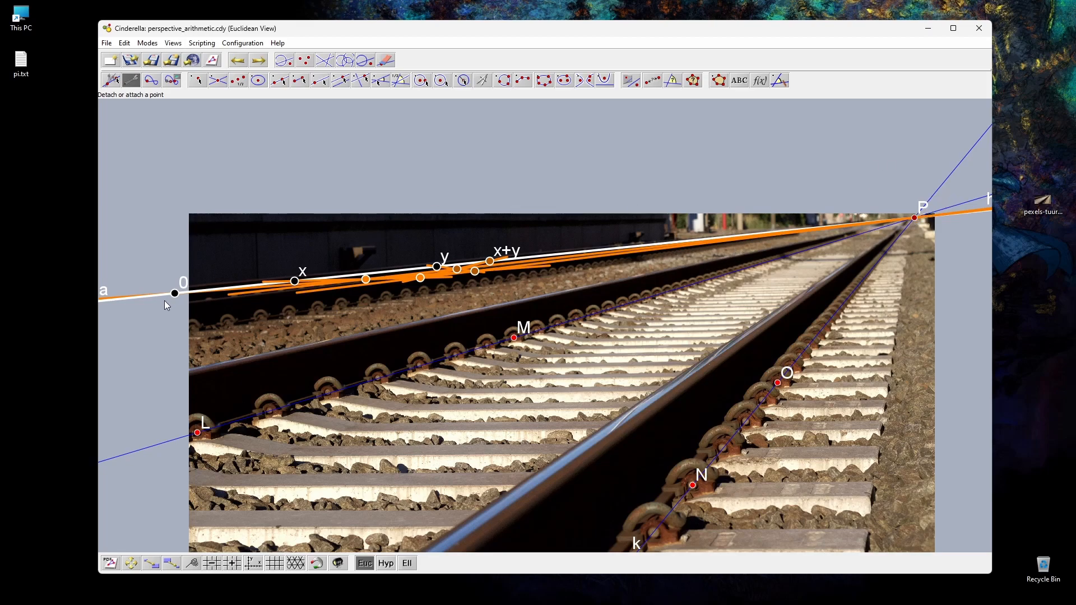
{"action": "left_click_drag", "start_coordinate": [175, 294], "coordinate": [197, 433]}
{"action": "left_click", "coordinate": [111, 80]}
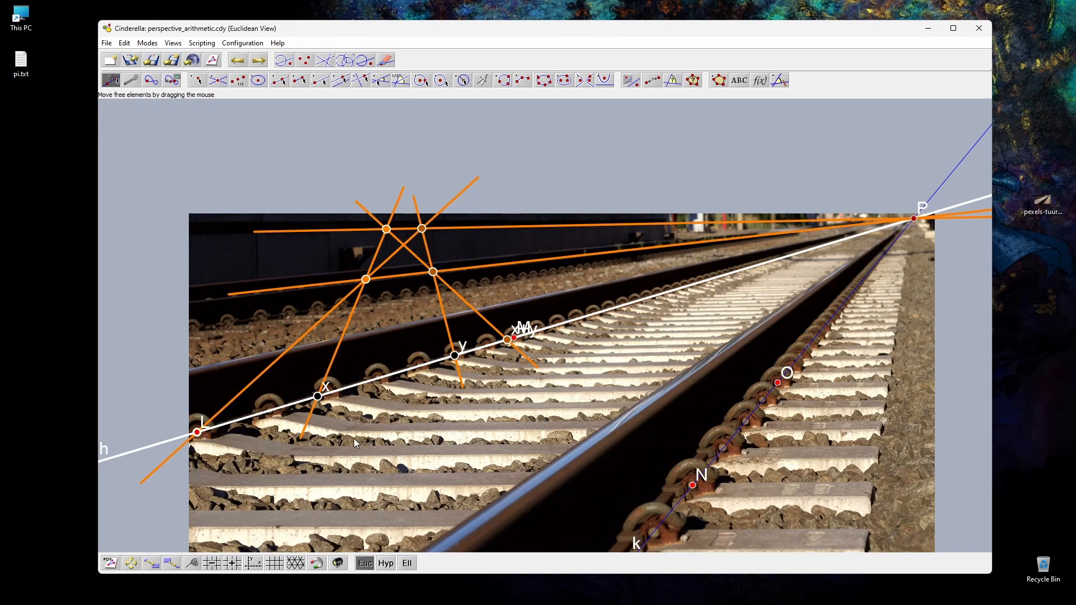
Step: Pin point L and set its label to 0
{"action": "double_click", "coordinate": [195, 436]}
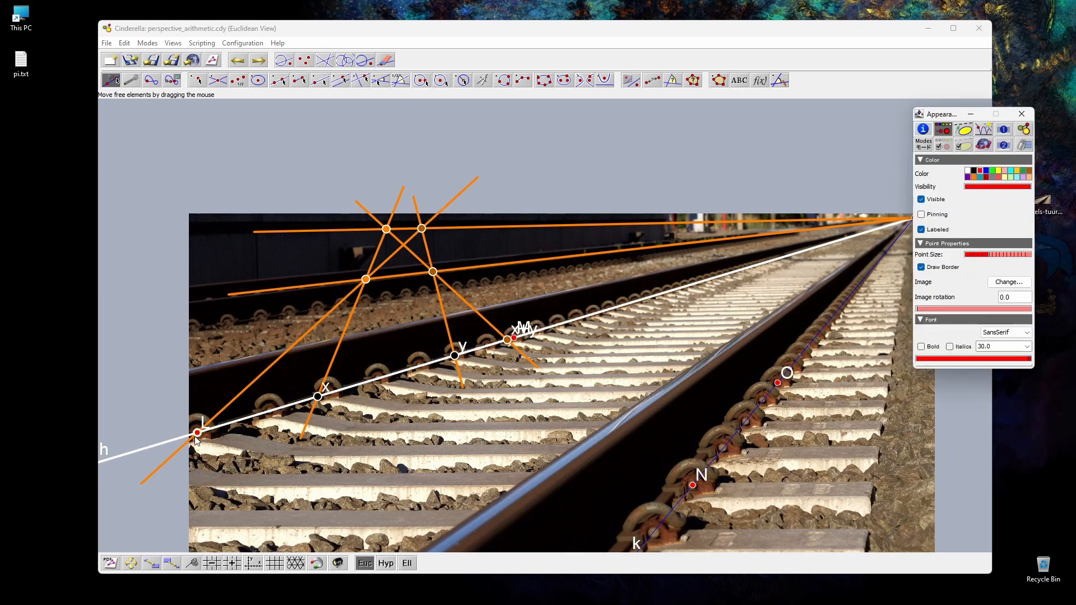
{"action": "left_click", "coordinate": [921, 215]}
{"action": "left_click", "coordinate": [923, 130]}
{"action": "left_click", "coordinate": [982, 188]}
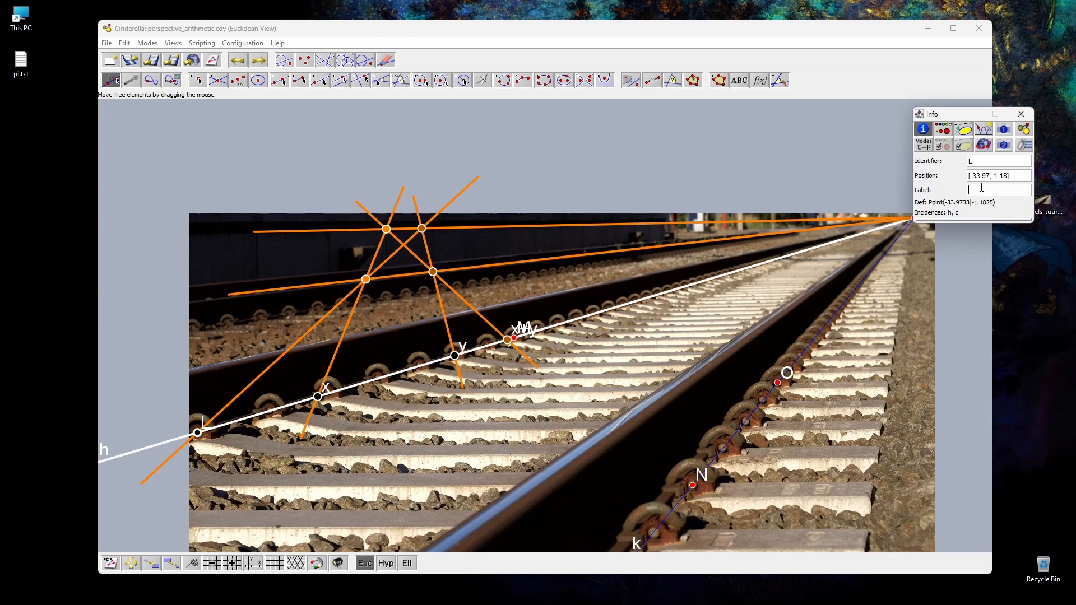
{"action": "key", "text": "Return"}
Step: Label the intersection point P as $\infty$ and colour it black
{"action": "left_click_drag", "start_coordinate": [934, 114], "coordinate": [946, 214]}
{"action": "left_click", "coordinate": [915, 218]}
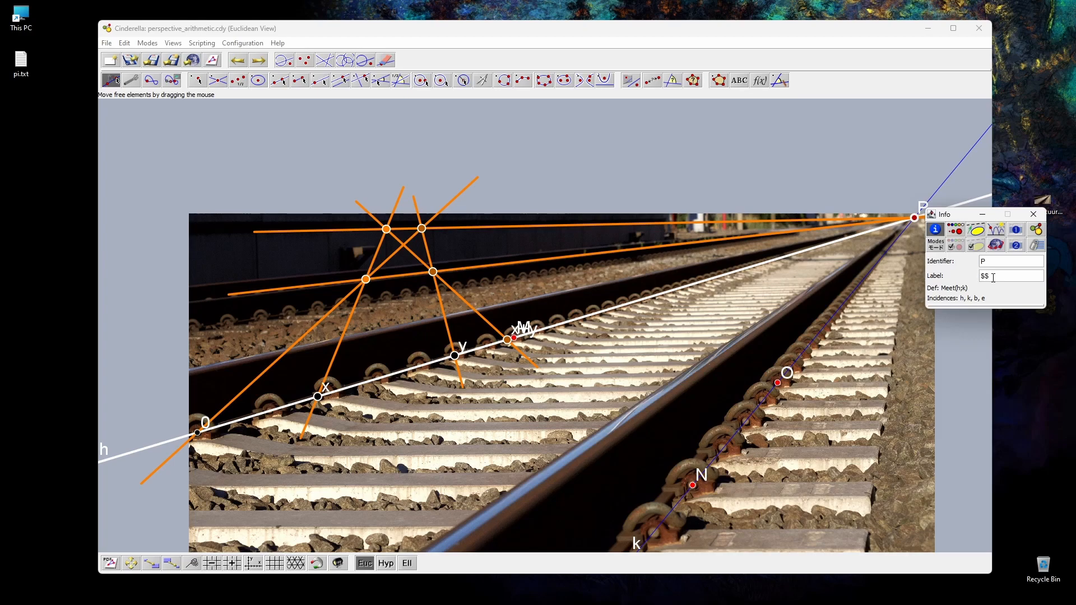
{"action": "left_click", "coordinate": [994, 278]}
{"action": "type", "text": "$\\infty$"}
{"action": "key", "text": "Return"}
{"action": "left_click", "coordinate": [956, 230]}
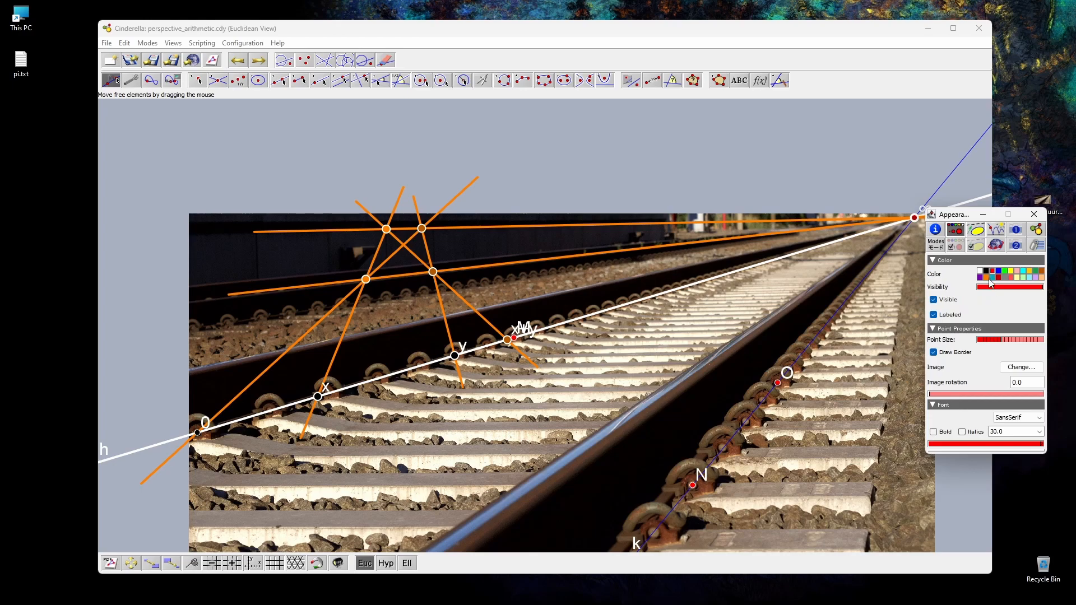
{"action": "left_click", "coordinate": [986, 271]}
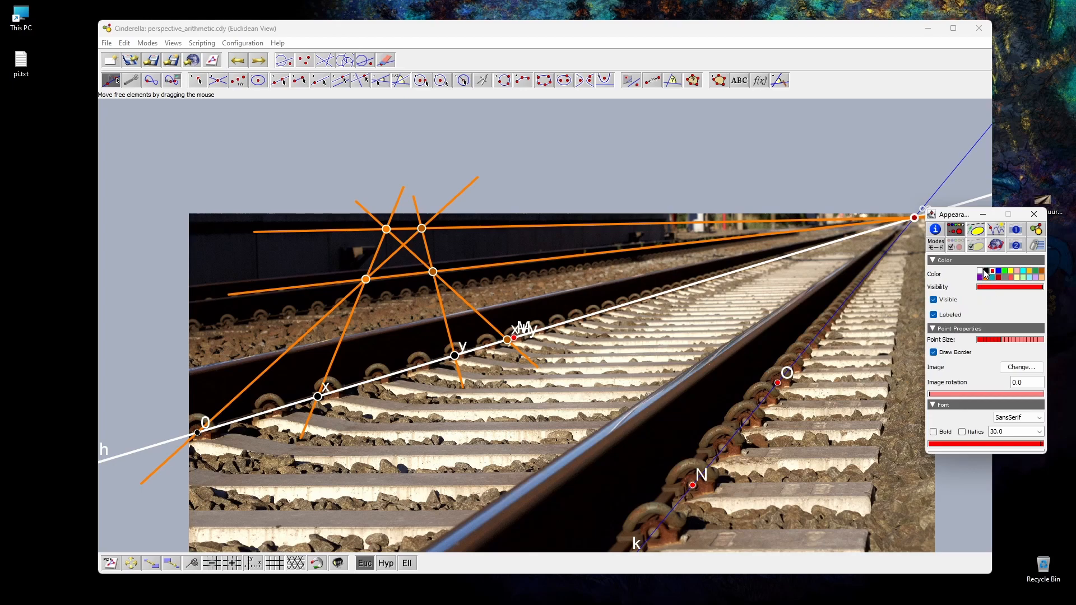
{"action": "left_click", "coordinate": [1034, 215]}
Step: Pin and hide line k along the second rail together with its points N and O
{"action": "left_click_drag", "start_coordinate": [660, 351], "coordinate": [789, 480]}
{"action": "key", "text": "ctrl+i"}
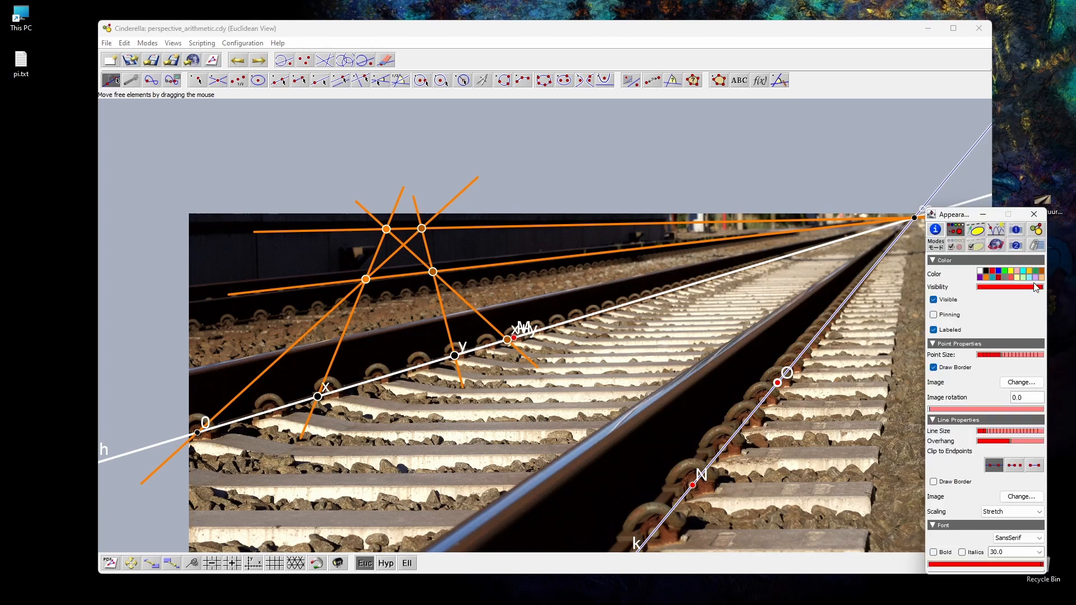
{"action": "left_click", "coordinate": [934, 315]}
{"action": "left_click", "coordinate": [934, 300]}
{"action": "left_click", "coordinate": [842, 324]}
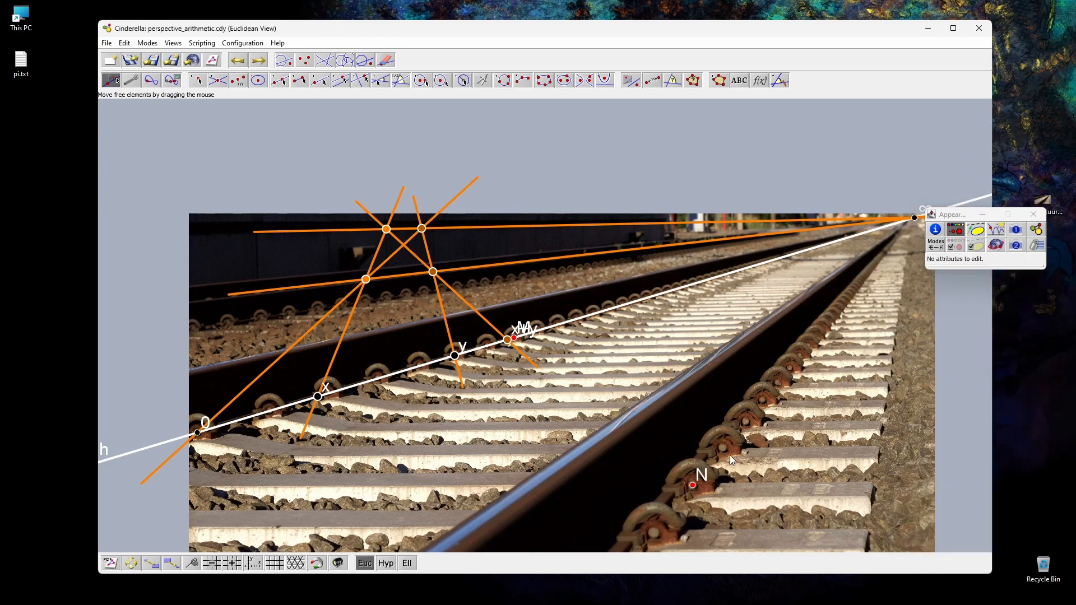
{"action": "left_click", "coordinate": [693, 485]}
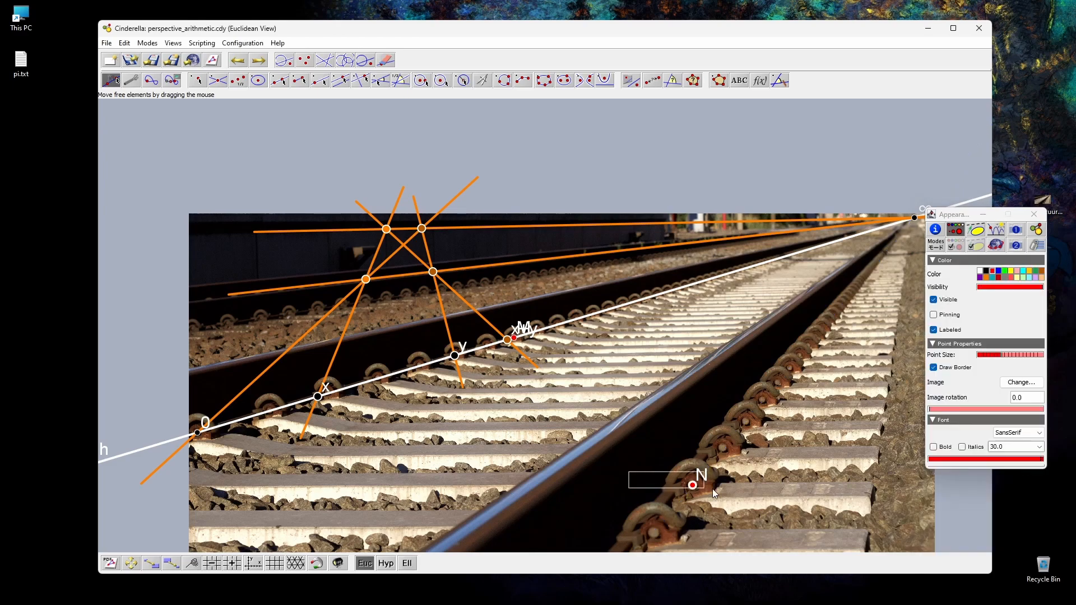
{"action": "left_click", "coordinate": [935, 299]}
{"action": "left_click", "coordinate": [935, 315]}
{"action": "left_click", "coordinate": [856, 365]}
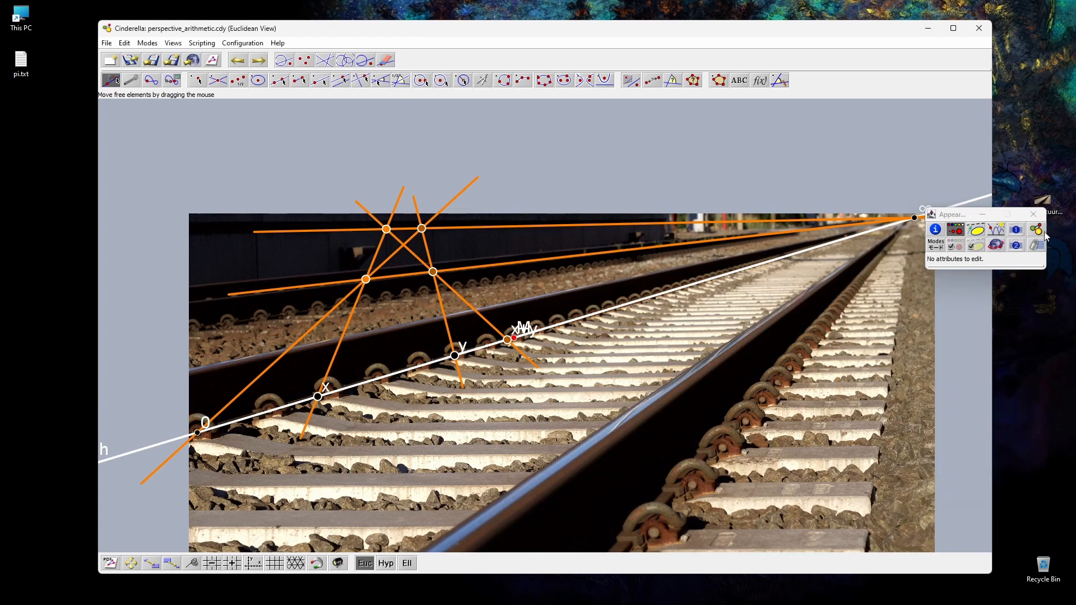
Step: Hide the extra point M beside x+y on the rail and bring the whole construction back into view
{"action": "left_click", "coordinate": [1035, 214]}
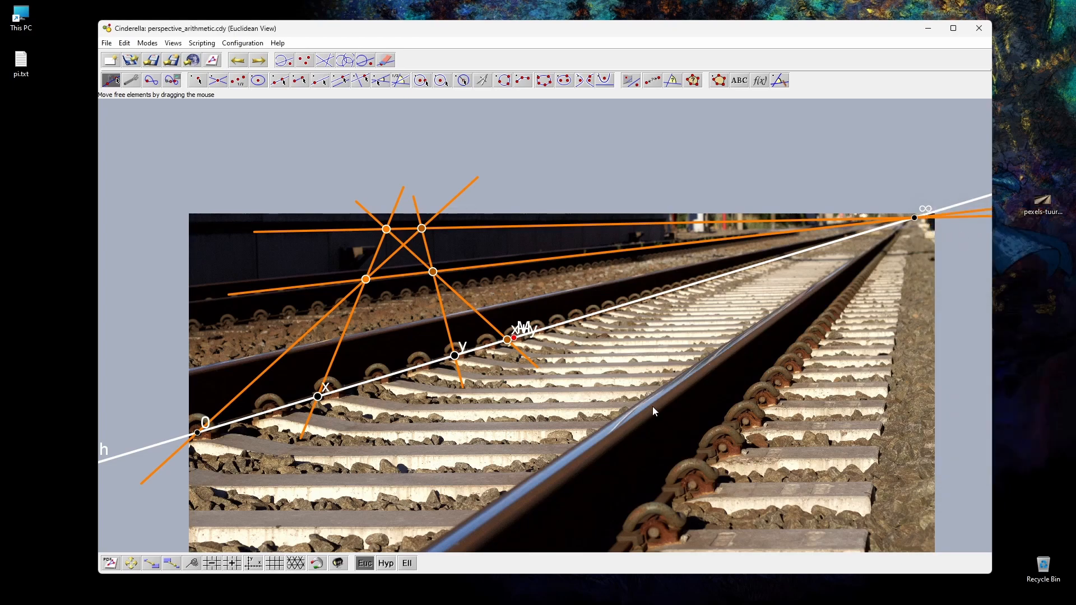
{"action": "left_click", "coordinate": [340, 564]}
{"action": "scroll", "coordinate": [516, 348], "scroll_direction": "up", "scroll_amount": 5}
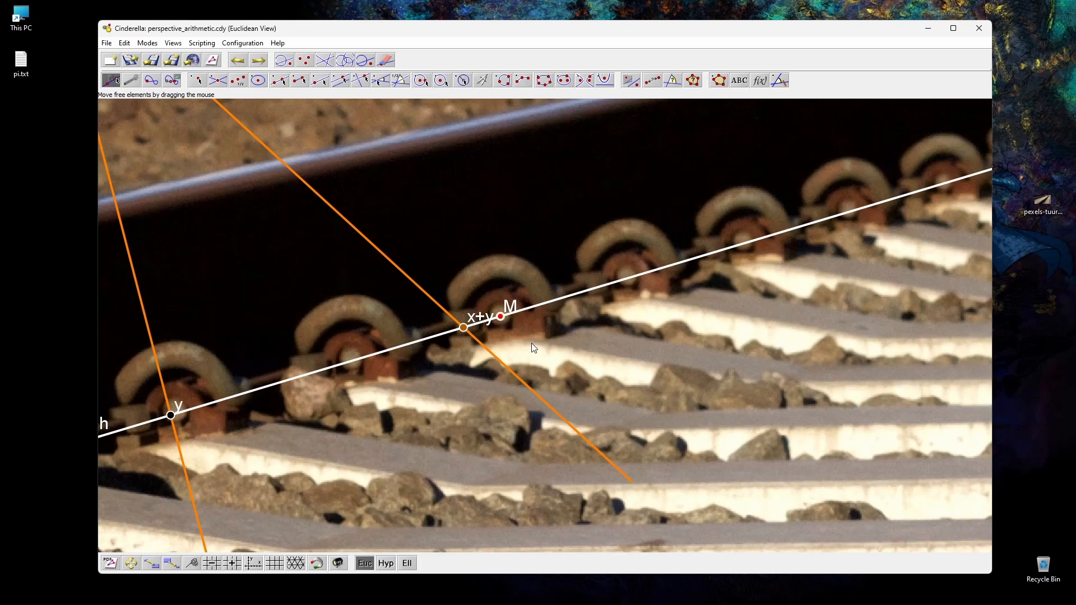
{"action": "key", "text": "ctrl+i"}
{"action": "left_click", "coordinate": [934, 315]}
{"action": "left_click", "coordinate": [934, 300]}
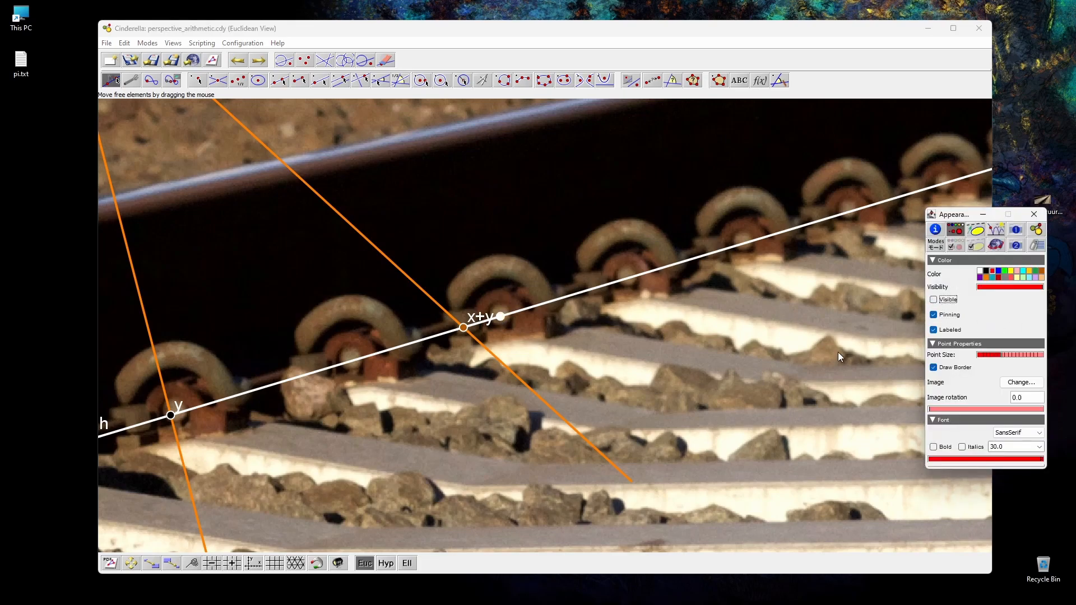
{"action": "left_click", "coordinate": [1034, 214]}
{"action": "scroll", "coordinate": [519, 468], "scroll_direction": "up", "scroll_amount": 3}
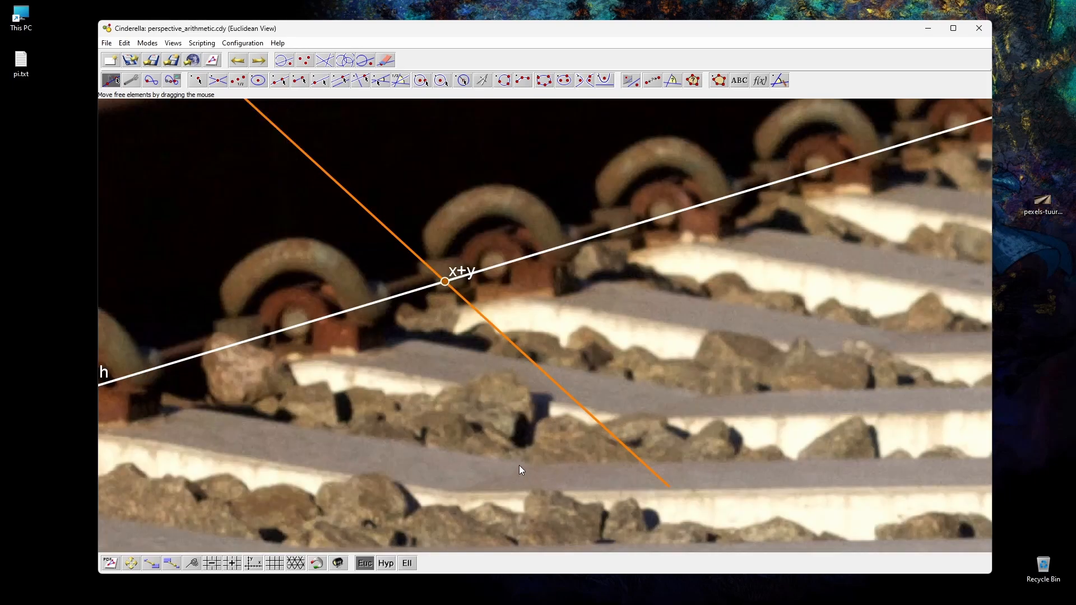
{"action": "scroll", "coordinate": [521, 470], "scroll_direction": "down", "scroll_amount": 5}
{"action": "left_click", "coordinate": [191, 564]}
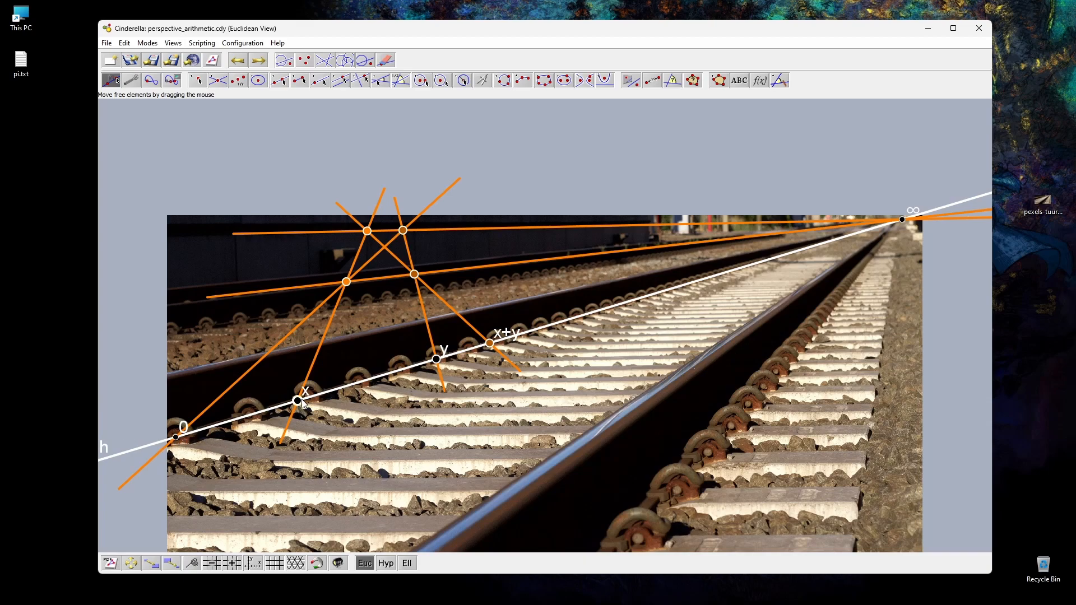
Step: Shift point x slightly toward 0 along the rail and enlarge the markers of points 0 and ∞
{"action": "left_click_drag", "start_coordinate": [301, 401], "coordinate": [289, 404]}
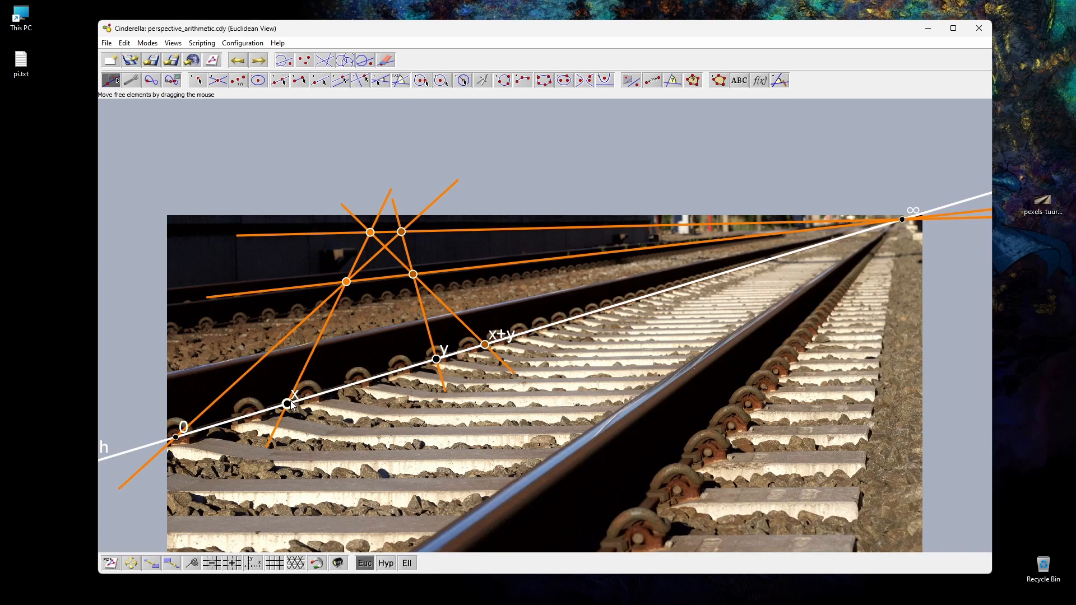
{"action": "double_click", "coordinate": [172, 447]}
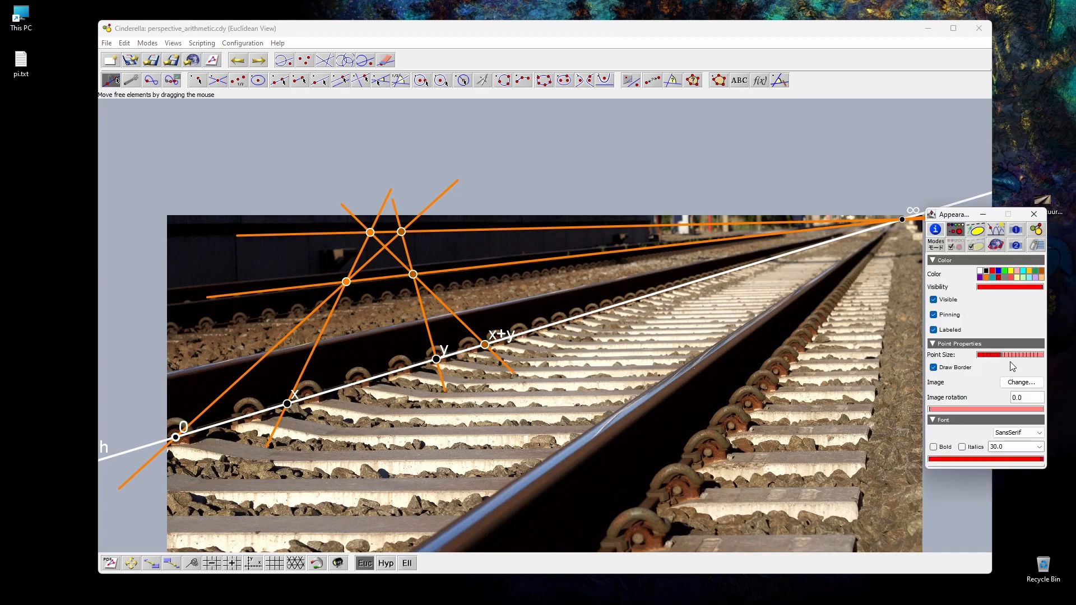
{"action": "left_click", "coordinate": [723, 371]}
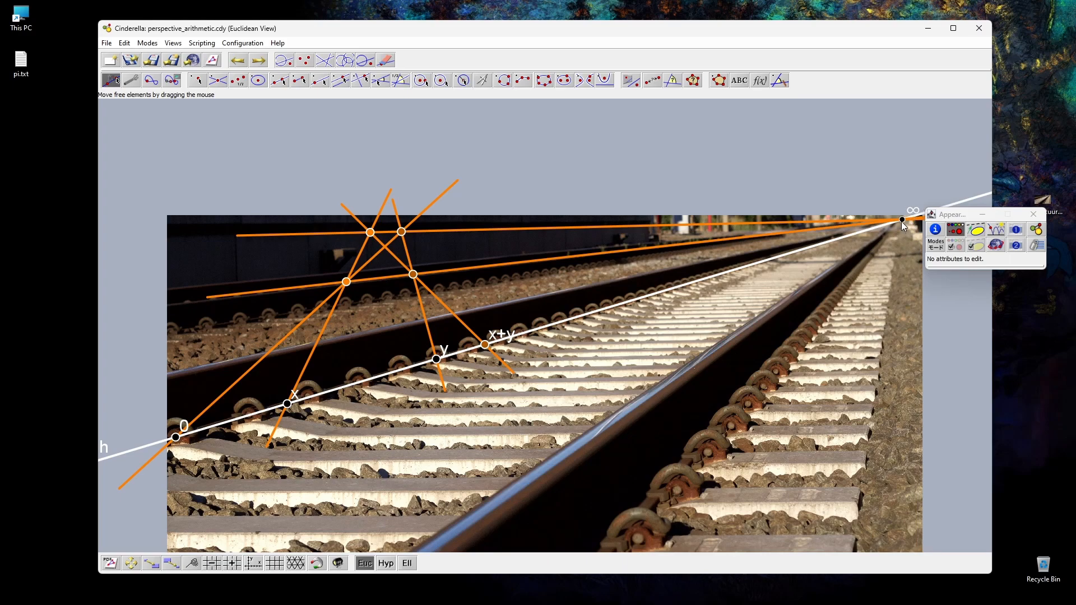
{"action": "left_click", "coordinate": [902, 220]}
{"action": "left_click", "coordinate": [1006, 340]}
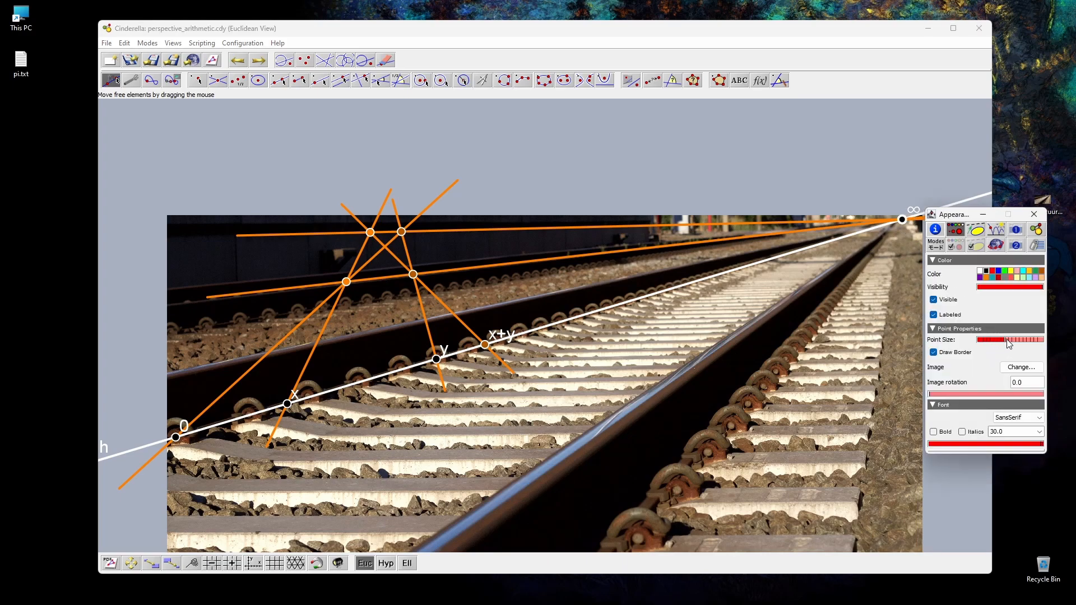
{"action": "left_click", "coordinate": [695, 395]}
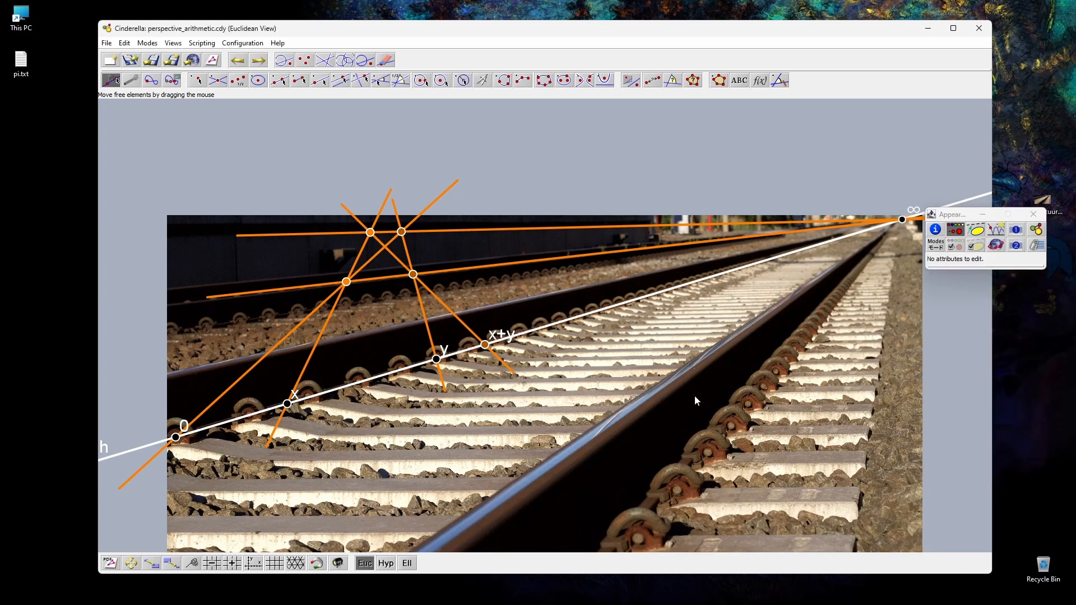
{"action": "left_click", "coordinate": [1033, 215]}
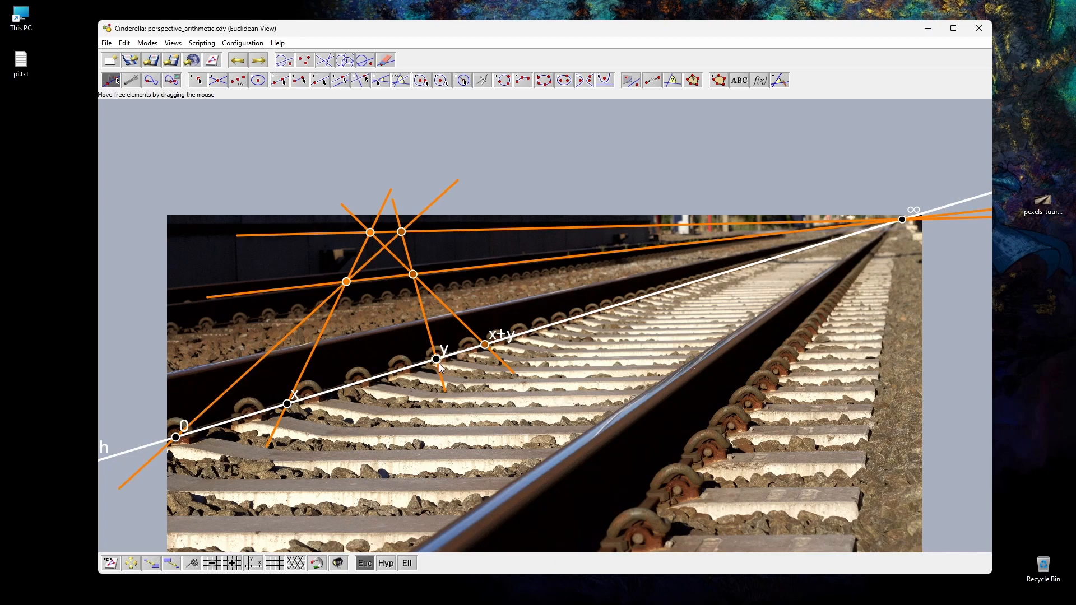
Step: Test the addition by moving x to the first rail fastening after 0 and y to the first, second and fifth fastenings
{"action": "left_click_drag", "start_coordinate": [286, 412], "coordinate": [249, 417]}
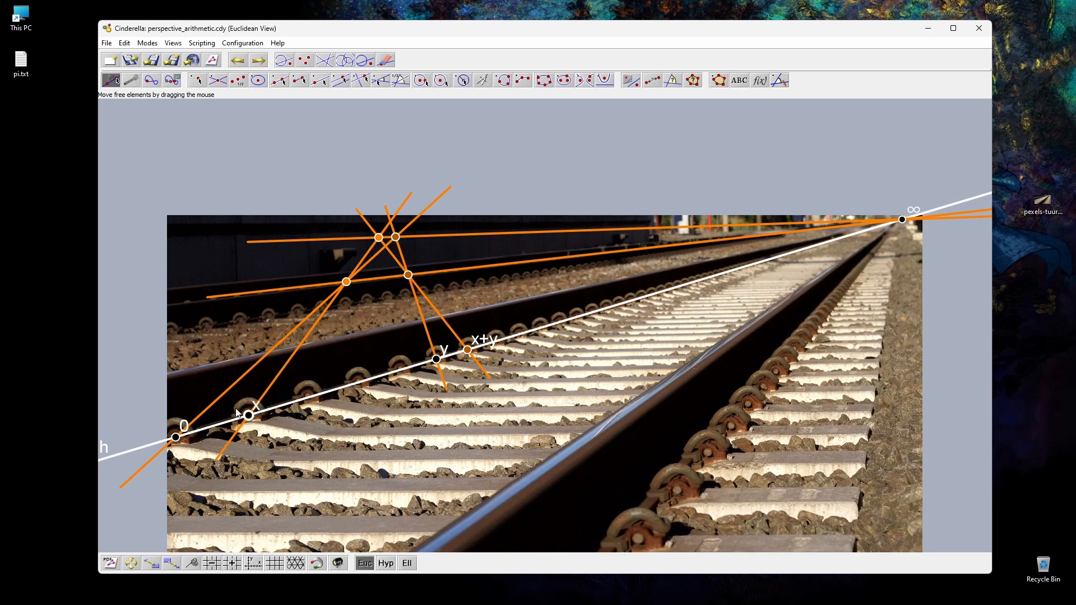
{"action": "left_click_drag", "start_coordinate": [436, 359], "coordinate": [253, 428]}
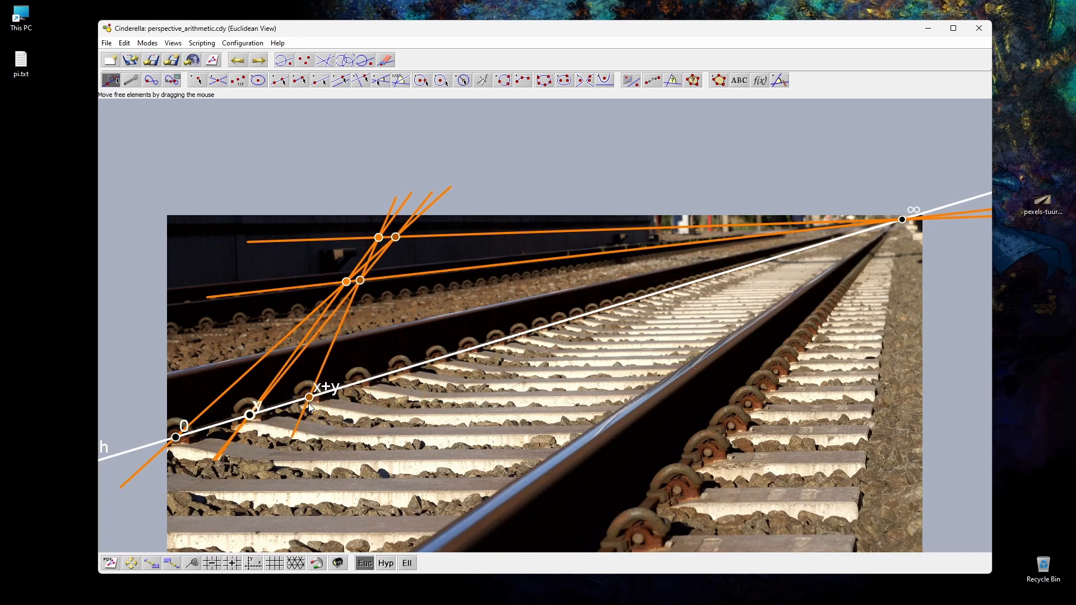
{"action": "left_click_drag", "start_coordinate": [252, 419], "coordinate": [310, 400]}
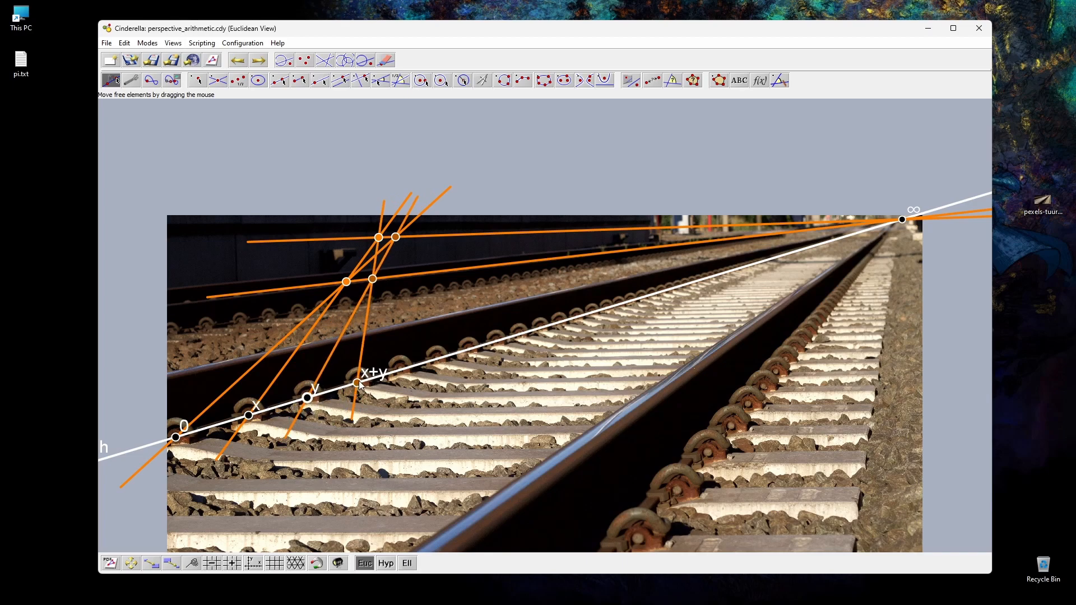
{"action": "left_click_drag", "start_coordinate": [310, 399], "coordinate": [443, 378]}
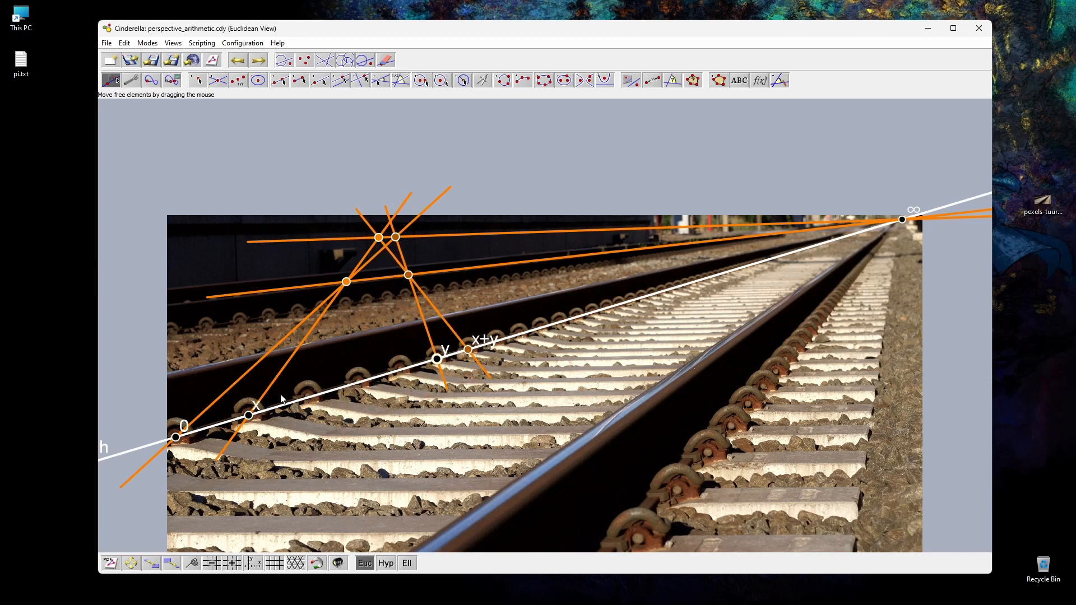
Step: Move x to the third rail fastening after 0 and examine up close where x+y lies
{"action": "left_click_drag", "start_coordinate": [252, 421], "coordinate": [361, 388]}
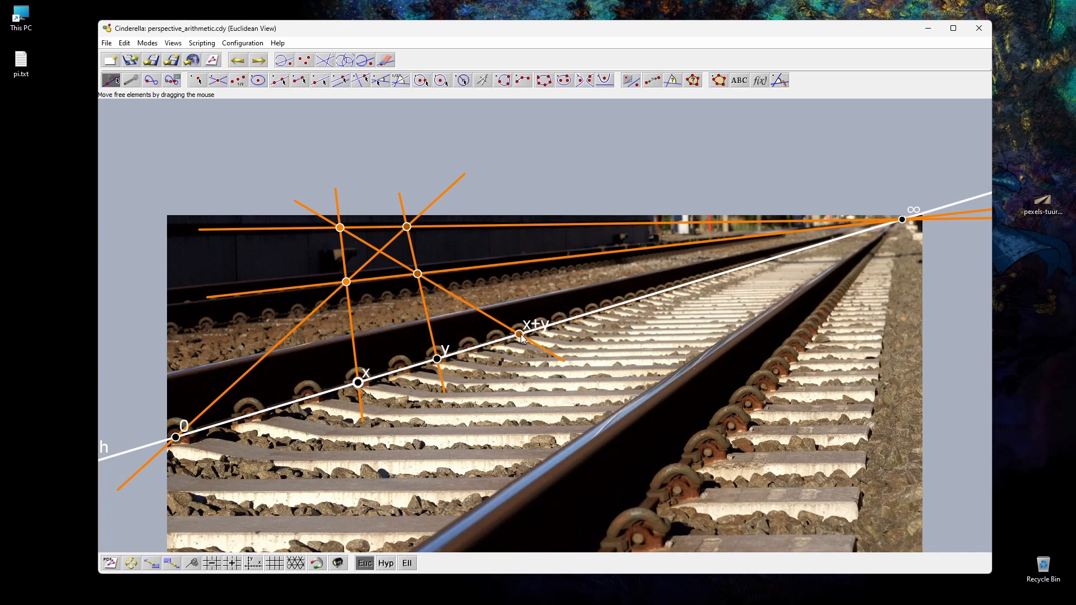
{"action": "scroll", "coordinate": [520, 335], "scroll_direction": "down", "scroll_amount": 5}
{"action": "scroll", "coordinate": [520, 335], "scroll_direction": "up", "scroll_amount": 15}
{"action": "scroll", "coordinate": [519, 336], "scroll_direction": "up", "scroll_amount": 3}
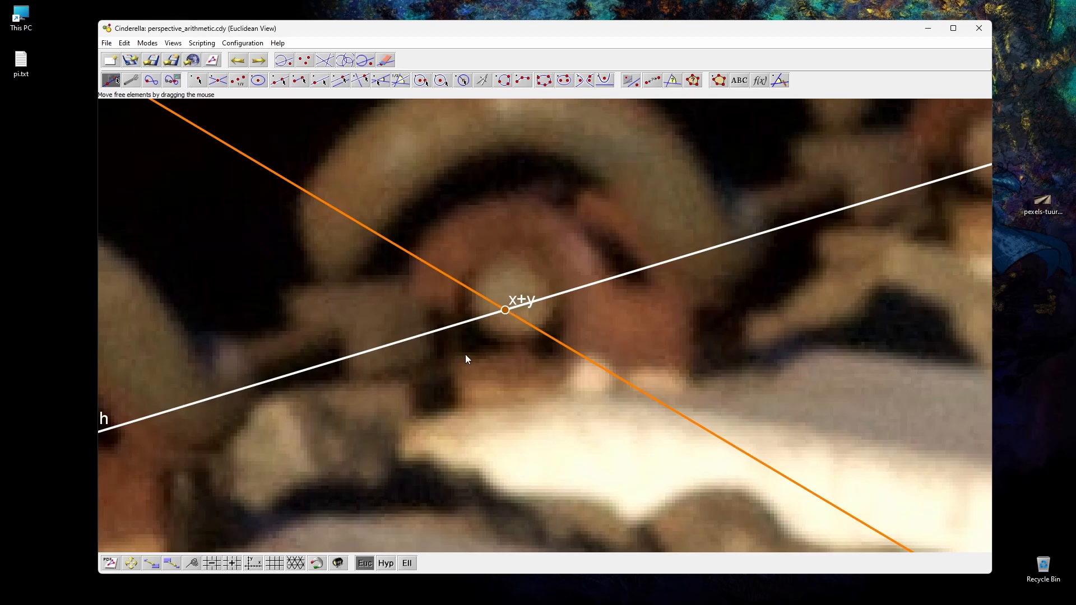
{"action": "scroll", "coordinate": [489, 399], "scroll_direction": "down", "scroll_amount": 2}
{"action": "scroll", "coordinate": [445, 462], "scroll_direction": "down", "scroll_amount": 4}
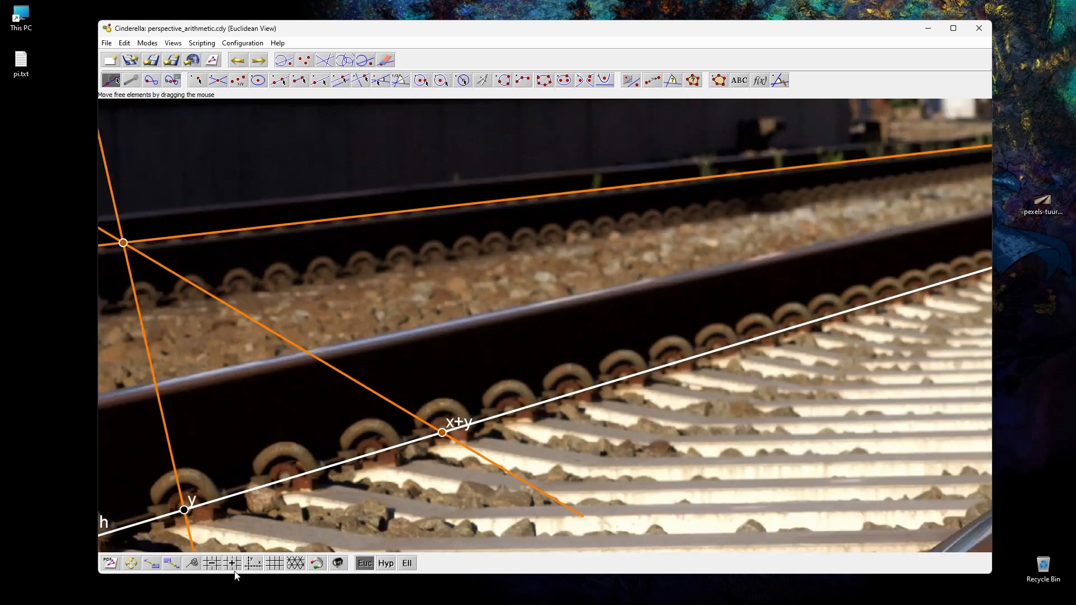
{"action": "left_click", "coordinate": [192, 563]}
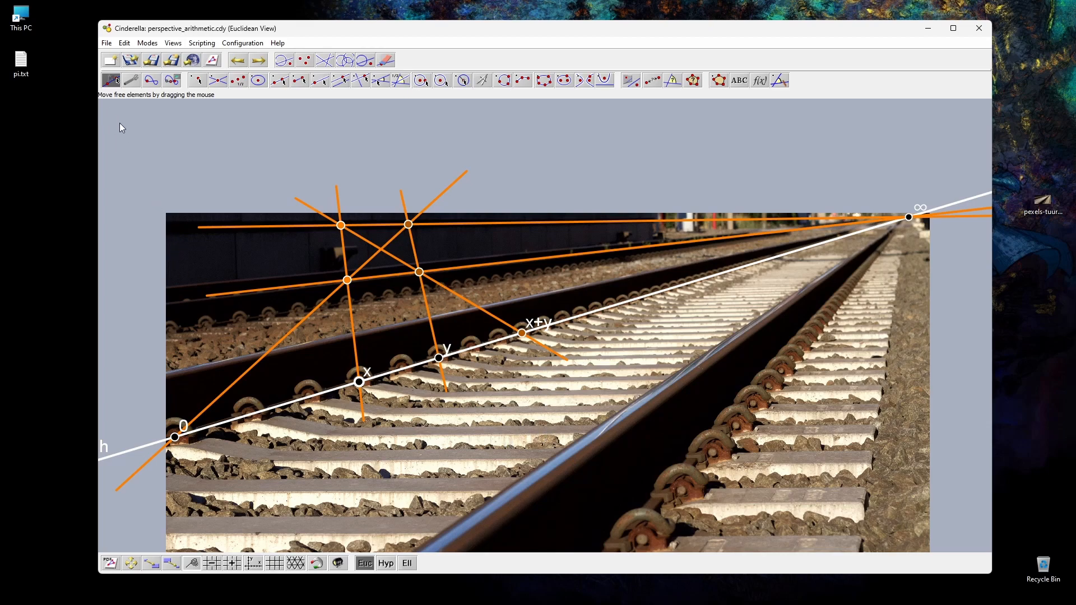
Step: Draw a polygon through the four orange intersection points that form the quadrilateral above the rail
{"action": "left_click", "coordinate": [719, 81]}
{"action": "left_click", "coordinate": [341, 226]}
{"action": "left_click", "coordinate": [347, 280]}
{"action": "left_click", "coordinate": [419, 273]}
{"action": "left_click", "coordinate": [409, 225]}
{"action": "left_click", "coordinate": [342, 226]}
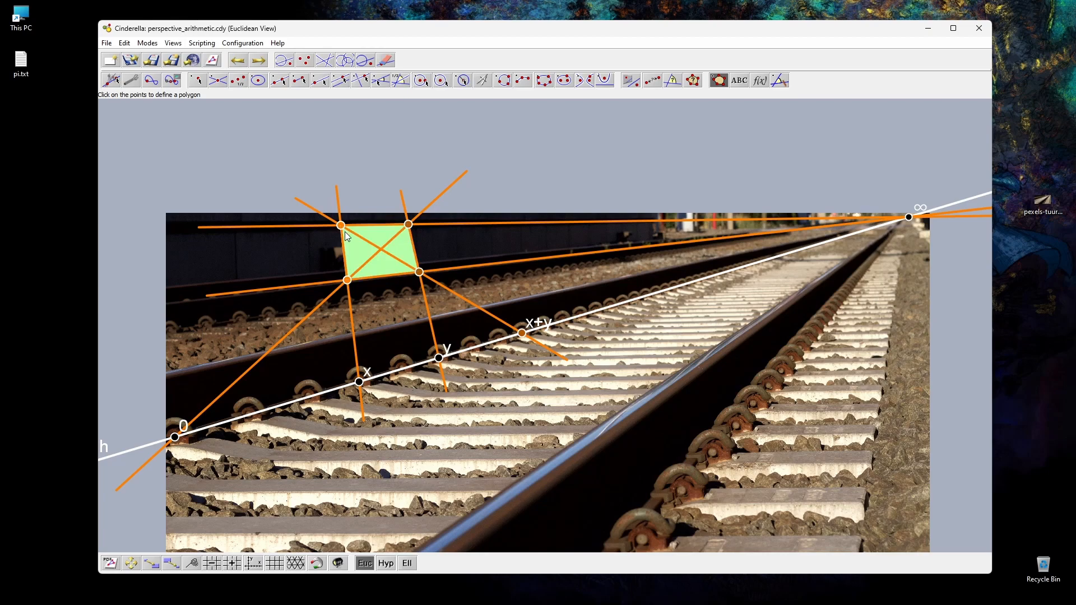
{"action": "left_click", "coordinate": [109, 79]}
{"action": "left_click", "coordinate": [110, 79]}
Step: Highlight the quadrilateral's opposite side lines, first the pair through x and y, then the pair meeting at ∞
{"action": "left_click", "coordinate": [343, 260]}
{"action": "left_click", "coordinate": [415, 249], "text": "shift"}
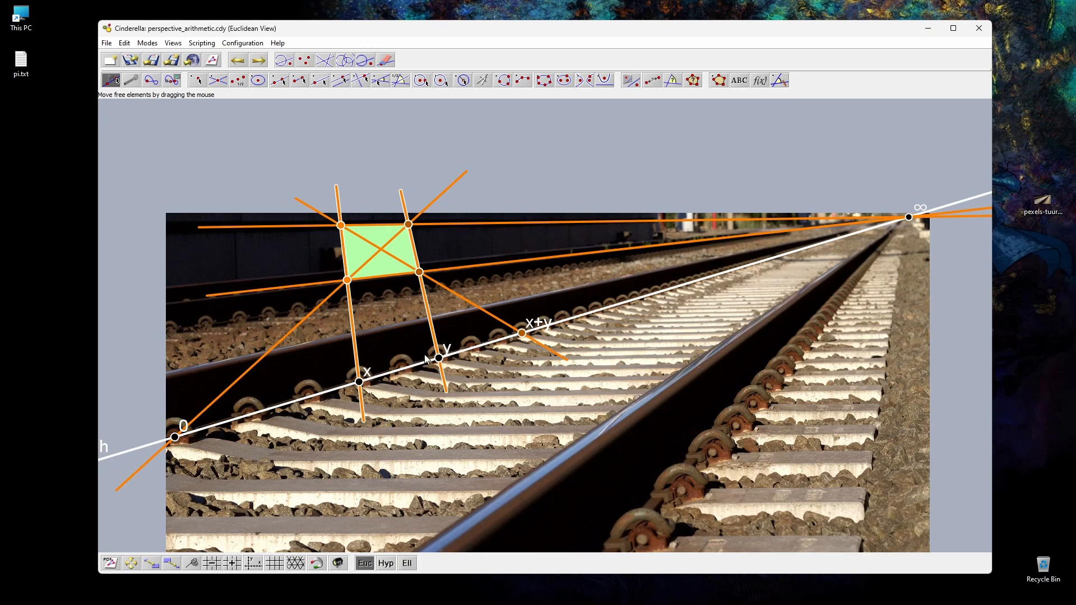
{"action": "left_click", "coordinate": [378, 277]}
{"action": "left_click", "coordinate": [381, 226], "text": "shift"}
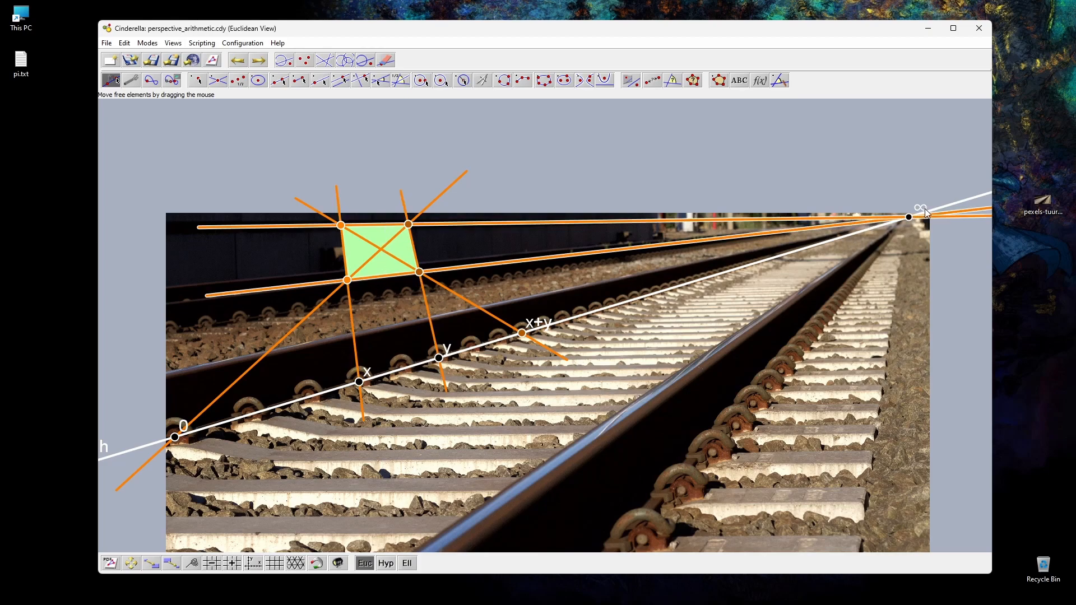
{"action": "left_click", "coordinate": [389, 196]}
{"action": "left_click", "coordinate": [375, 224]}
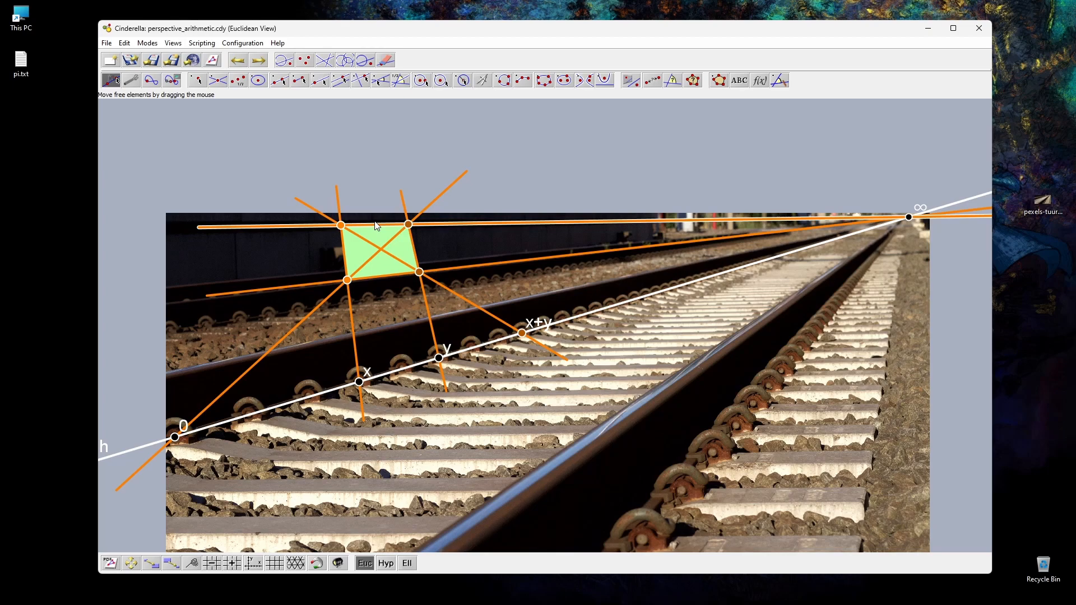
{"action": "left_click", "coordinate": [454, 269]}
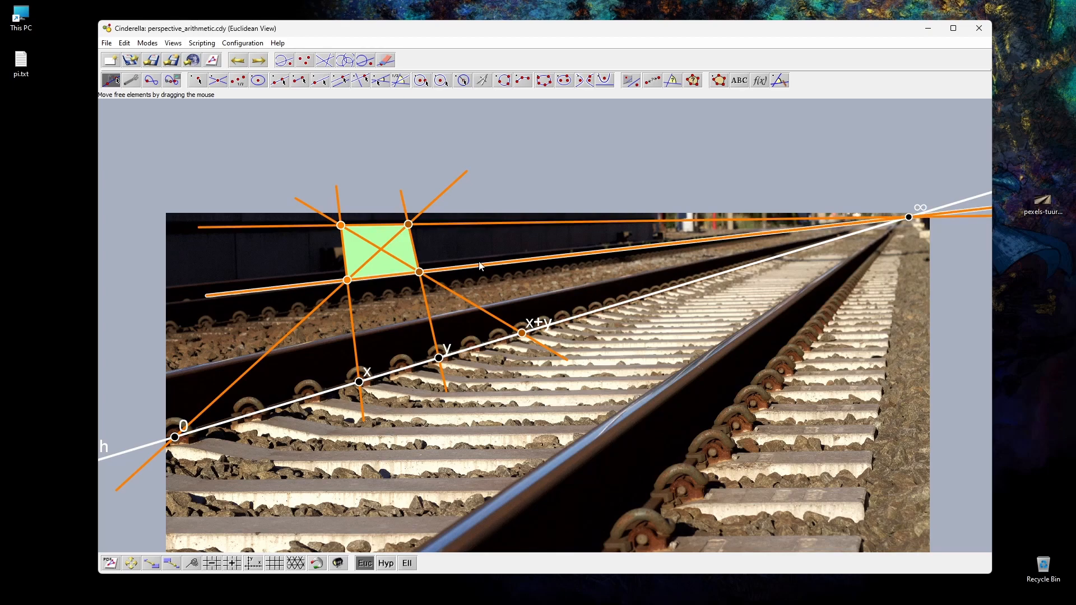
{"action": "left_click", "coordinate": [300, 301]}
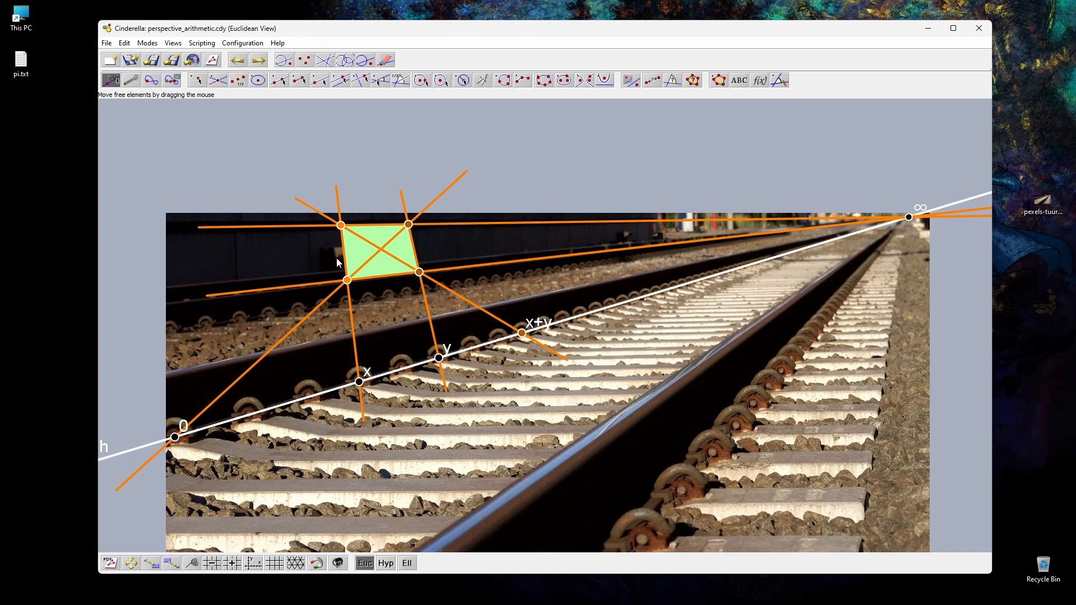
Step: Reshape the quadrilateral by moving its upper-left corner upward, and delete the green polygon
{"action": "left_click_drag", "start_coordinate": [340, 225], "coordinate": [328, 197]}
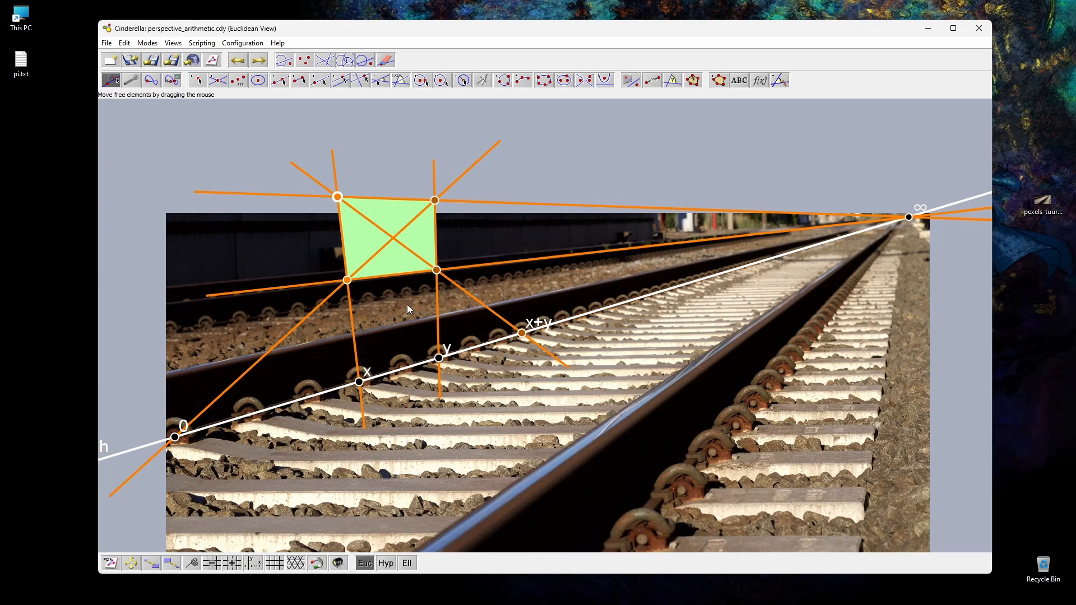
{"action": "left_click", "coordinate": [351, 231]}
{"action": "key", "text": "ctrl+i"}
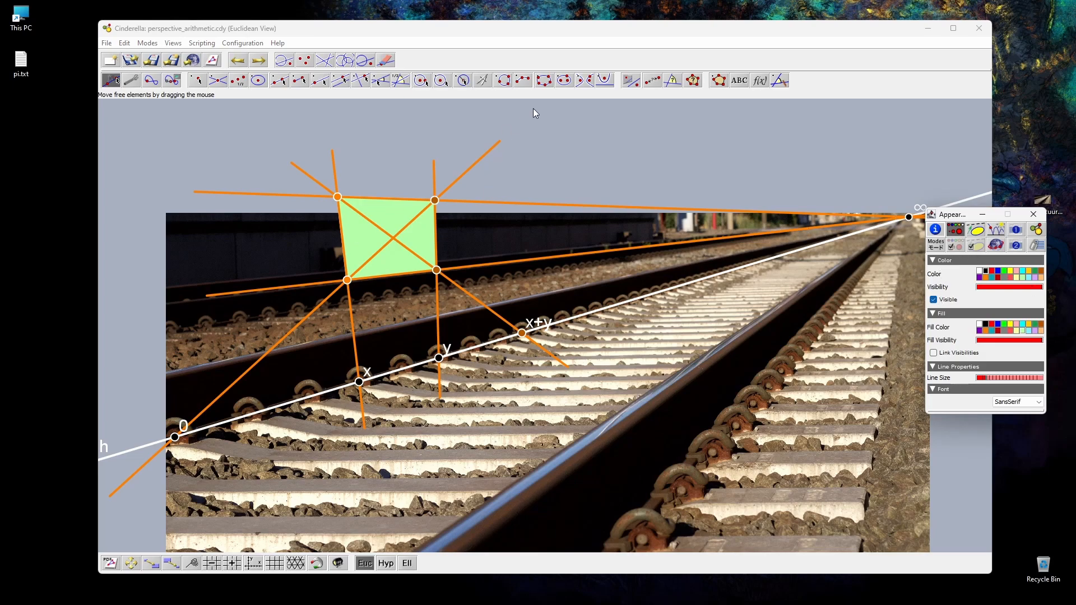
{"action": "left_click", "coordinate": [391, 60]}
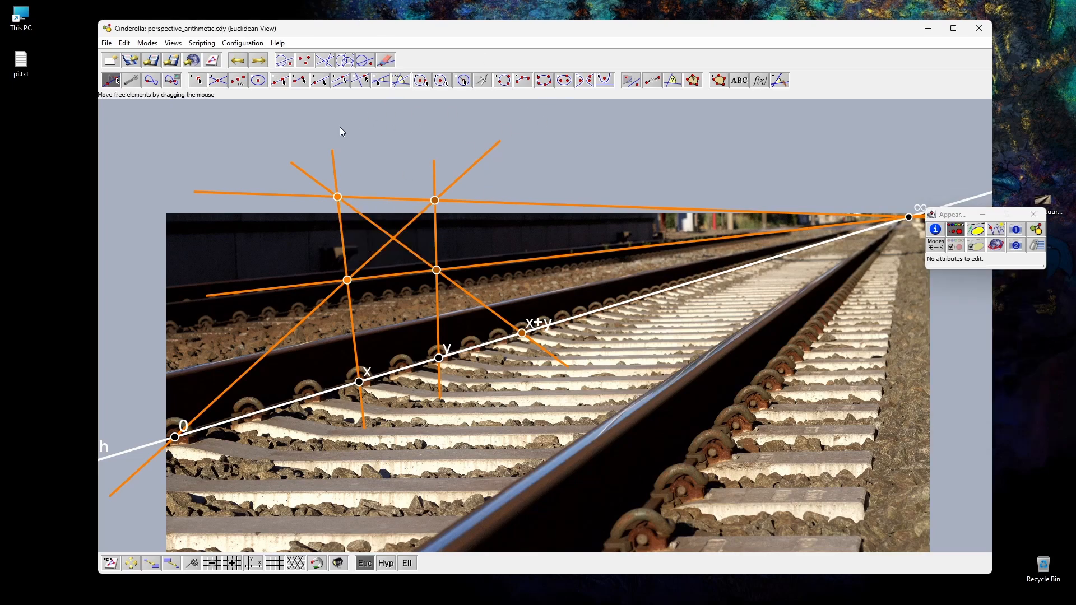
Step: Move the orange helper construction below the rail line and hide its lines and points together with point x+y
{"action": "left_click_drag", "start_coordinate": [266, 168], "coordinate": [447, 305]}
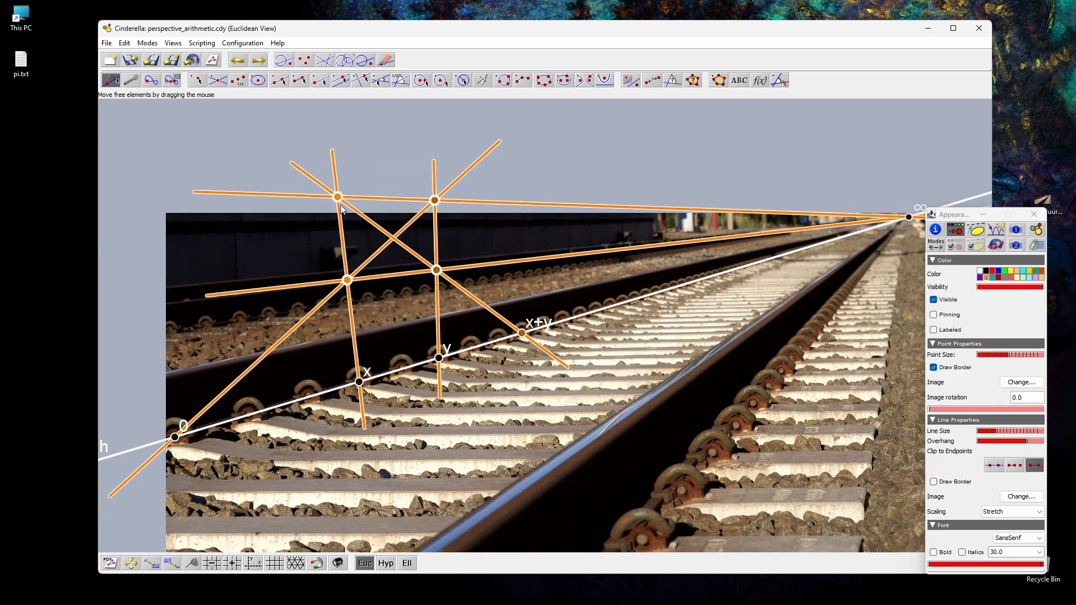
{"action": "left_click_drag", "start_coordinate": [348, 280], "coordinate": [570, 429]}
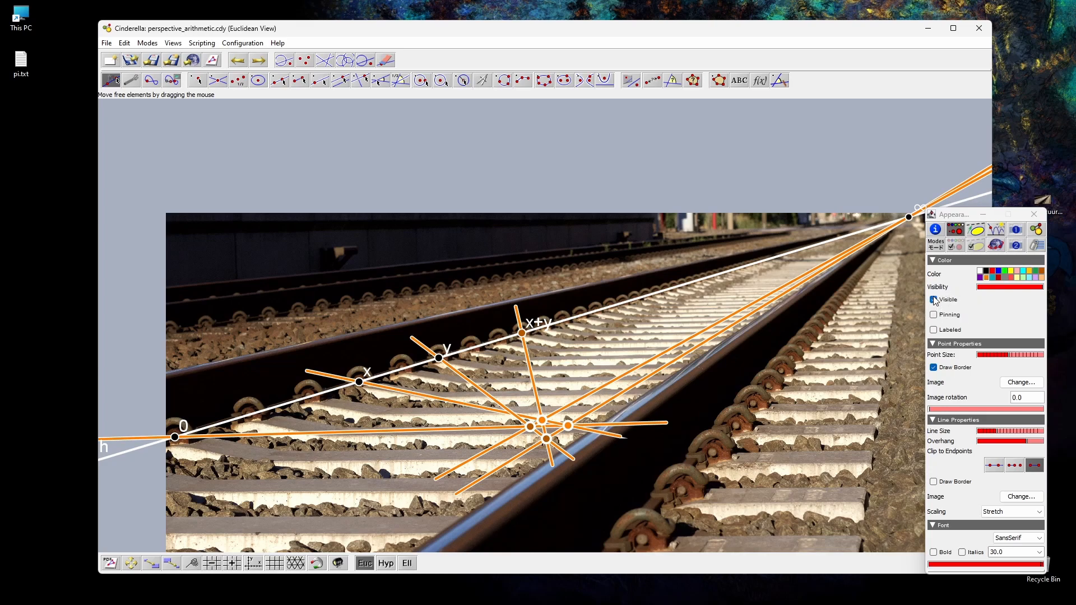
{"action": "left_click", "coordinate": [935, 300]}
{"action": "left_click", "coordinate": [535, 377]}
{"action": "left_click", "coordinate": [523, 332]}
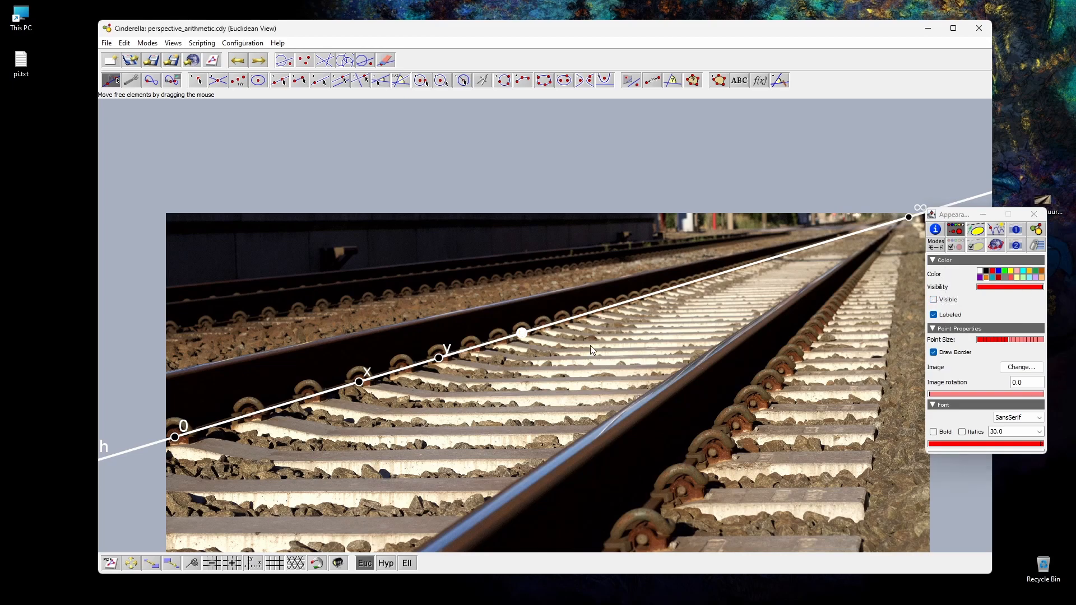
{"action": "left_click", "coordinate": [937, 301]}
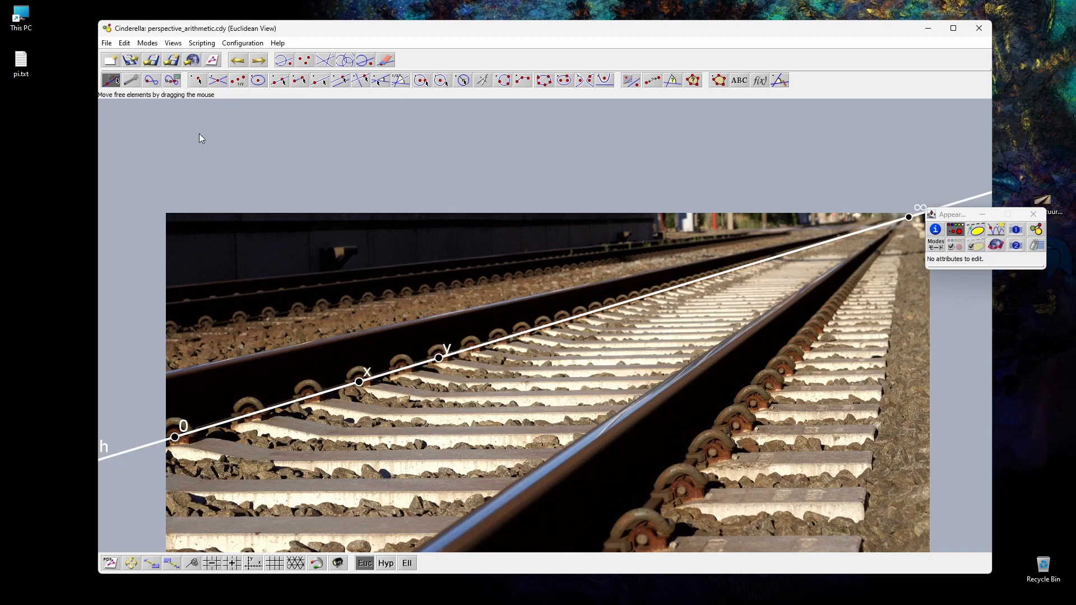
Step: Construct a line through two new points on empty canvas away from the photo, and move A to flatten its slope
{"action": "left_click", "coordinate": [131, 564]}
{"action": "left_click_drag", "start_coordinate": [512, 470], "coordinate": [350, 136]}
{"action": "left_click_drag", "start_coordinate": [724, 419], "coordinate": [553, 211]}
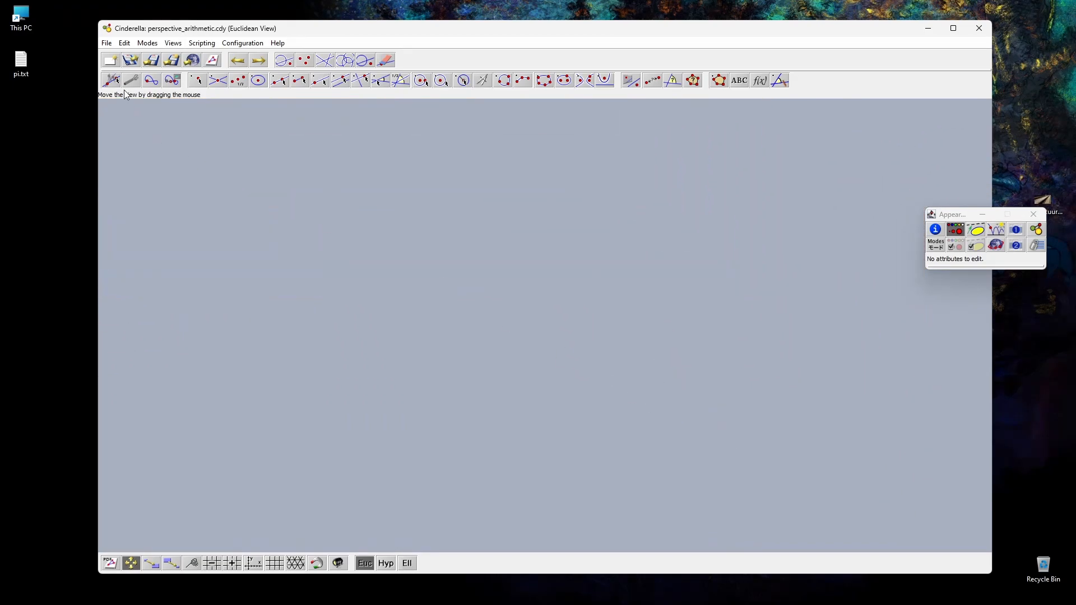
{"action": "left_click", "coordinate": [114, 83]}
{"action": "left_click", "coordinate": [284, 82]}
{"action": "left_click_drag", "start_coordinate": [288, 468], "coordinate": [711, 327]}
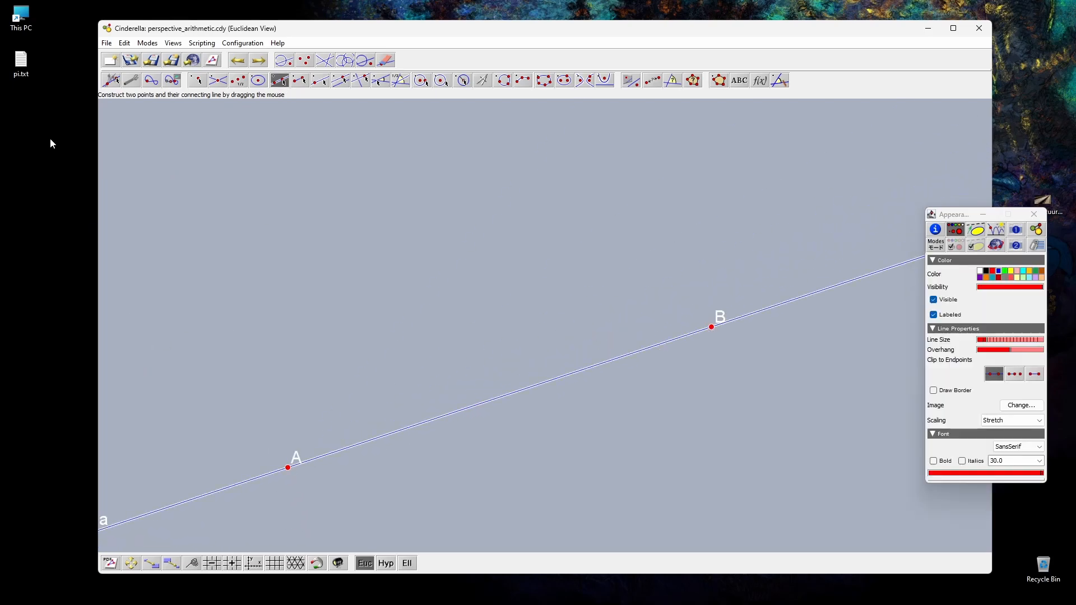
{"action": "left_click", "coordinate": [111, 80]}
{"action": "left_click_drag", "start_coordinate": [287, 467], "coordinate": [235, 377]}
Step: Place three points on the line between A and B, spaced along the part nearer A
{"action": "left_click", "coordinate": [202, 84]}
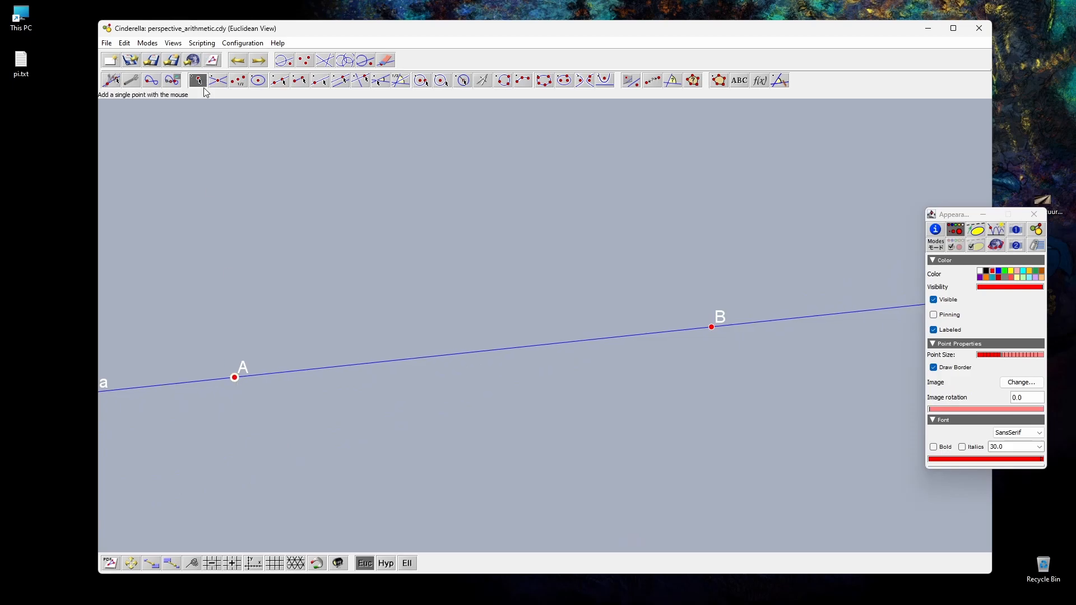
{"action": "left_click", "coordinate": [307, 370]}
{"action": "left_click", "coordinate": [375, 363]}
{"action": "left_click", "coordinate": [432, 357]}
{"action": "left_click", "coordinate": [111, 81]}
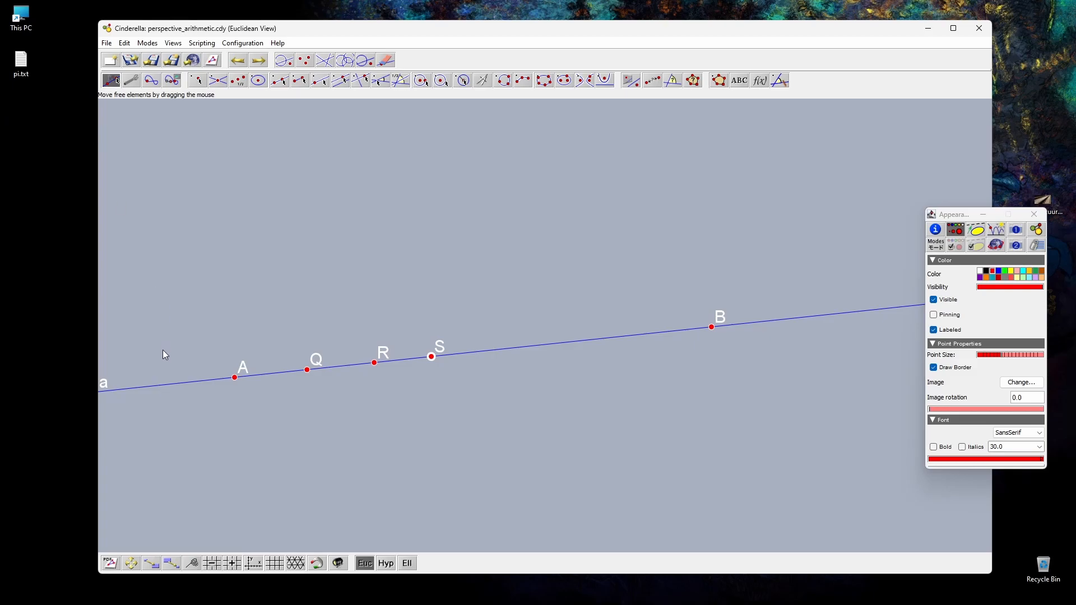
Step: Label point A as 0 and the nearest new point beside it as 1
{"action": "left_click", "coordinate": [935, 230]}
{"action": "key", "text": "Return"}
{"action": "left_click", "coordinate": [307, 370]}
{"action": "left_click", "coordinate": [1006, 295]}
{"action": "type", "text": "1"}
{"action": "key", "text": "Return"}
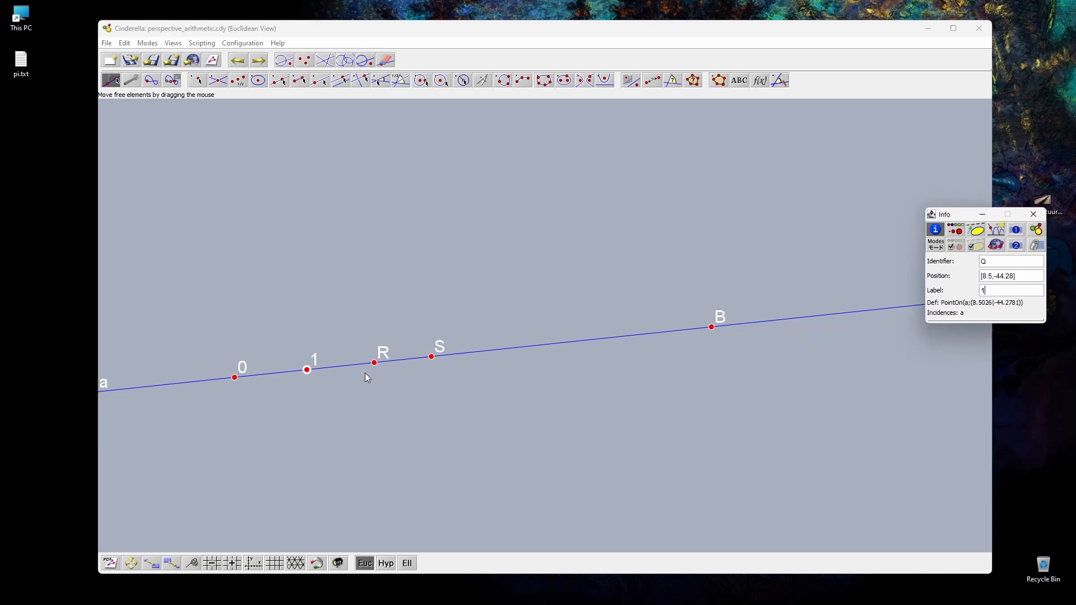
Step: Label the remaining two new points on the line x and y, in order away from 1
{"action": "left_click", "coordinate": [375, 363]}
{"action": "left_click", "coordinate": [1032, 291]}
{"action": "type", "text": "x"}
{"action": "key", "text": "Return"}
{"action": "left_click", "coordinate": [432, 356]}
{"action": "left_click", "coordinate": [997, 287]}
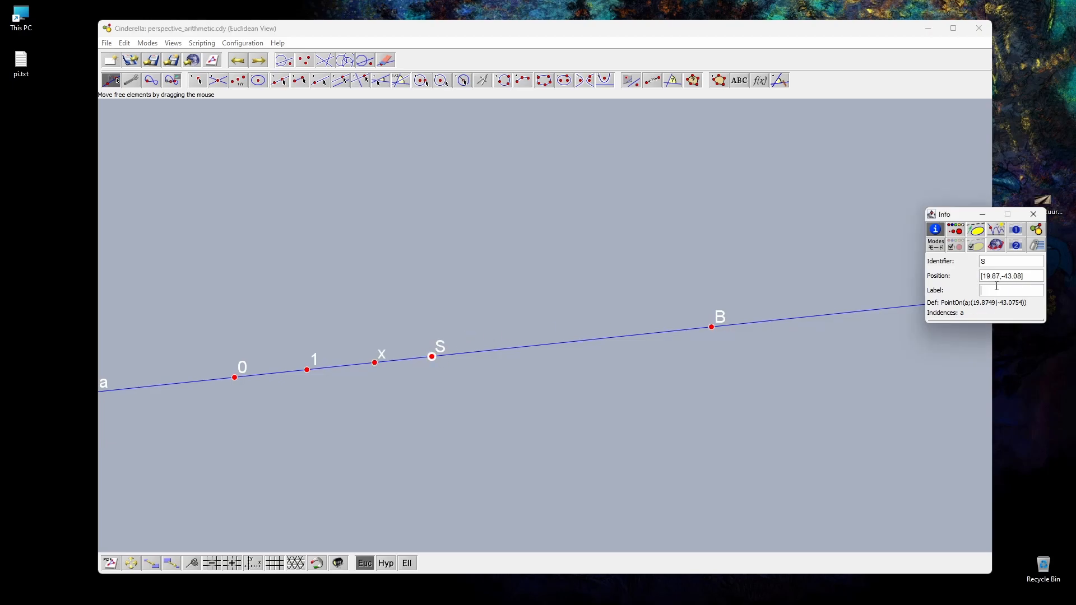
{"action": "type", "text": "y"}
{"action": "key", "text": "Return"}
{"action": "left_click", "coordinate": [367, 197]}
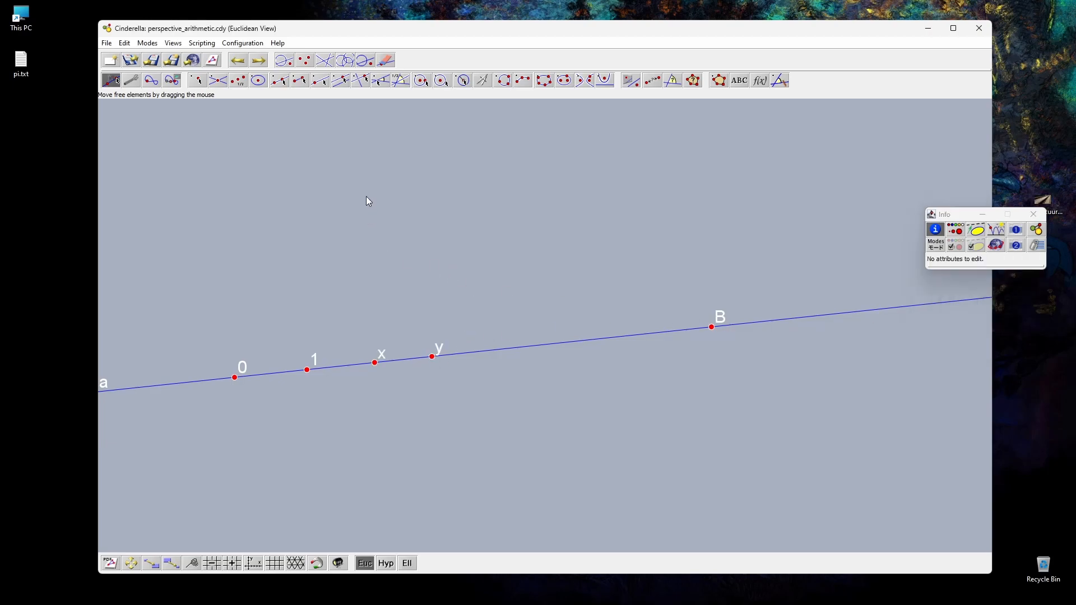
Step: Construct a line from 0 to a new point above, plus lines joining 1 and x to one shared point on it
{"action": "left_click", "coordinate": [280, 81]}
{"action": "left_click_drag", "start_coordinate": [235, 378], "coordinate": [450, 154]}
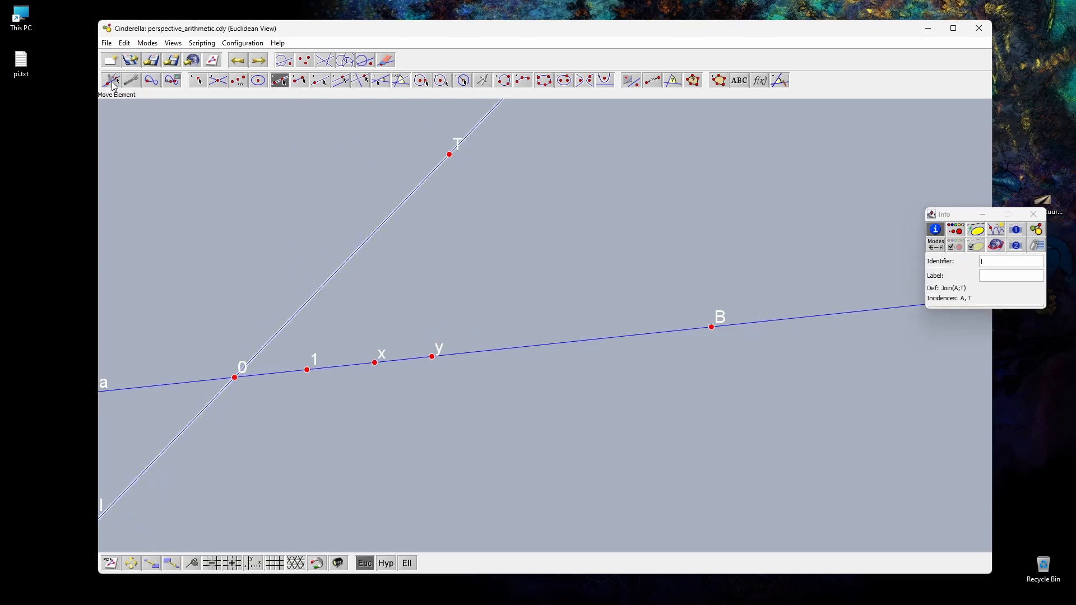
{"action": "left_click_drag", "start_coordinate": [307, 371], "coordinate": [374, 362]}
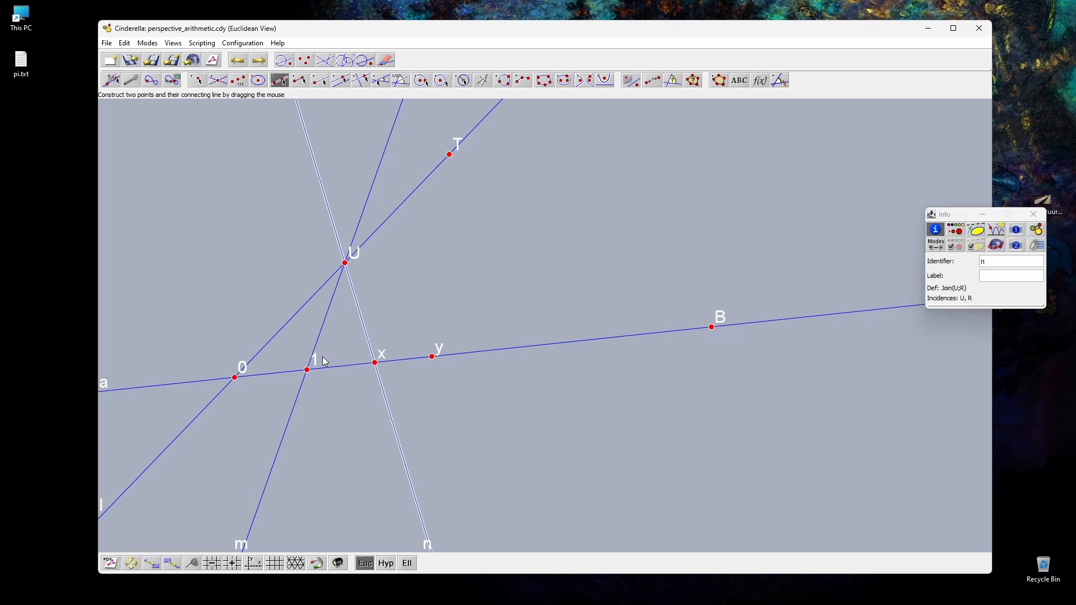
{"action": "left_click", "coordinate": [340, 80]}
{"action": "left_click", "coordinate": [111, 80]}
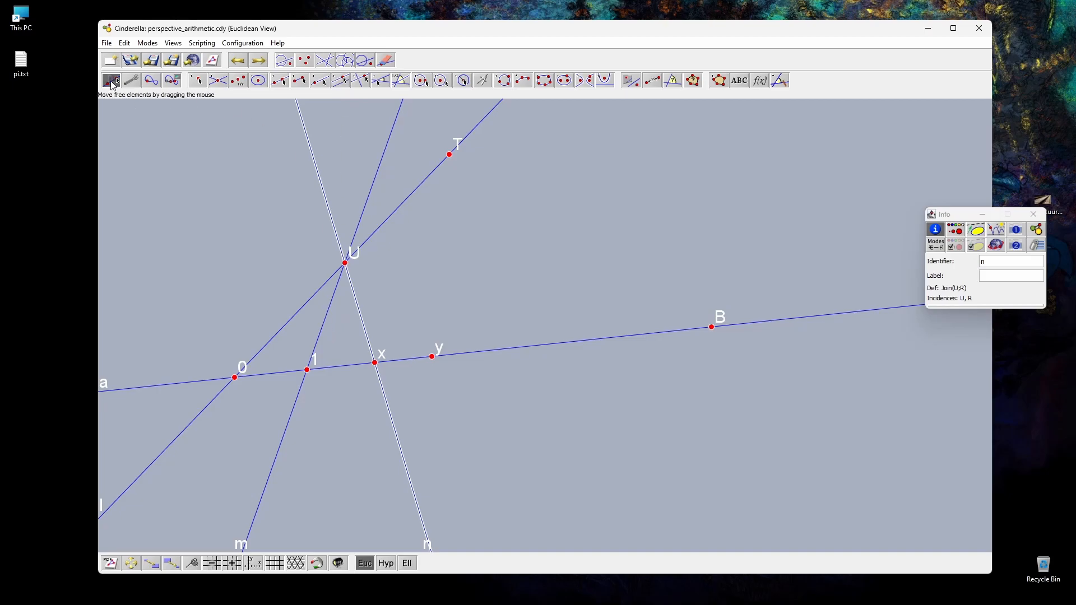
Step: Fill the triangle through 1, U and x with a polygon
{"action": "left_click", "coordinate": [720, 80]}
{"action": "left_click", "coordinate": [307, 370]}
{"action": "left_click", "coordinate": [345, 263]}
{"action": "left_click", "coordinate": [375, 363]}
{"action": "left_click", "coordinate": [307, 370]}
Step: Construct a parallel to line 1U through point y
{"action": "left_click", "coordinate": [340, 80]}
{"action": "left_click_drag", "start_coordinate": [319, 341], "coordinate": [435, 363]}
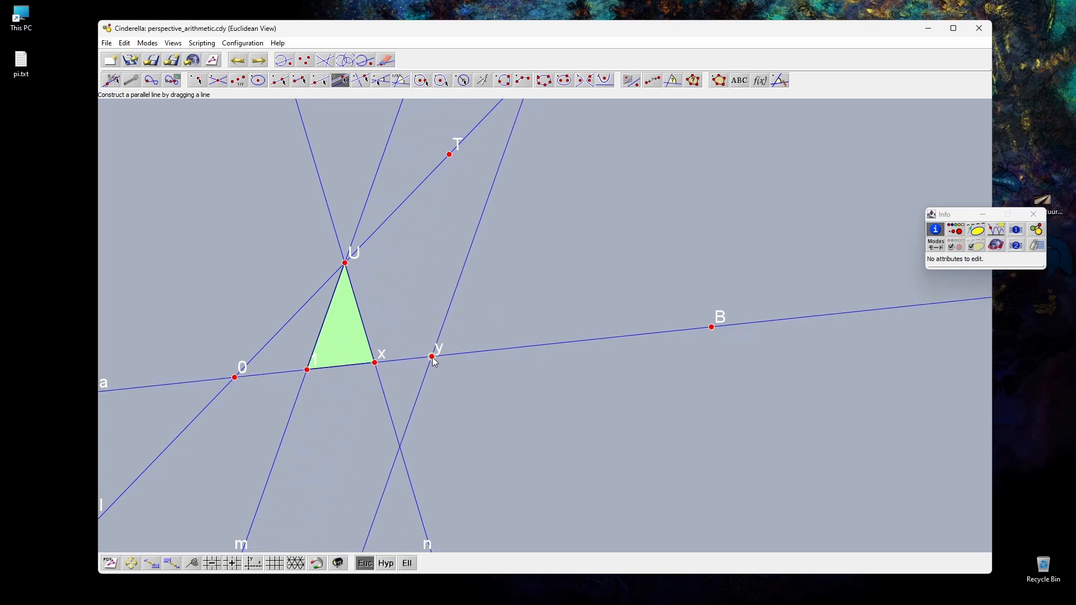
{"action": "left_click", "coordinate": [111, 80]}
{"action": "left_click", "coordinate": [301, 174]}
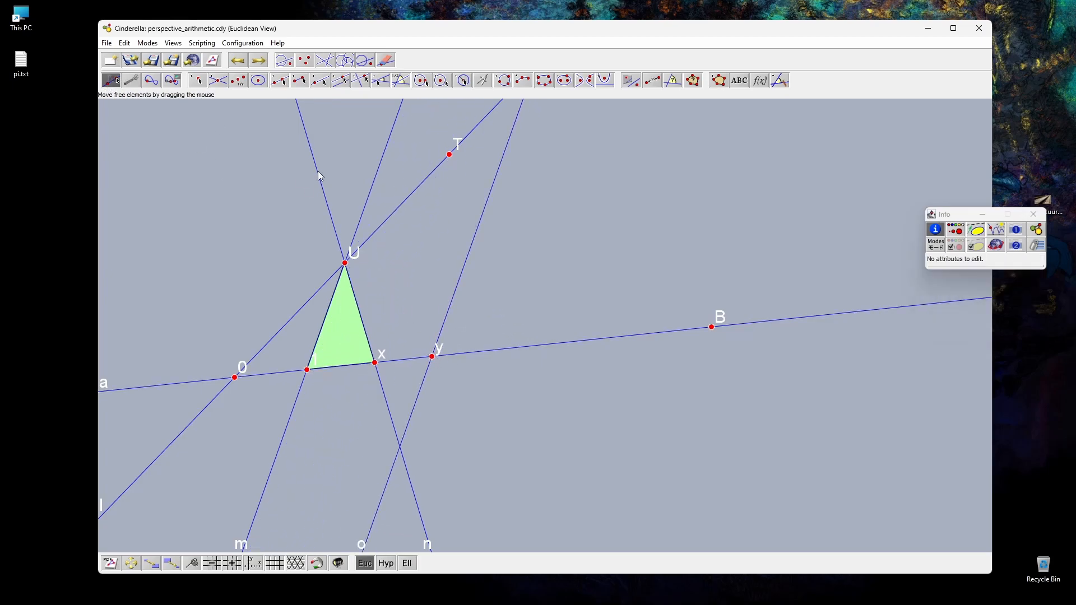
Step: Rearrange the construction by moving T, x, 1, 0 and B so the triangle sits on a nearly level lower line
{"action": "left_click_drag", "start_coordinate": [452, 160], "coordinate": [480, 239]}
{"action": "left_click_drag", "start_coordinate": [375, 363], "coordinate": [387, 363]}
{"action": "left_click_drag", "start_coordinate": [307, 370], "coordinate": [340, 372]}
{"action": "left_click_drag", "start_coordinate": [233, 377], "coordinate": [225, 437]}
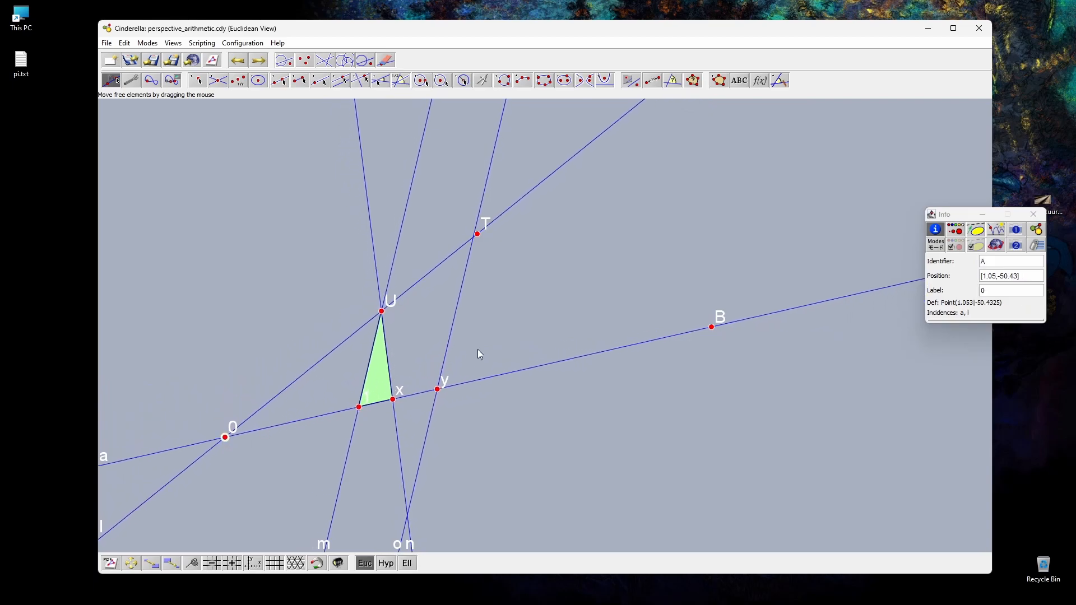
{"action": "left_click_drag", "start_coordinate": [713, 329], "coordinate": [735, 404]}
{"action": "left_click_drag", "start_coordinate": [360, 430], "coordinate": [343, 430]}
{"action": "left_click", "coordinate": [493, 285]}
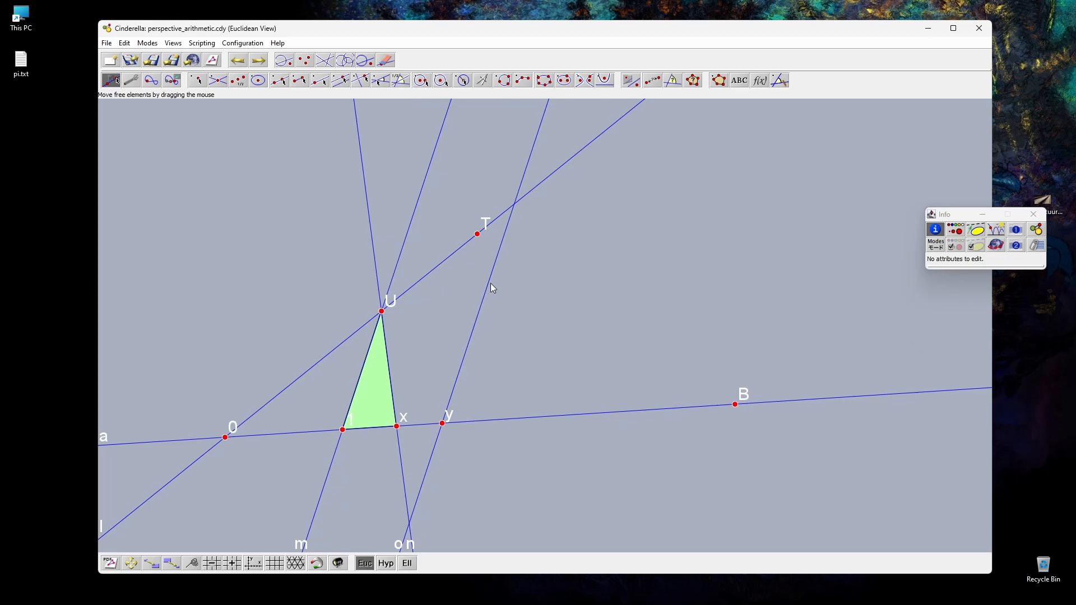
Step: Construct a parallel to line Ux through the intersection of the slanted line 0T and the parallel through y
{"action": "left_click", "coordinate": [488, 285]}
{"action": "left_click", "coordinate": [409, 230], "text": "shift"}
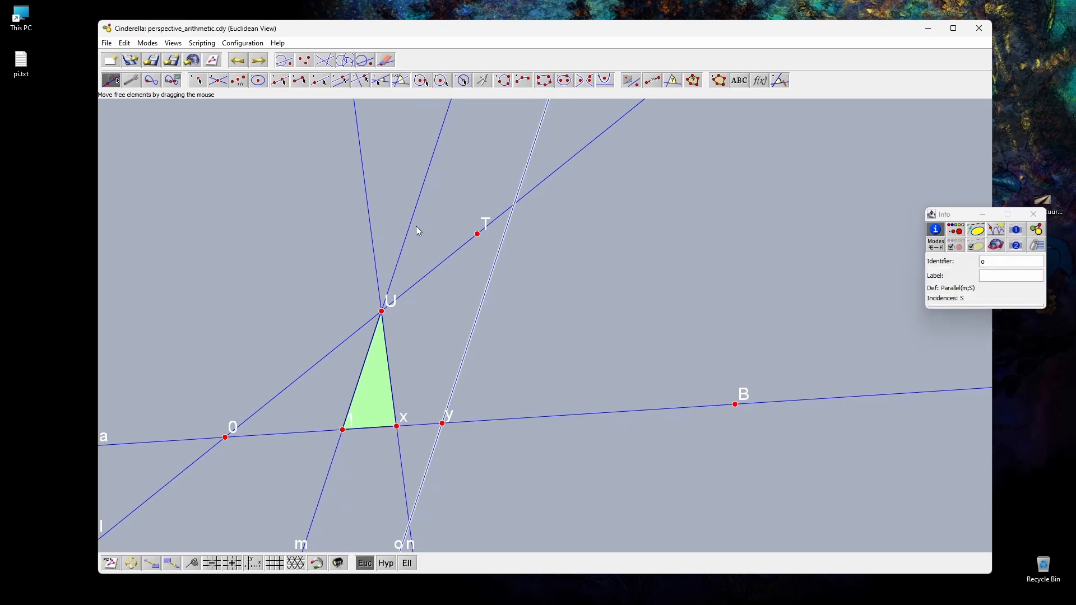
{"action": "left_click", "coordinate": [344, 88]}
{"action": "left_click_drag", "start_coordinate": [393, 392], "coordinate": [515, 204]}
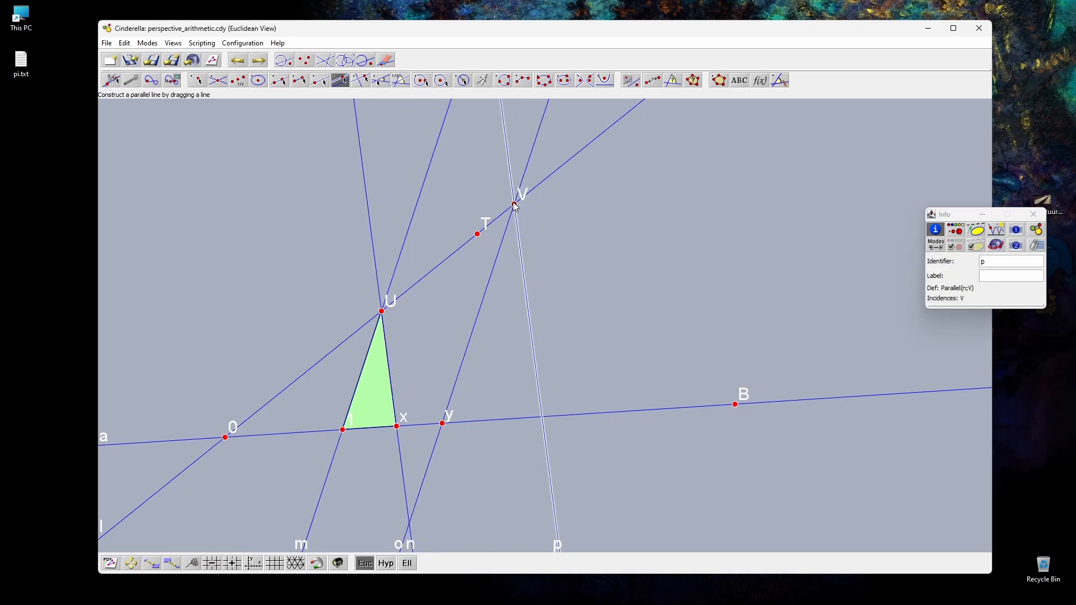
Step: Mark the intersection of the new parallel with the base line and label it $x\cdot y$
{"action": "left_click", "coordinate": [196, 80]}
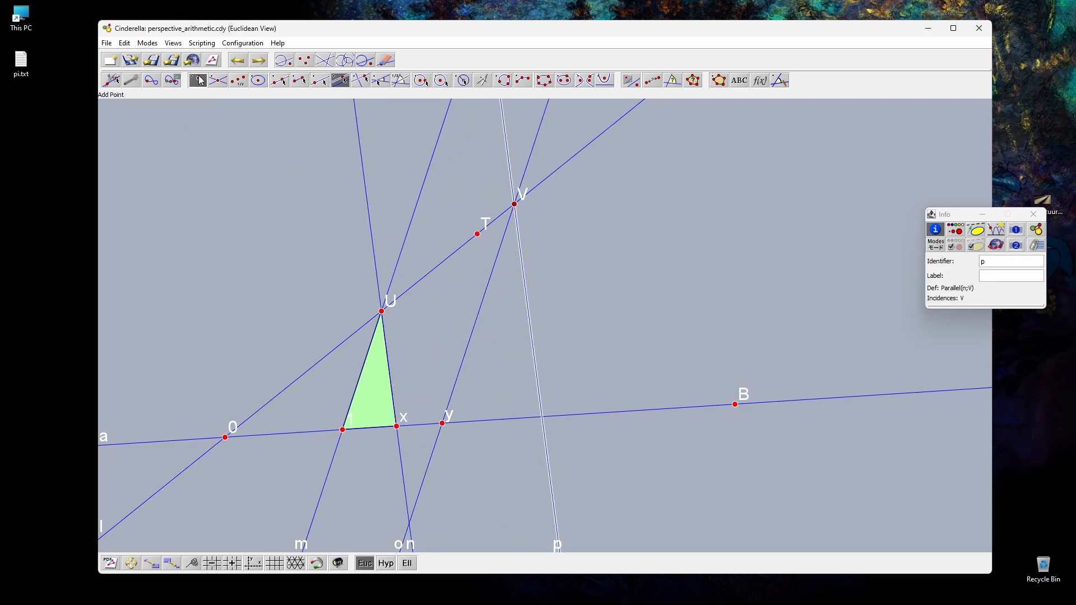
{"action": "left_click", "coordinate": [543, 417]}
{"action": "left_click", "coordinate": [975, 276]}
{"action": "type", "text": "$$"}
{"action": "key", "text": "Left"}
{"action": "type", "text": "x\\cdot y"}
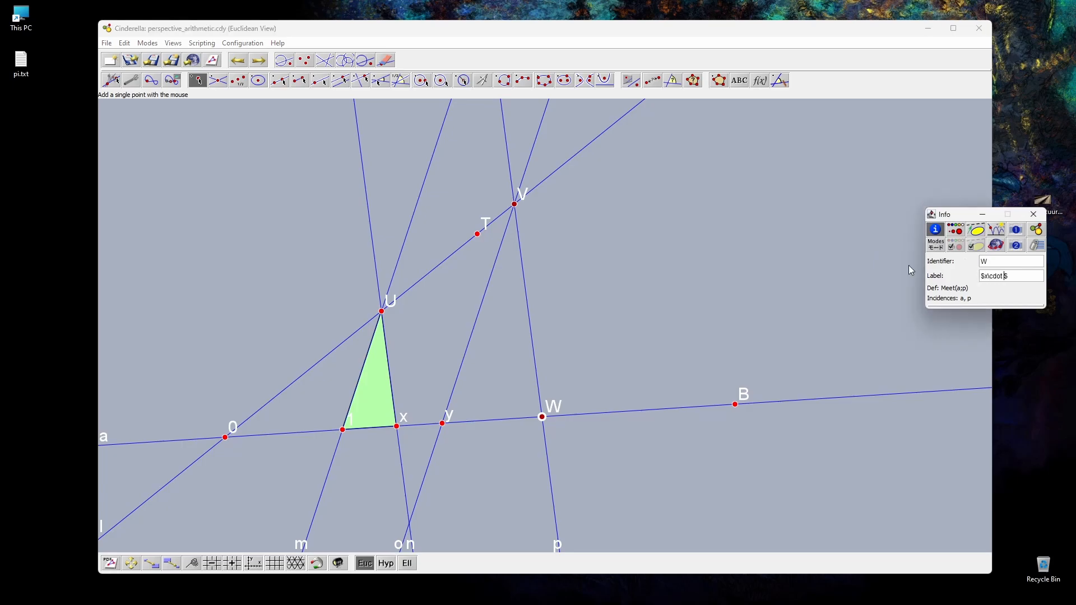
Step: Fill the triangle through V, y and x·y with a polygon
{"action": "left_click", "coordinate": [719, 80]}
{"action": "left_click", "coordinate": [515, 204]}
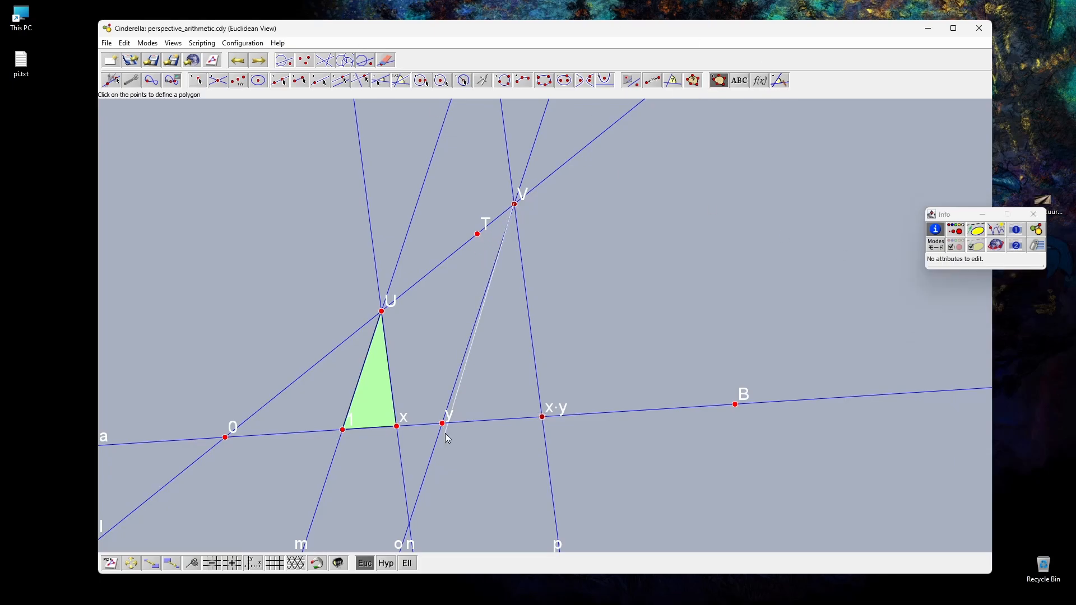
{"action": "left_click", "coordinate": [443, 424]}
{"action": "left_click", "coordinate": [542, 417]}
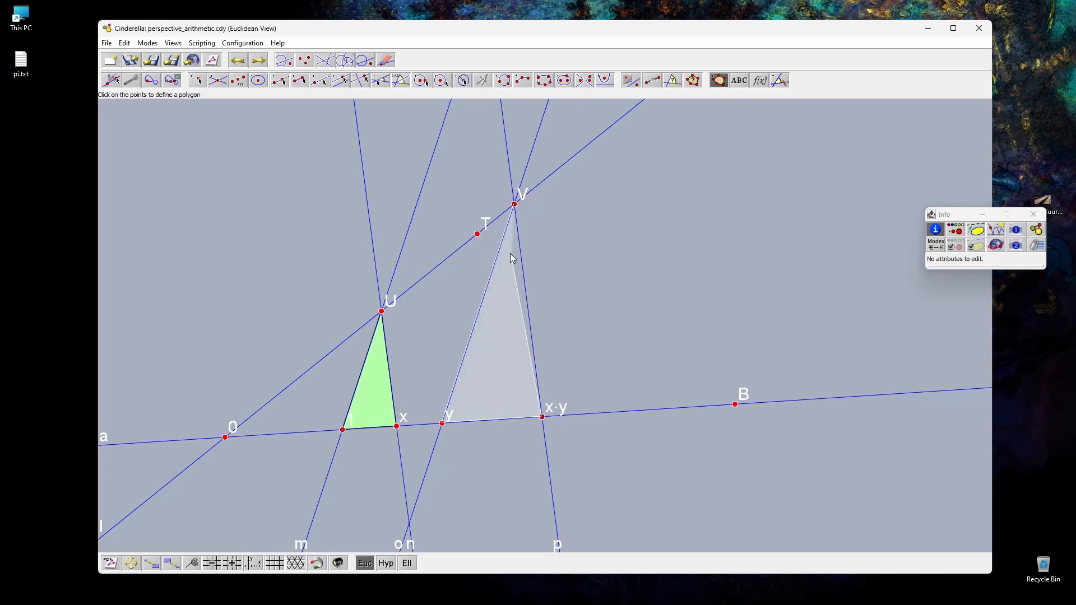
{"action": "left_click", "coordinate": [515, 206]}
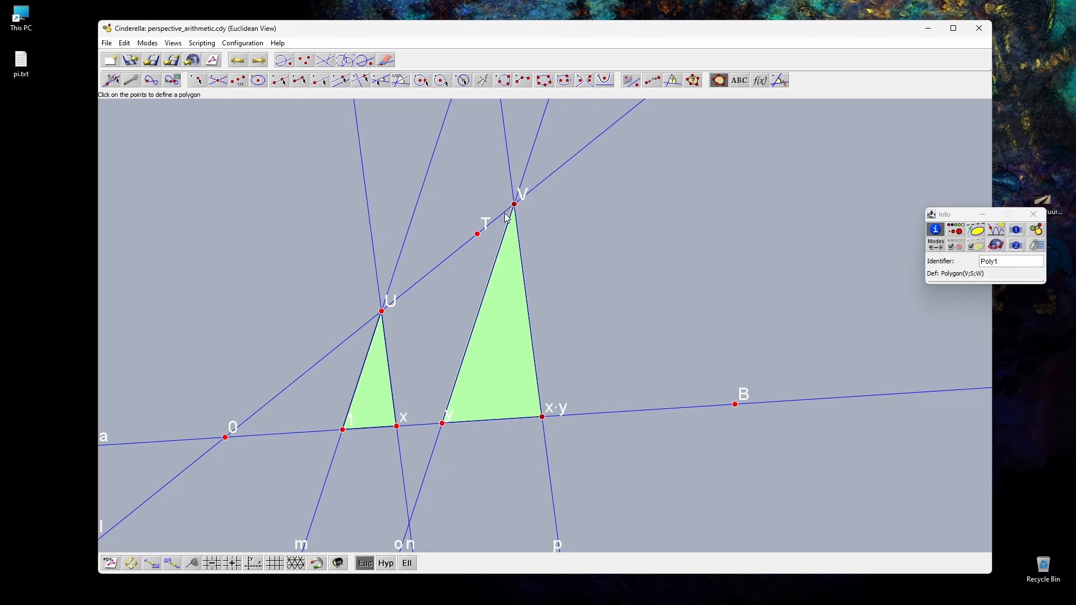
Step: Select the whole multiplication construction on the empty canvas and delete it
{"action": "left_click", "coordinate": [113, 82]}
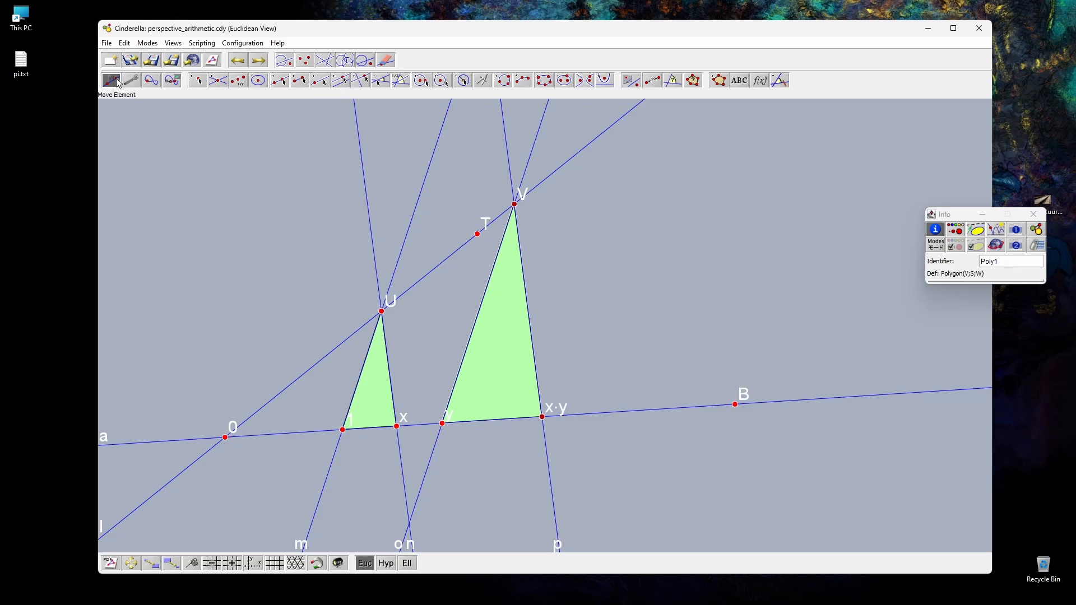
{"action": "left_click_drag", "start_coordinate": [185, 150], "coordinate": [847, 497]}
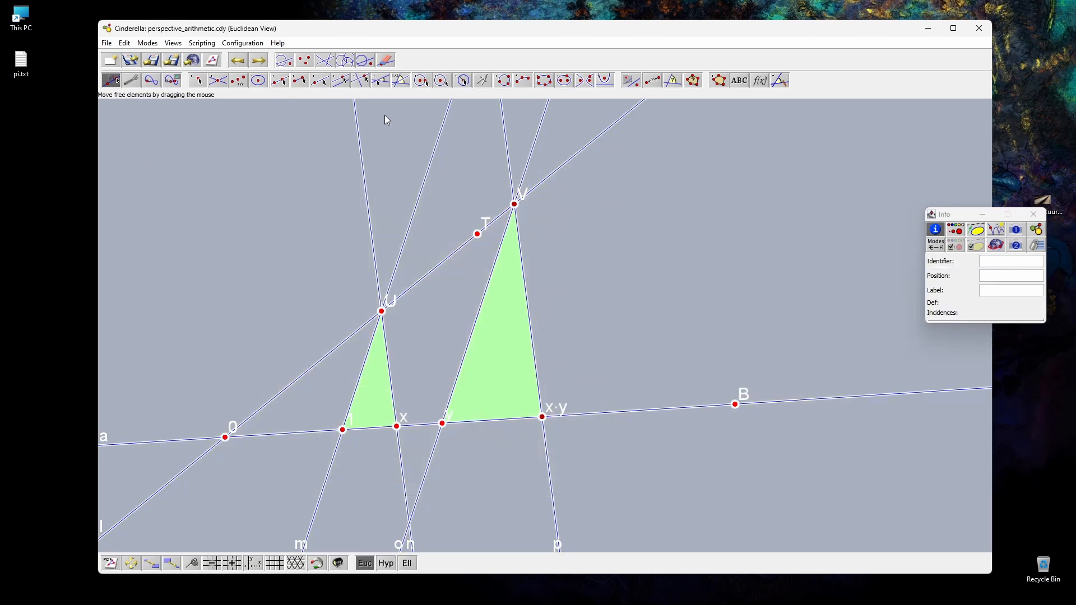
{"action": "left_click", "coordinate": [387, 59]}
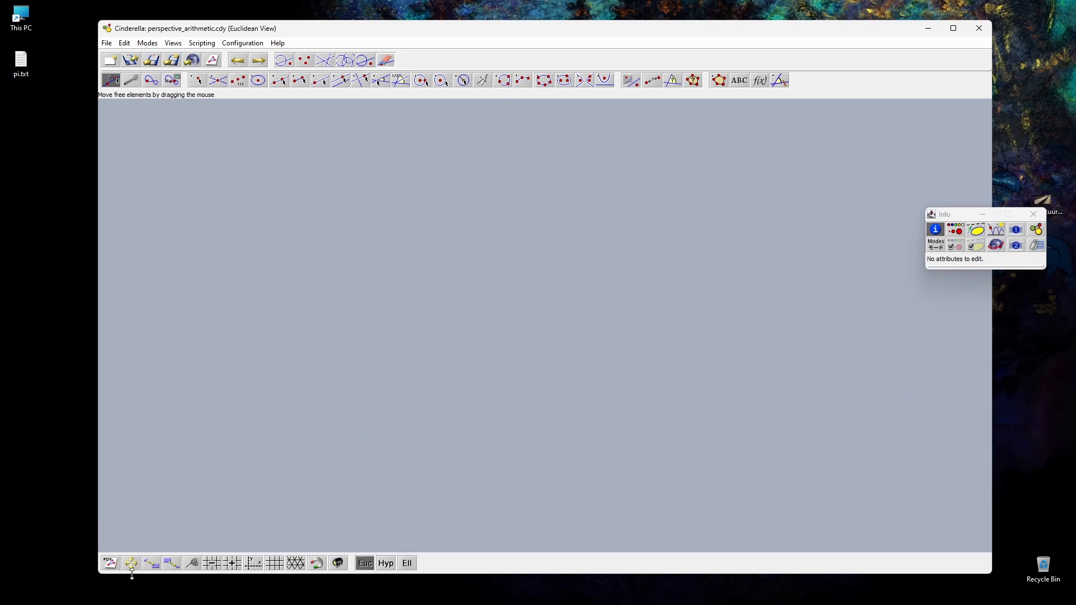
Step: Add a point on the photo's rail line at the first bolt after 0 and label it 1
{"action": "left_click", "coordinate": [191, 564]}
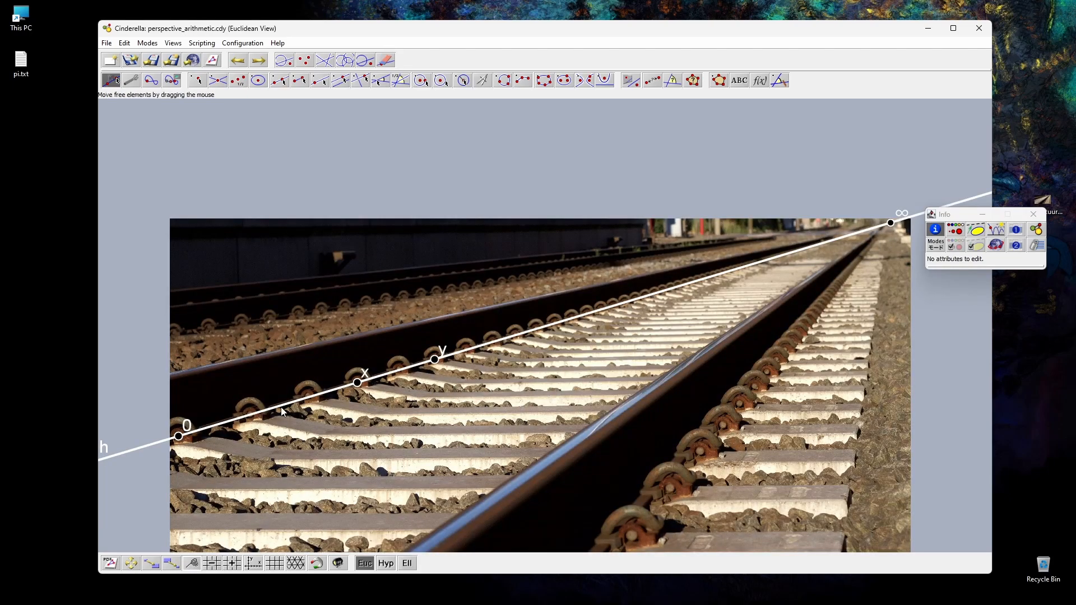
{"action": "left_click", "coordinate": [197, 80]}
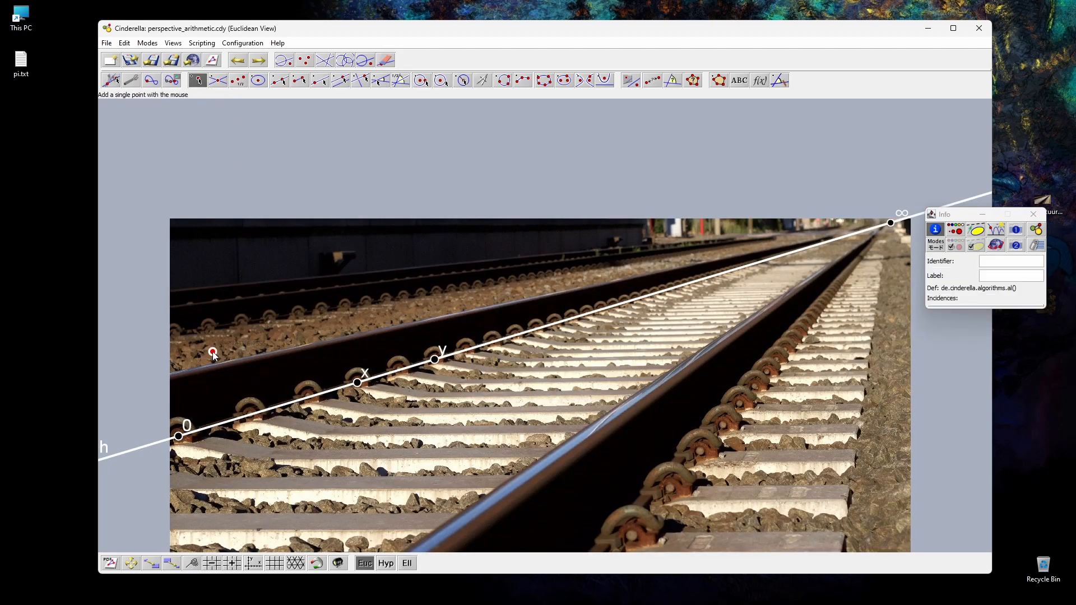
{"action": "left_click", "coordinate": [249, 415]}
{"action": "left_click", "coordinate": [991, 291]}
{"action": "type", "text": "1"}
{"action": "key", "text": "Return"}
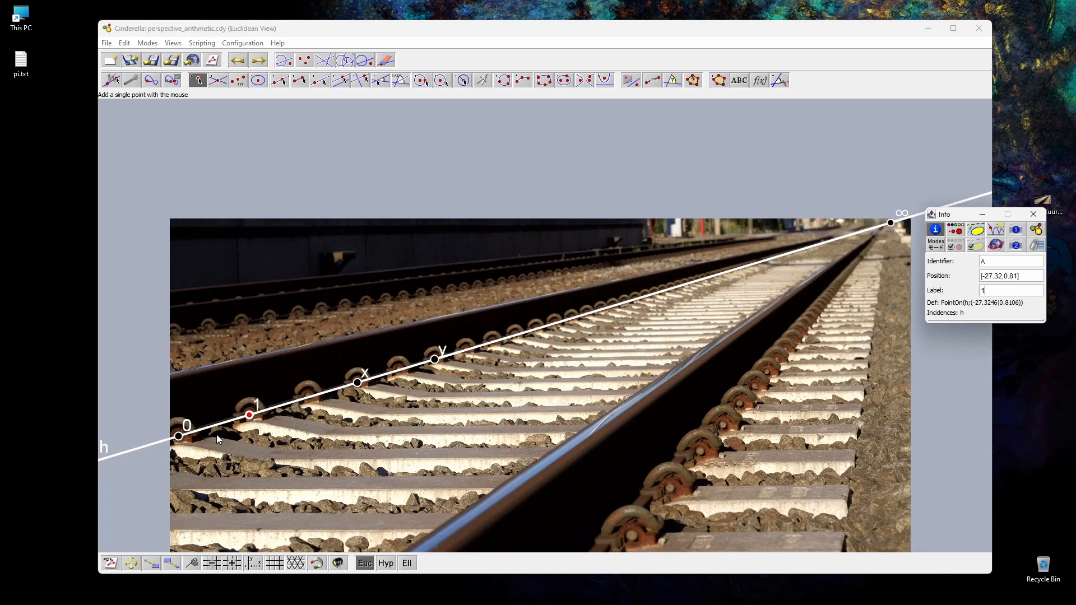
Step: Colour point 1 black and shift it slightly along the rail line onto the bolt's centre
{"action": "scroll", "coordinate": [257, 405], "scroll_direction": "up", "scroll_amount": 5}
{"action": "scroll", "coordinate": [244, 422], "scroll_direction": "up", "scroll_amount": 3}
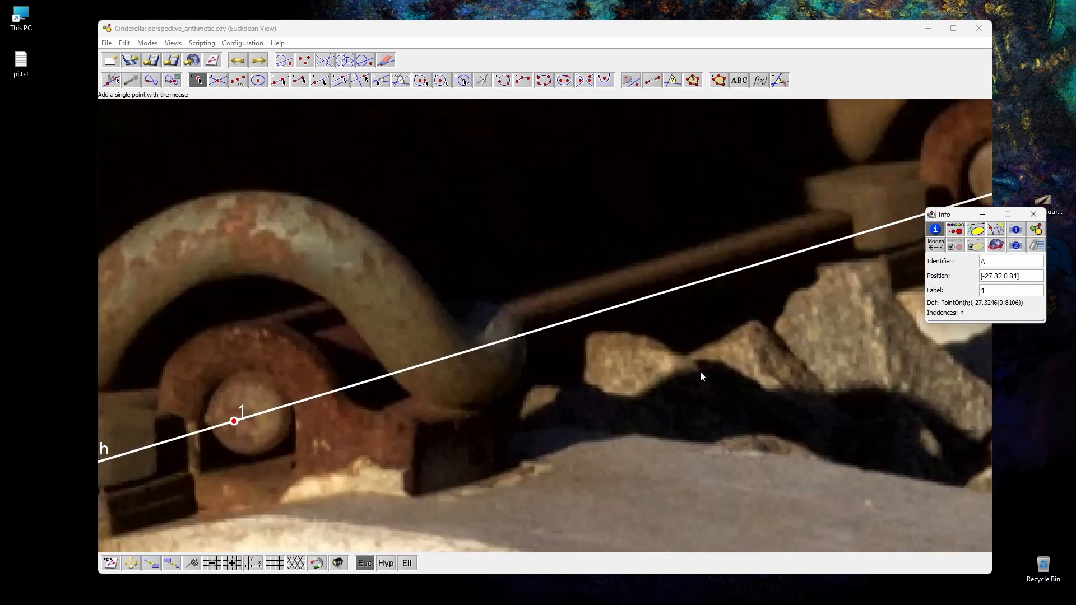
{"action": "left_click", "coordinate": [957, 232]}
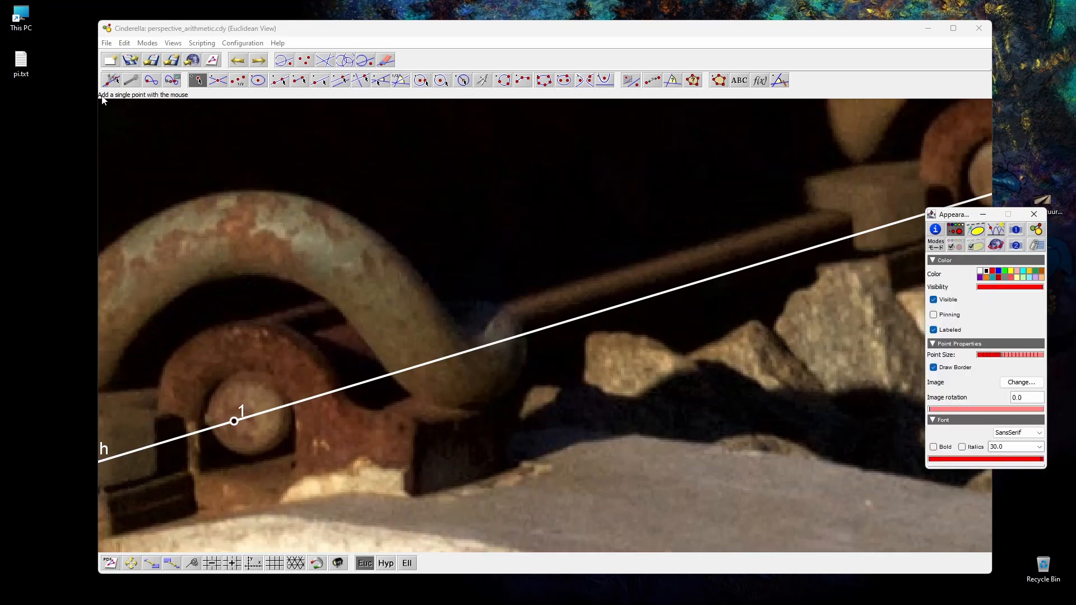
{"action": "left_click", "coordinate": [111, 82]}
{"action": "left_click_drag", "start_coordinate": [234, 425], "coordinate": [247, 422]}
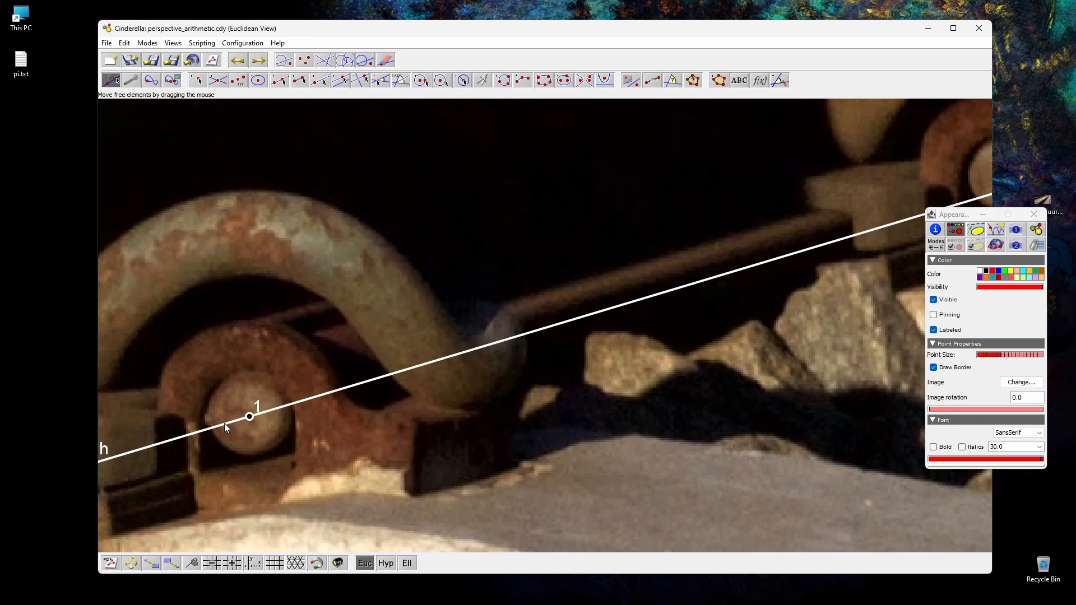
{"action": "scroll", "coordinate": [378, 385], "scroll_direction": "up", "scroll_amount": 2}
{"action": "scroll", "coordinate": [654, 415], "scroll_direction": "down", "scroll_amount": 8}
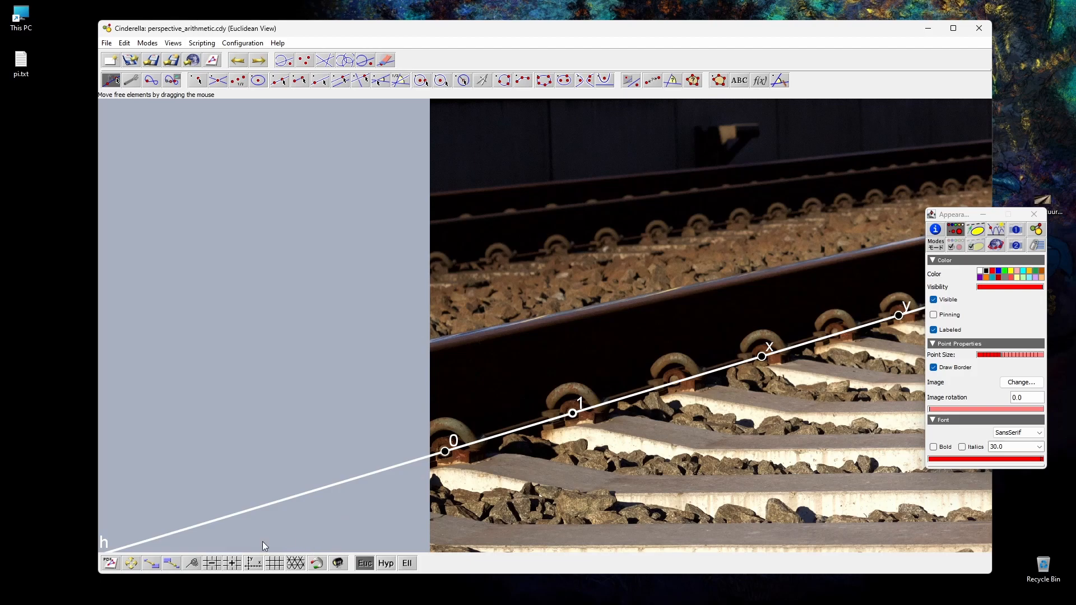
{"action": "left_click", "coordinate": [187, 564]}
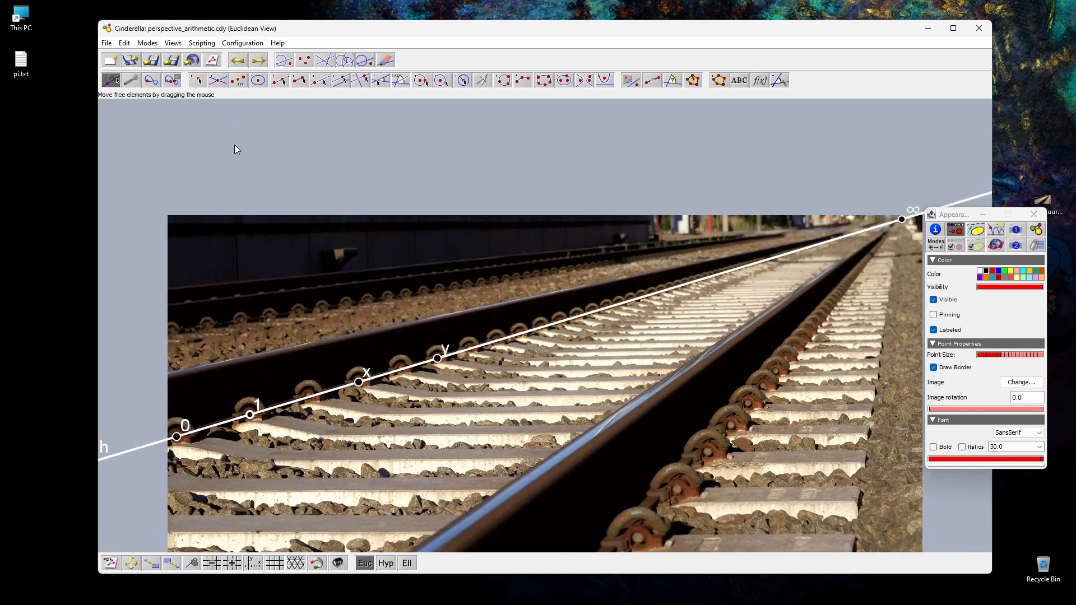
Step: Try a line from 0 to a new point above the photo, and undo it
{"action": "left_click", "coordinate": [280, 80]}
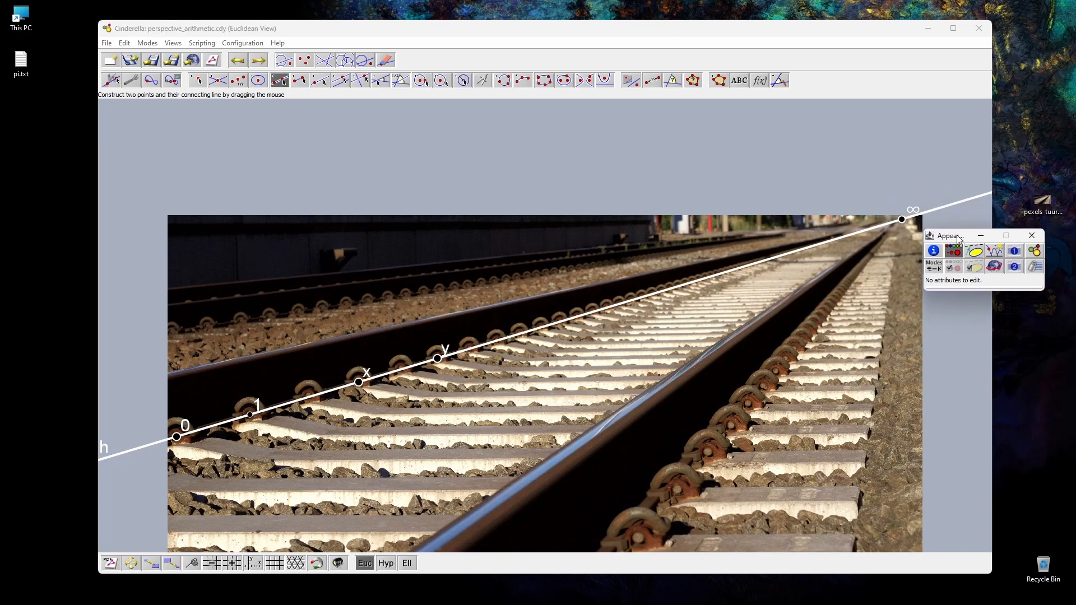
{"action": "left_click", "coordinate": [1033, 215]}
{"action": "left_click_drag", "start_coordinate": [176, 437], "coordinate": [424, 151]}
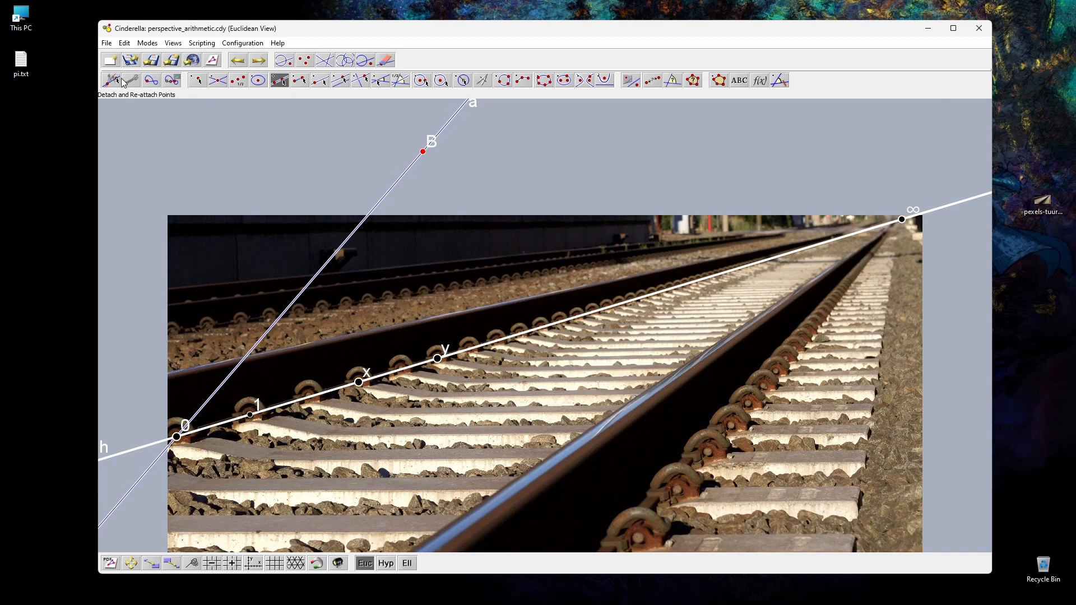
{"action": "left_click", "coordinate": [111, 80]}
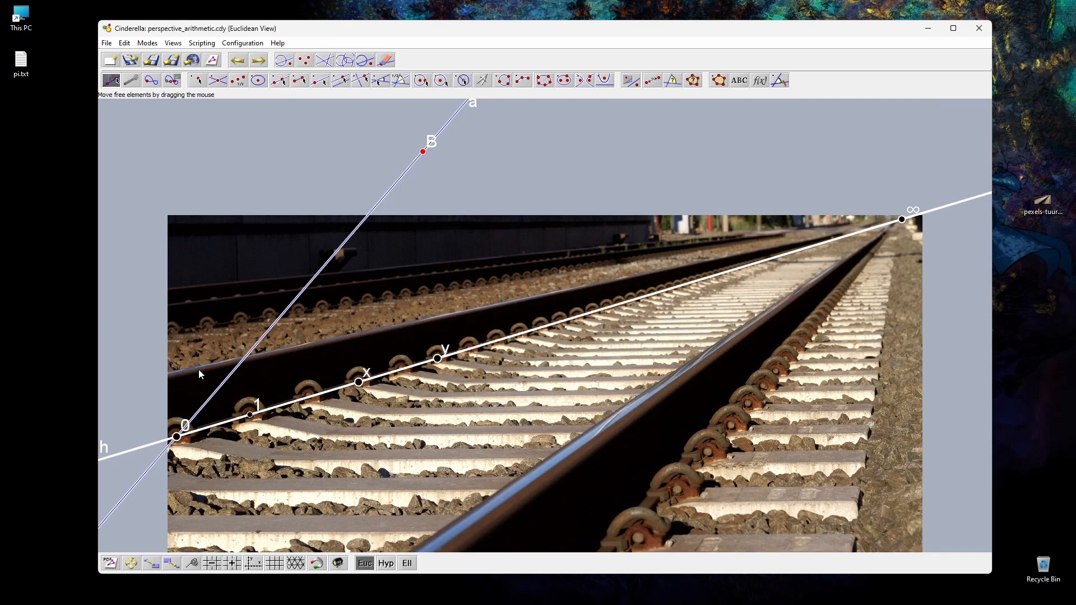
{"action": "right_click", "coordinate": [250, 416]}
{"action": "left_click", "coordinate": [280, 387]}
{"action": "key", "text": "ctrl+z"}
Step: Turn on pinning for point 1 on the rail line
{"action": "left_click", "coordinate": [251, 416]}
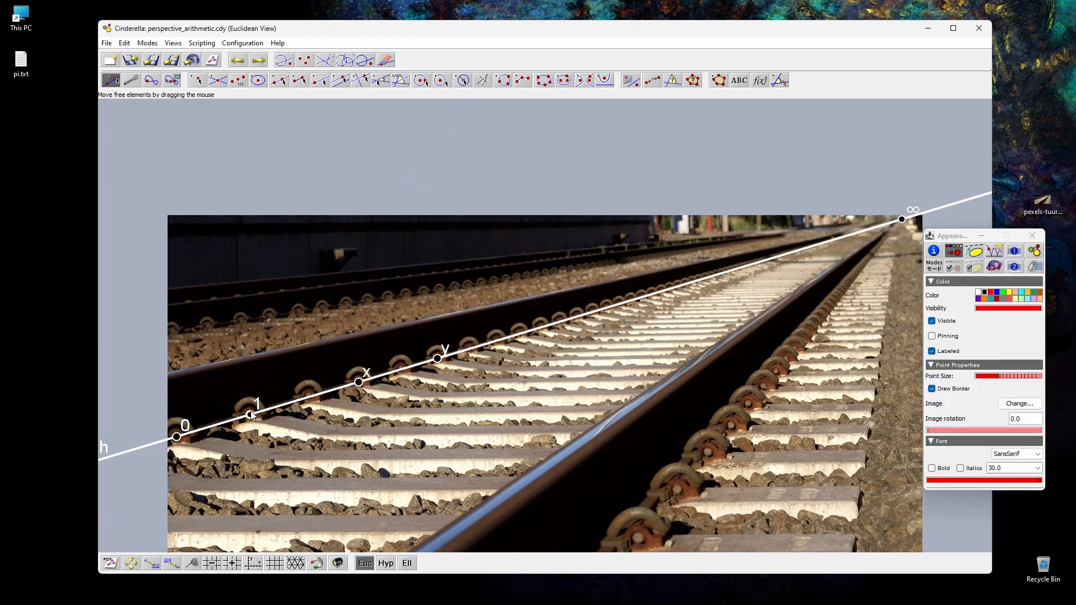
{"action": "left_click", "coordinate": [935, 336]}
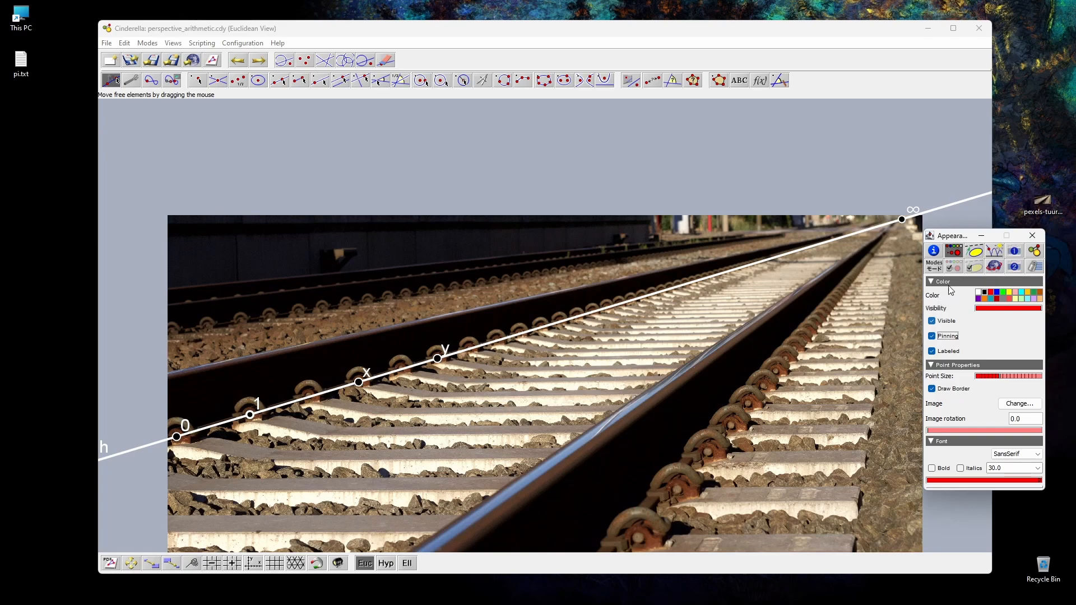
Step: Draw a line from 0 to a new point above the photo, and connect 1 and x to one common point on it
{"action": "left_click_drag", "start_coordinate": [999, 379], "coordinate": [1009, 381]}
{"action": "left_click", "coordinate": [1040, 236]}
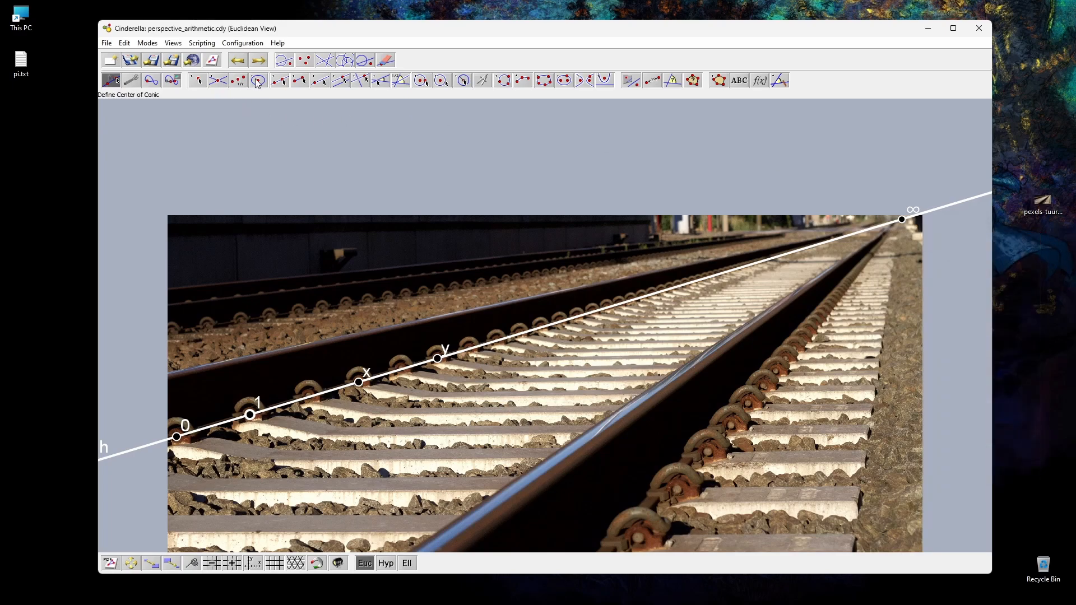
{"action": "left_click", "coordinate": [280, 81]}
{"action": "left_click_drag", "start_coordinate": [177, 437], "coordinate": [418, 138]}
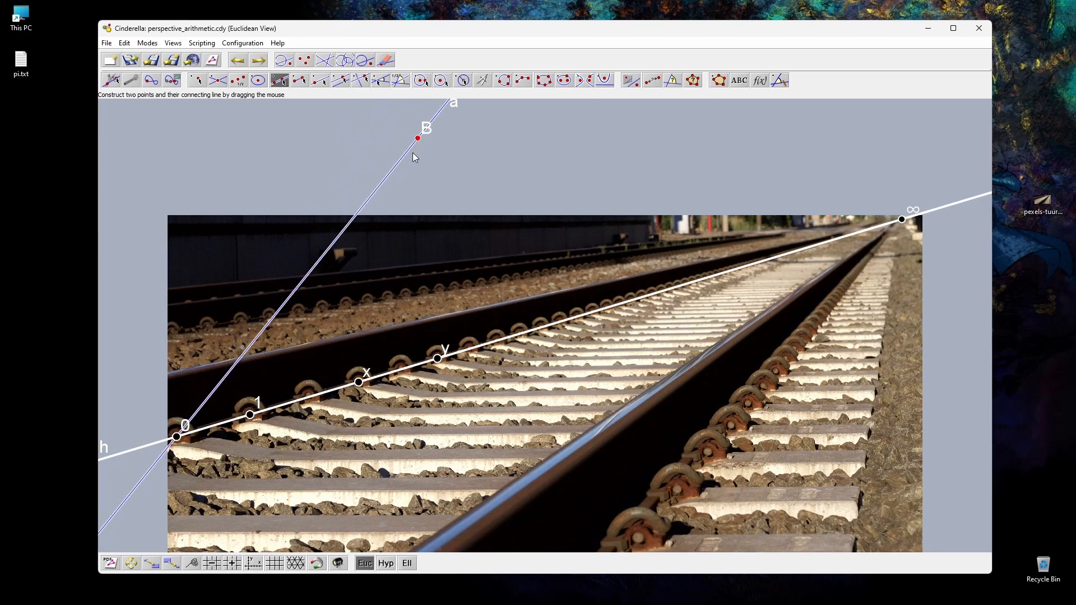
{"action": "left_click_drag", "start_coordinate": [250, 415], "coordinate": [294, 291]}
{"action": "left_click_drag", "start_coordinate": [294, 291], "coordinate": [359, 383]}
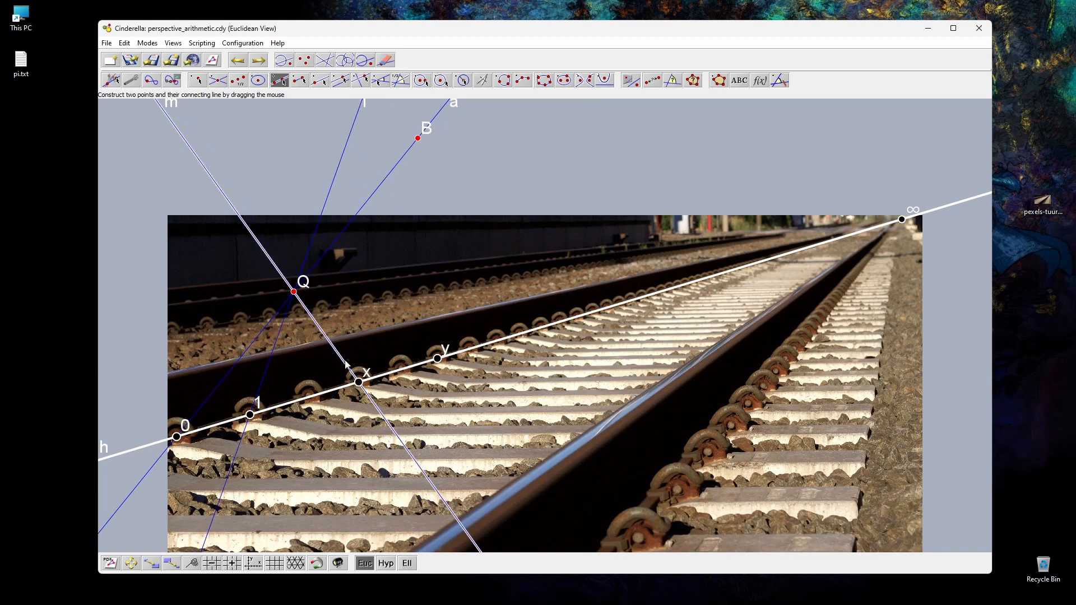
Step: Enlarge the new lines and their common point Q, and colour the point blue
{"action": "left_click", "coordinate": [115, 78]}
{"action": "left_click_drag", "start_coordinate": [160, 167], "coordinate": [320, 337]}
{"action": "key", "text": "ctrl+i"}
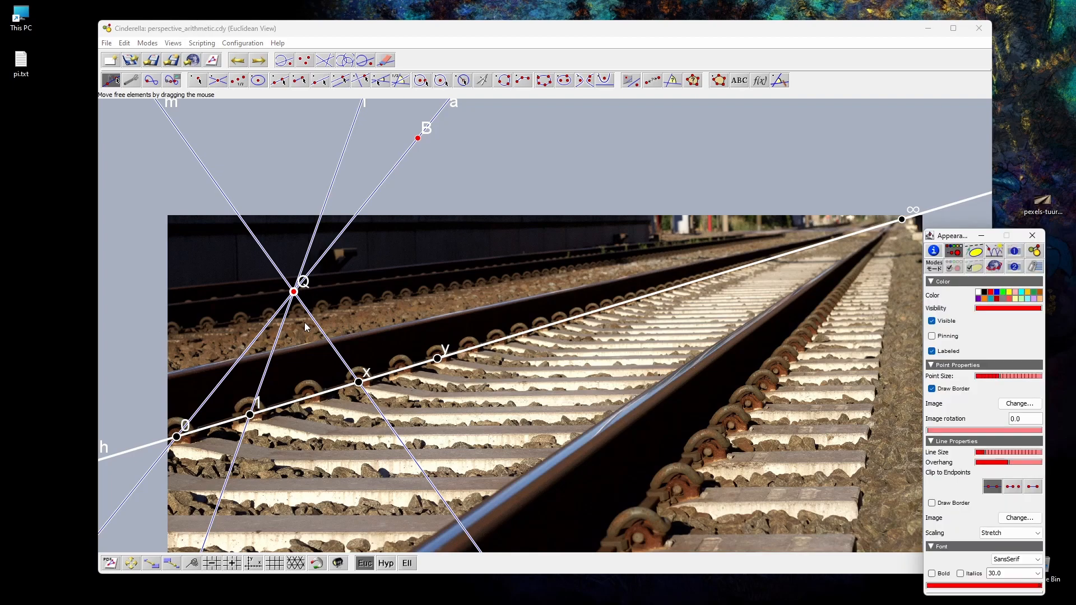
{"action": "left_click", "coordinate": [959, 268]}
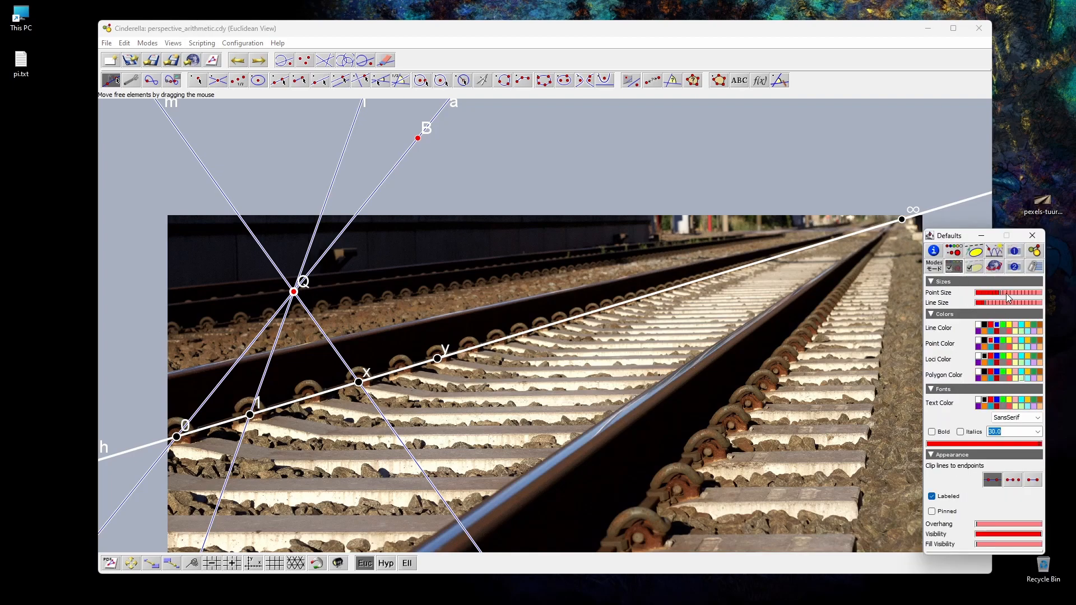
{"action": "left_click", "coordinate": [1008, 295]}
{"action": "left_click", "coordinate": [994, 303]}
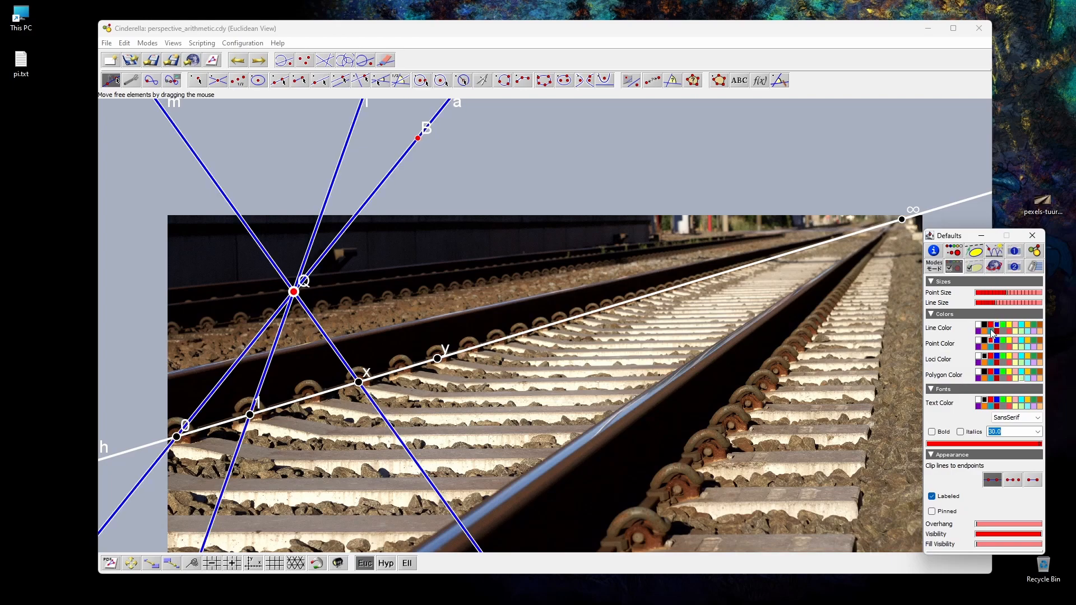
{"action": "left_click", "coordinate": [997, 342]}
{"action": "left_click", "coordinate": [341, 139]}
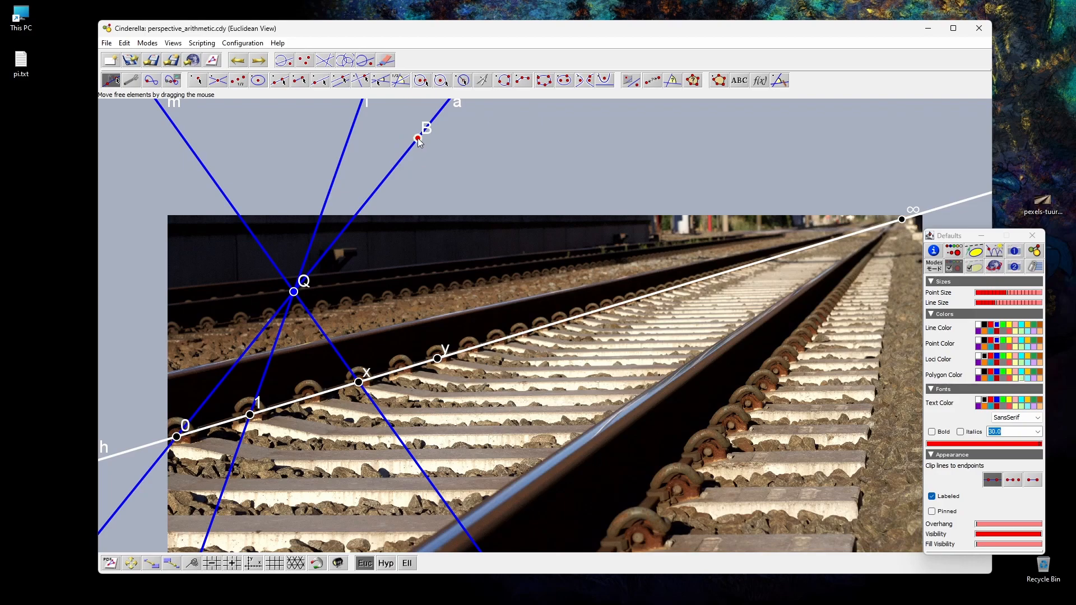
Step: Shift point B above the photo slightly along, away from point Q, and colour it blue
{"action": "left_click_drag", "start_coordinate": [419, 140], "coordinate": [466, 143]}
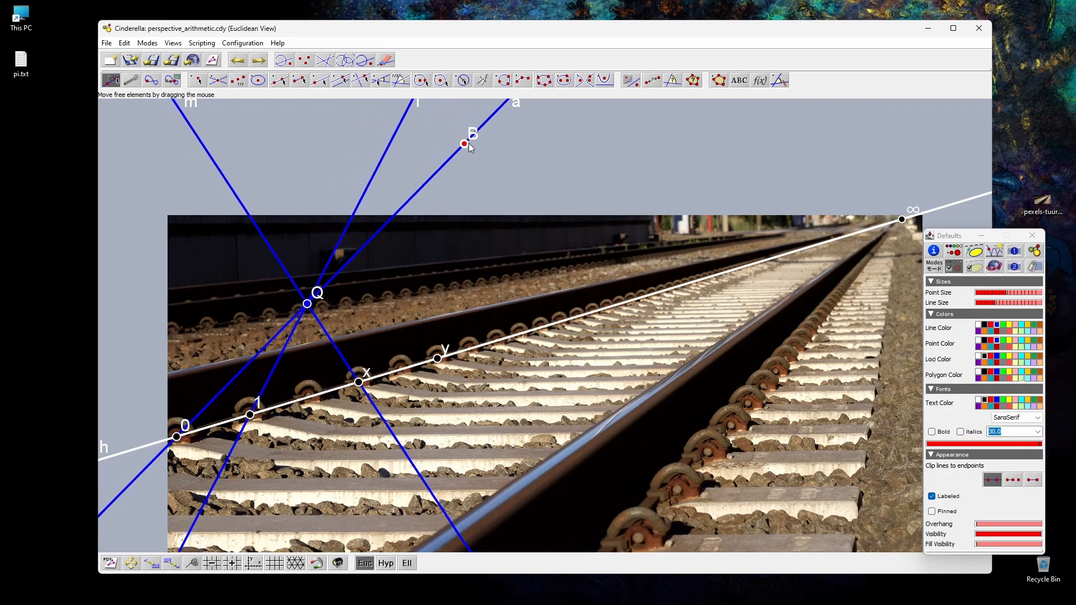
{"action": "left_click", "coordinate": [955, 250]}
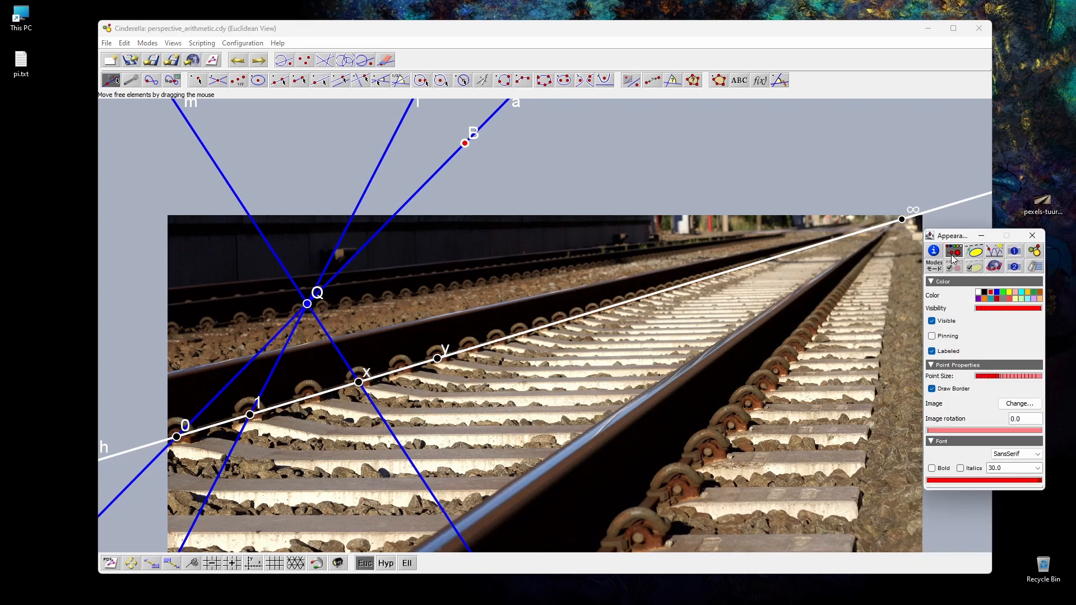
{"action": "left_click", "coordinate": [998, 293]}
{"action": "left_click", "coordinate": [609, 213]}
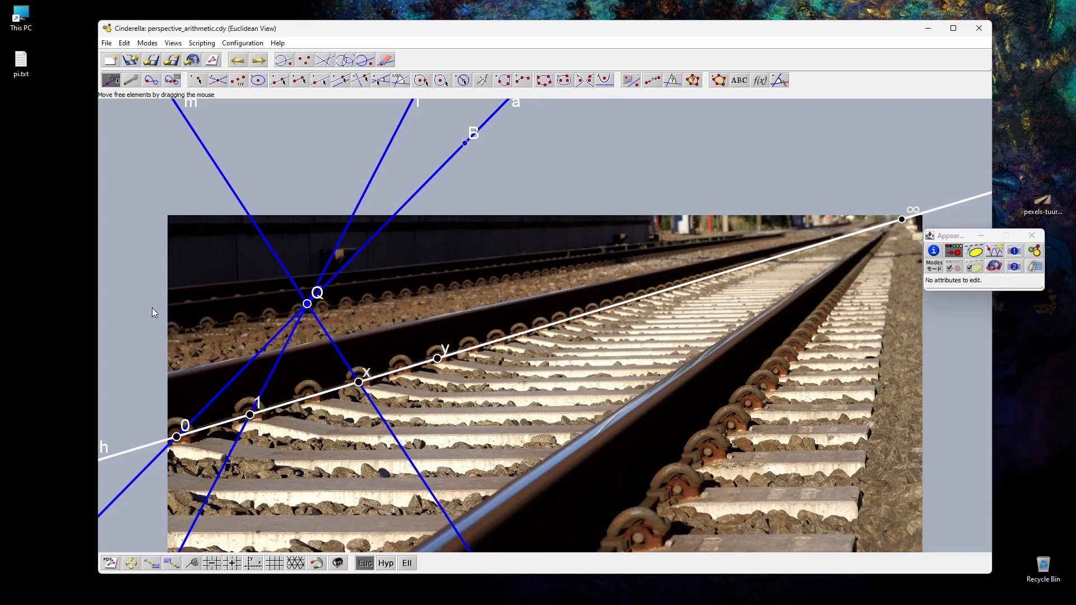
Step: Draw a filled triangle polygon through Q, 1 and x
{"action": "left_click", "coordinate": [719, 81]}
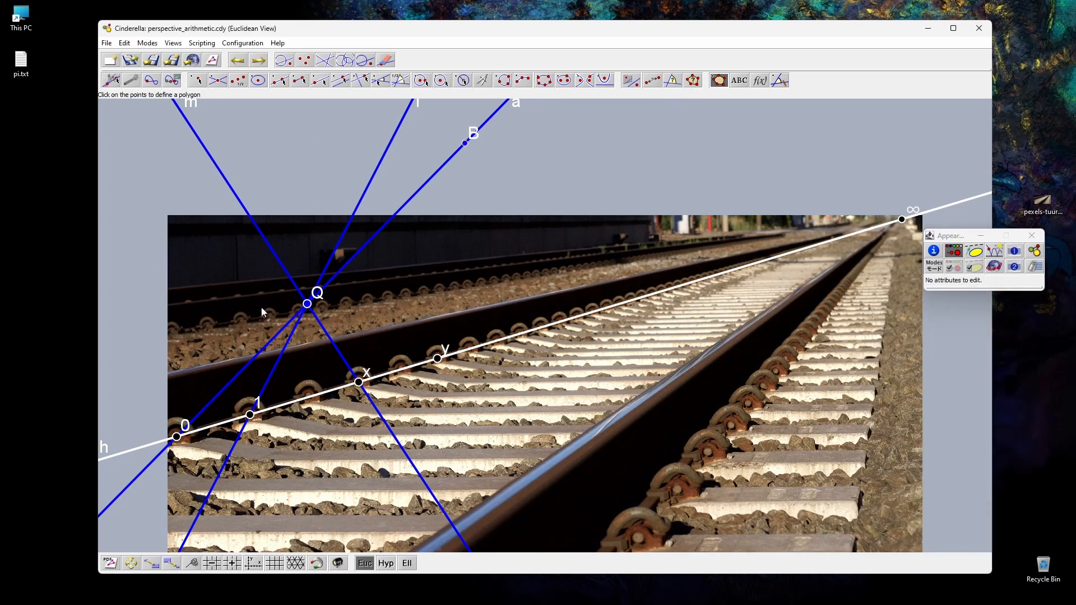
{"action": "left_click", "coordinate": [307, 304]}
{"action": "left_click", "coordinate": [250, 414]}
{"action": "left_click", "coordinate": [359, 382]}
{"action": "left_click", "coordinate": [306, 304]}
{"action": "left_click", "coordinate": [305, 304]}
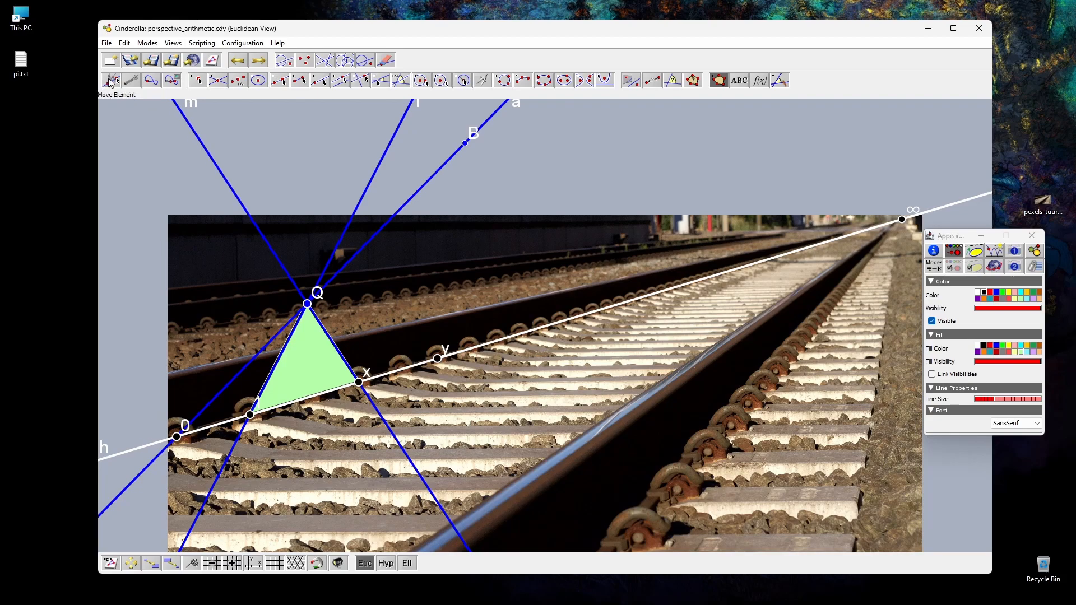
Step: Draw a line from ∞ to the extended Q–x line, connect its crossing with line 1–Q to y, and join R to T
{"action": "left_click", "coordinate": [282, 81]}
{"action": "left_click_drag", "start_coordinate": [893, 214], "coordinate": [228, 188]}
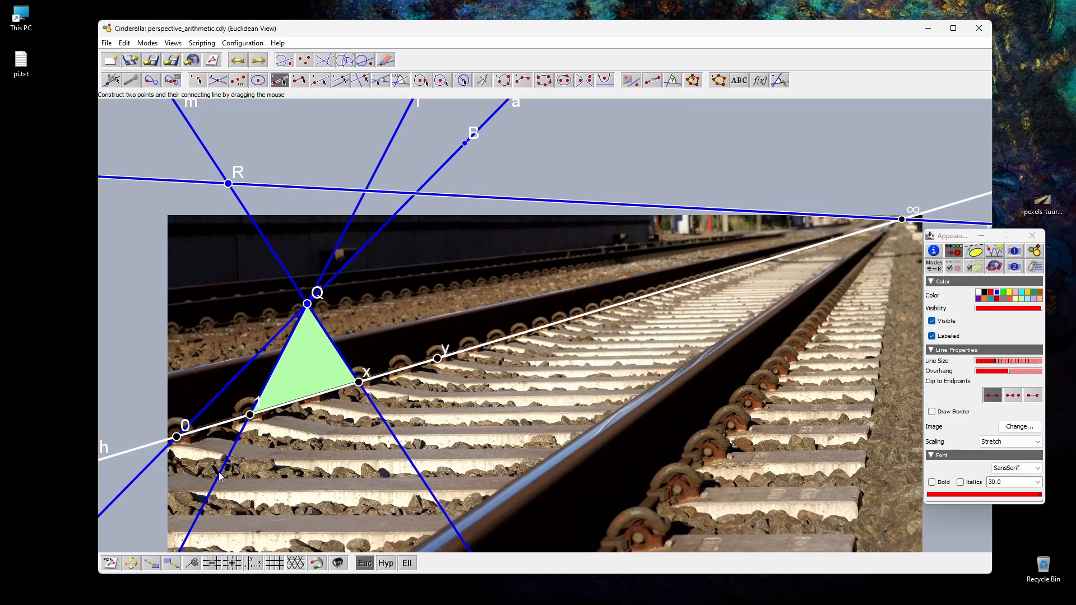
{"action": "left_click_drag", "start_coordinate": [366, 190], "coordinate": [437, 359]}
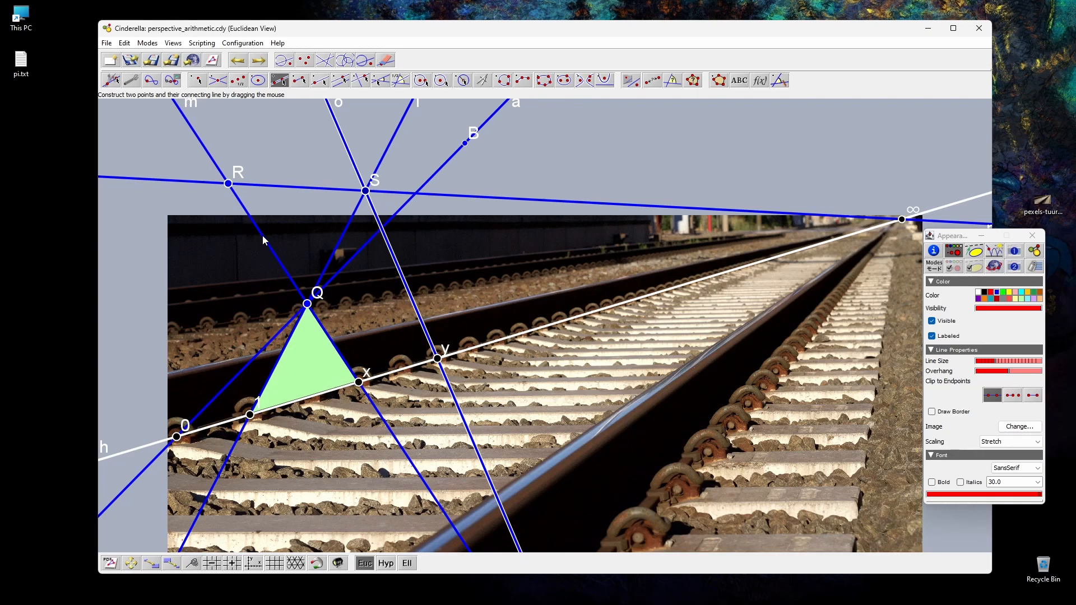
{"action": "left_click_drag", "start_coordinate": [229, 184], "coordinate": [382, 228]}
Step: Add a point where line R–T meets the rail line and label it x·y
{"action": "left_click", "coordinate": [197, 80]}
{"action": "left_click", "coordinate": [631, 301]}
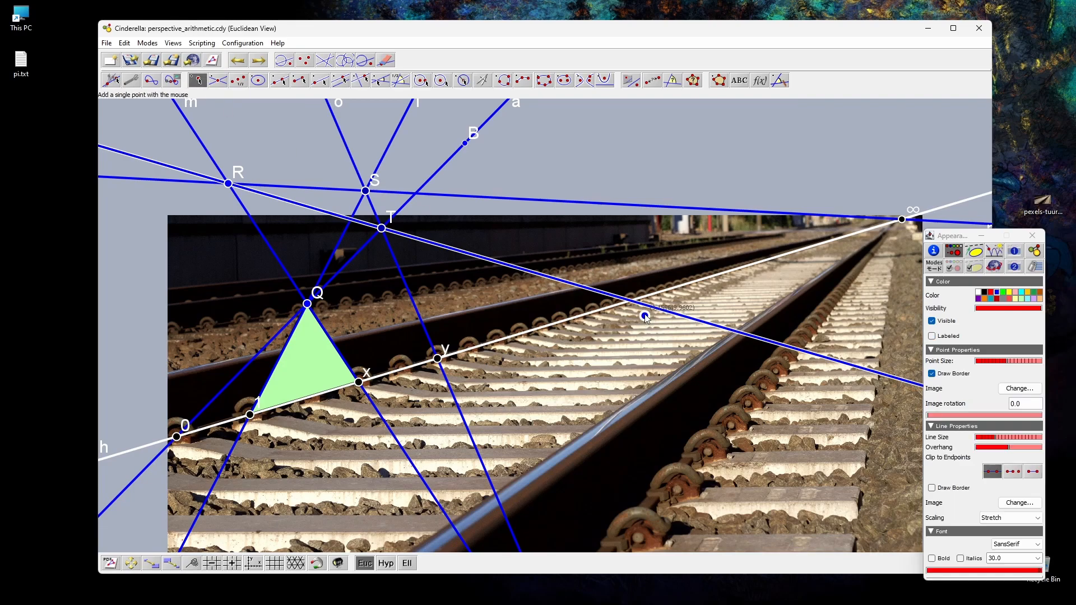
{"action": "left_click", "coordinate": [934, 251]}
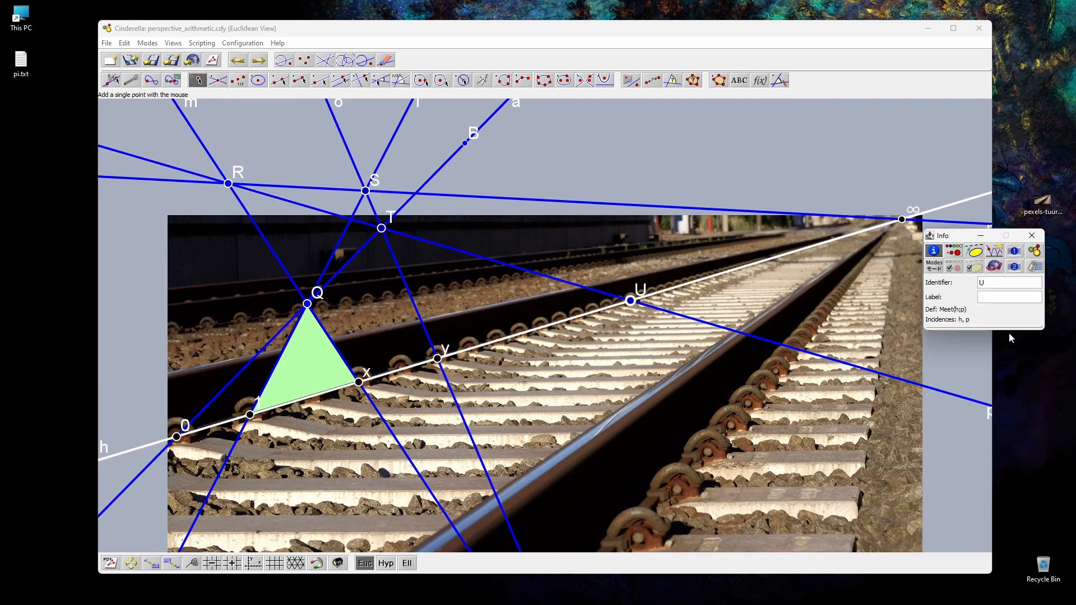
{"action": "left_click", "coordinate": [989, 300]}
{"action": "type", "text": "$$x"}
{"action": "type", "text": "y"}
{"action": "left_click", "coordinate": [111, 80]}
Step: Draw a filled triangle polygon through y, x·y and T
{"action": "left_click", "coordinate": [719, 80]}
{"action": "left_click", "coordinate": [438, 358]}
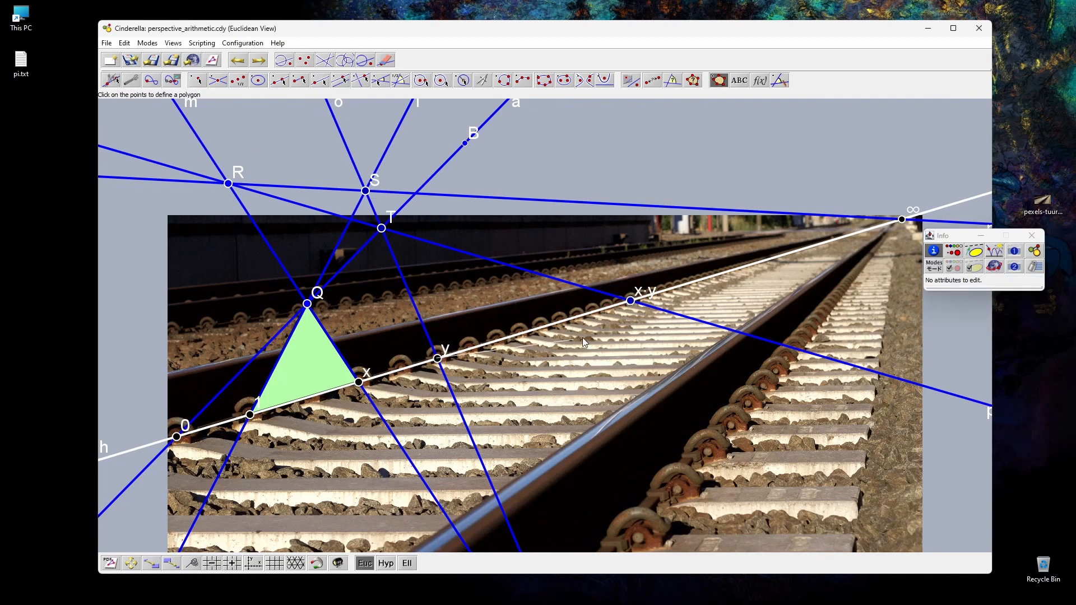
{"action": "left_click", "coordinate": [631, 301]}
{"action": "left_click", "coordinate": [381, 228]}
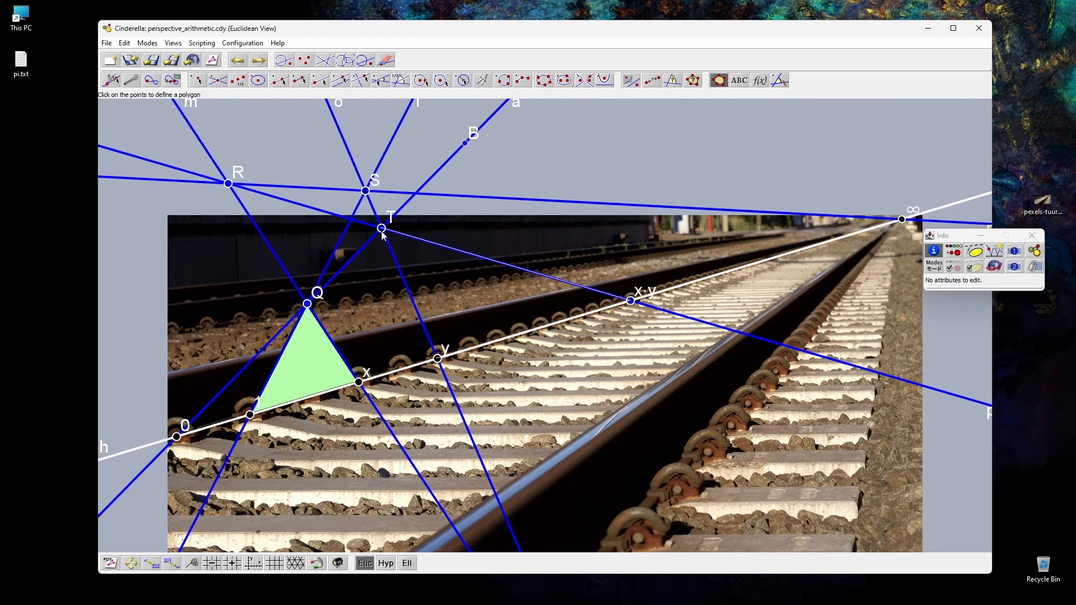
{"action": "left_click", "coordinate": [438, 359]}
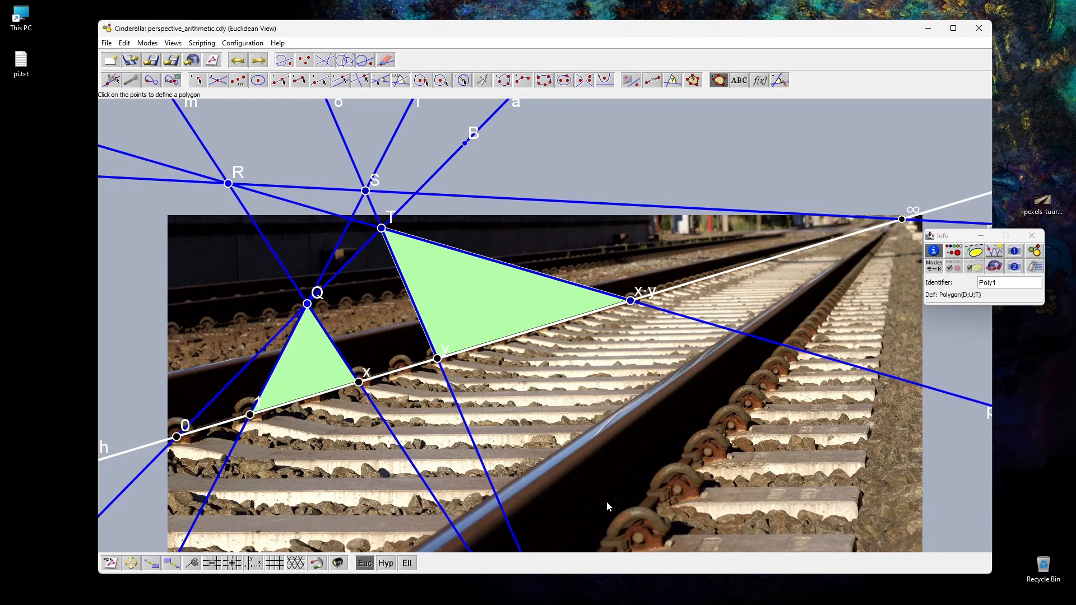
Step: Delete both green triangles from the construction
{"action": "left_click", "coordinate": [113, 84]}
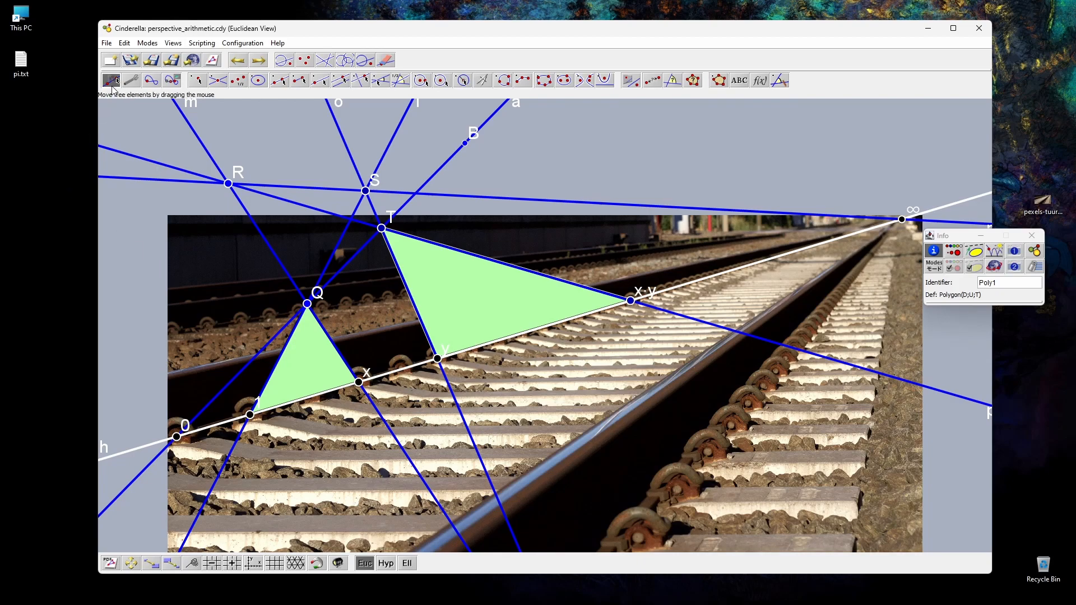
{"action": "left_click", "coordinate": [311, 362]}
{"action": "left_click", "coordinate": [453, 311], "text": "shift"}
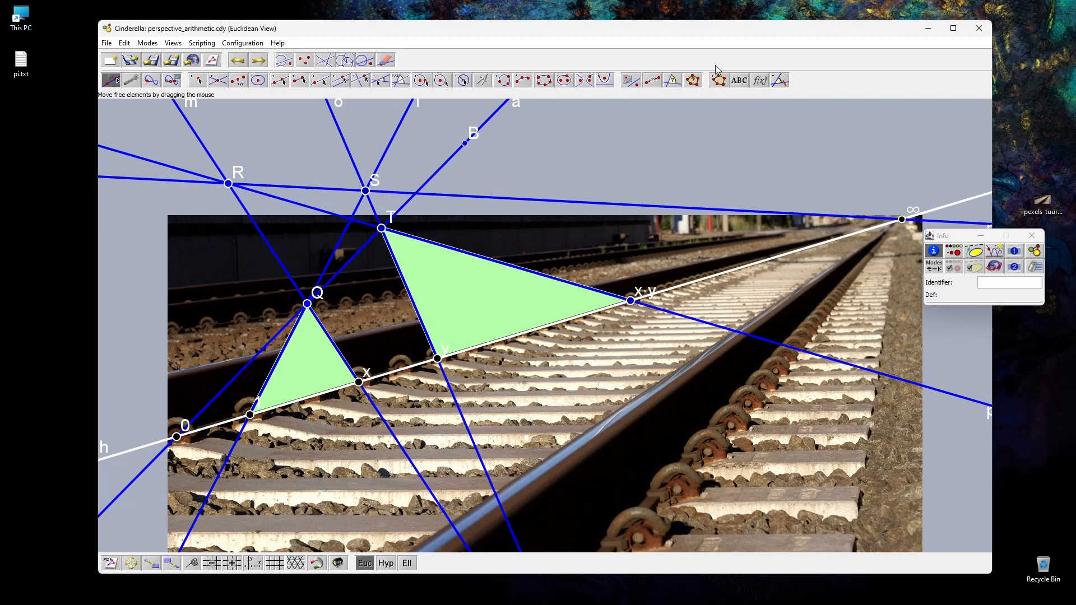
{"action": "left_click", "coordinate": [387, 61]}
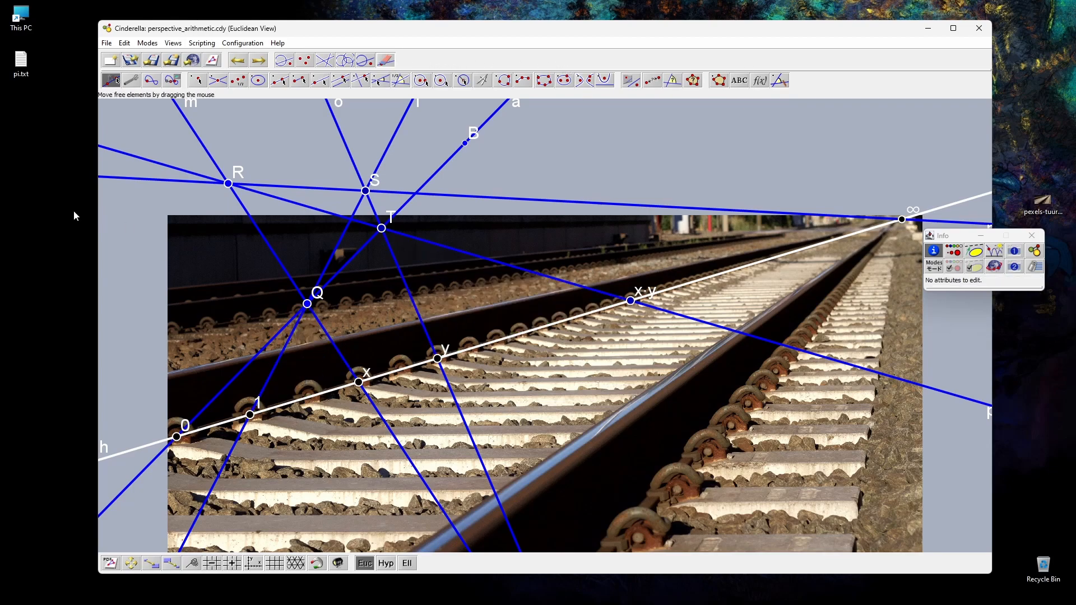
Step: Turn off labels for the blue construction lines and points Q, R, S and T, and clip the lines near their points with a slightly longer overhang
{"action": "left_click_drag", "start_coordinate": [178, 145], "coordinate": [443, 312]}
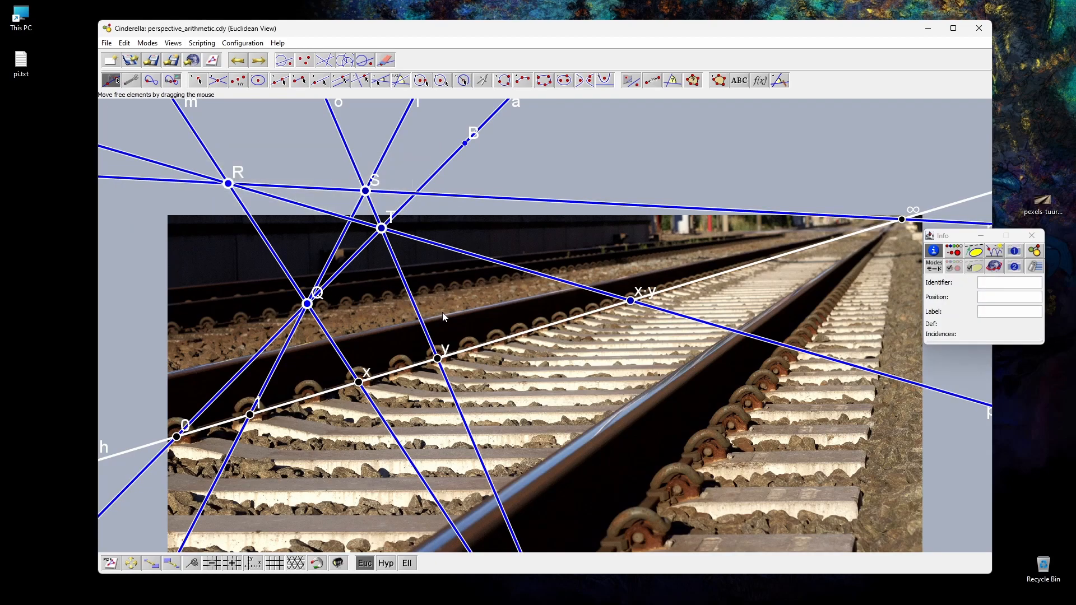
{"action": "left_click", "coordinate": [956, 255]}
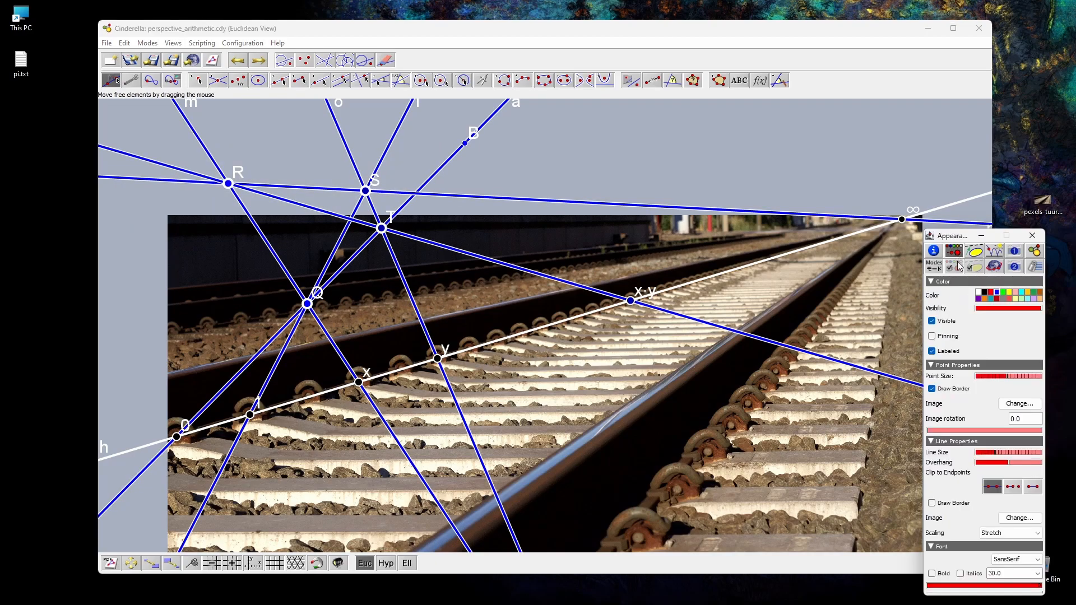
{"action": "left_click", "coordinate": [933, 352]}
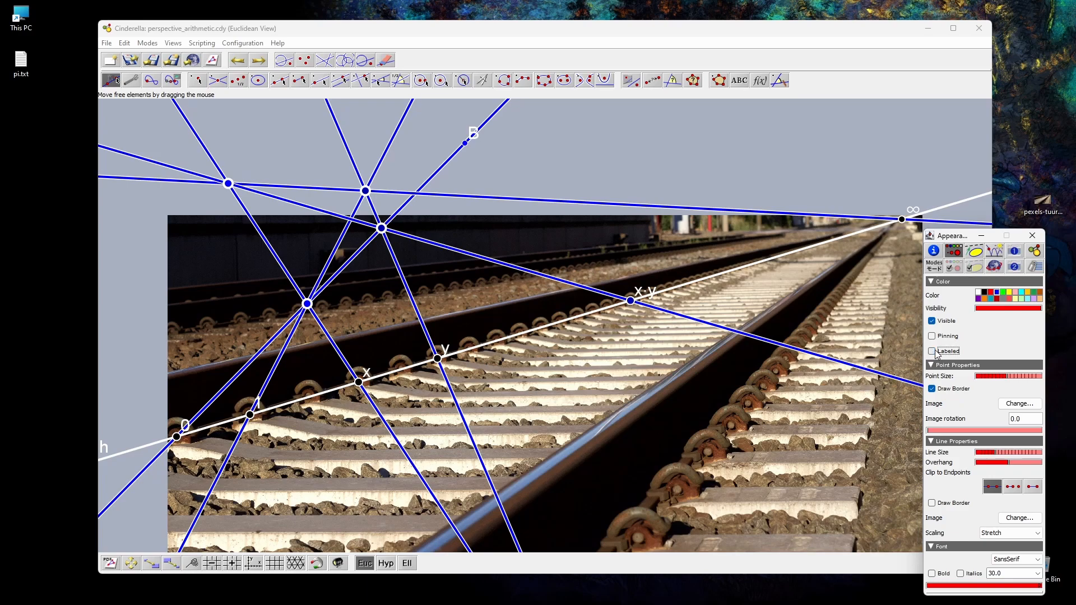
{"action": "left_click", "coordinate": [1035, 487]}
{"action": "left_click_drag", "start_coordinate": [1012, 462], "coordinate": [1014, 463]}
{"action": "left_click", "coordinate": [549, 159]}
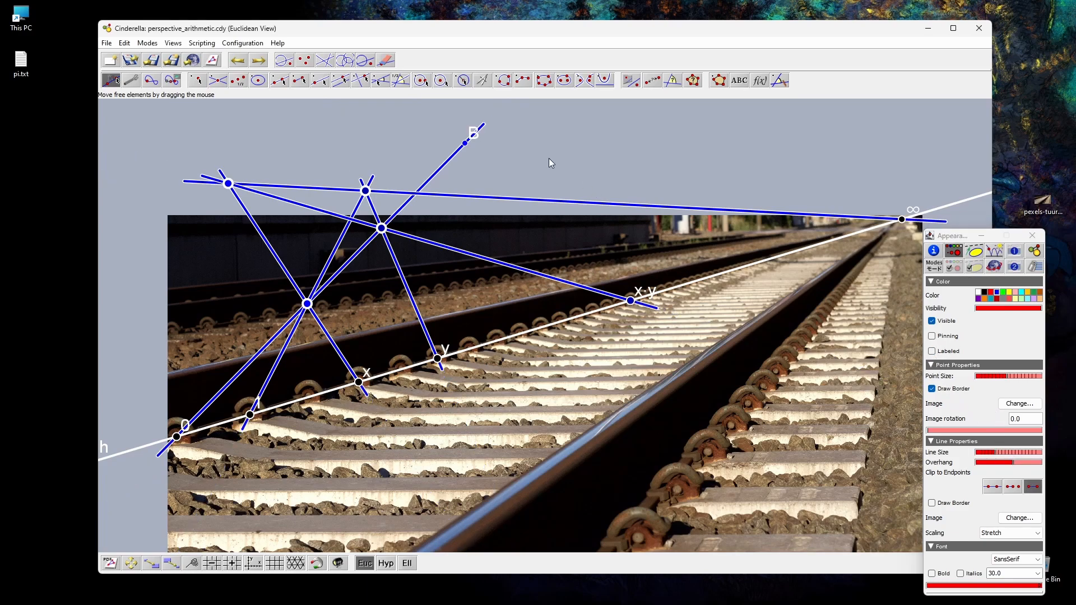
Step: Move point B above the photo slightly farther over and turn off its label
{"action": "left_click_drag", "start_coordinate": [465, 144], "coordinate": [490, 141]}
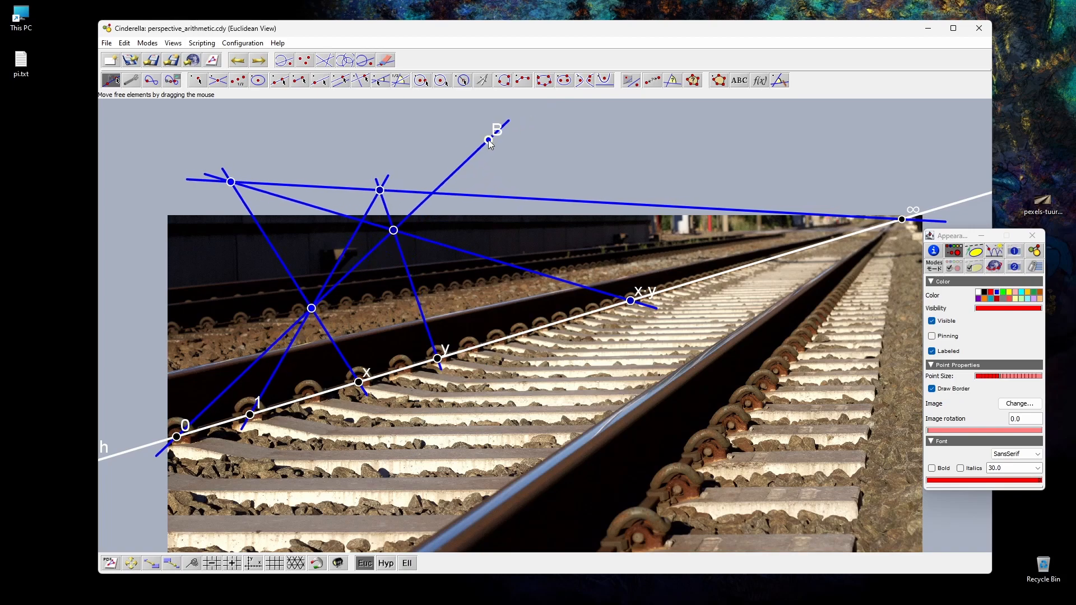
{"action": "left_click", "coordinate": [196, 198]}
{"action": "left_click", "coordinate": [487, 139]}
{"action": "left_click", "coordinate": [932, 352]}
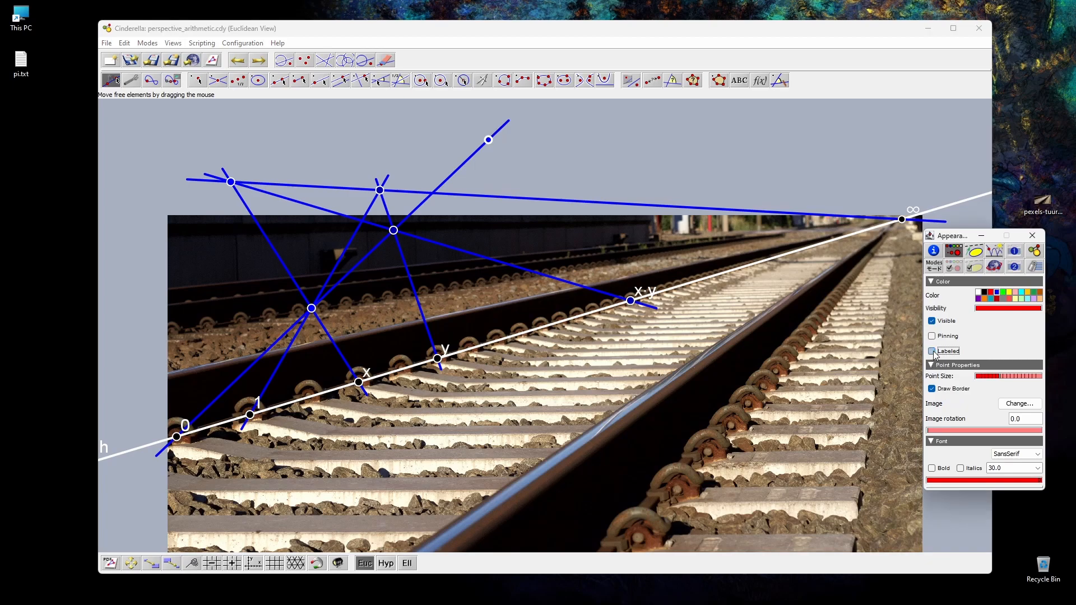
{"action": "left_click", "coordinate": [1041, 236]}
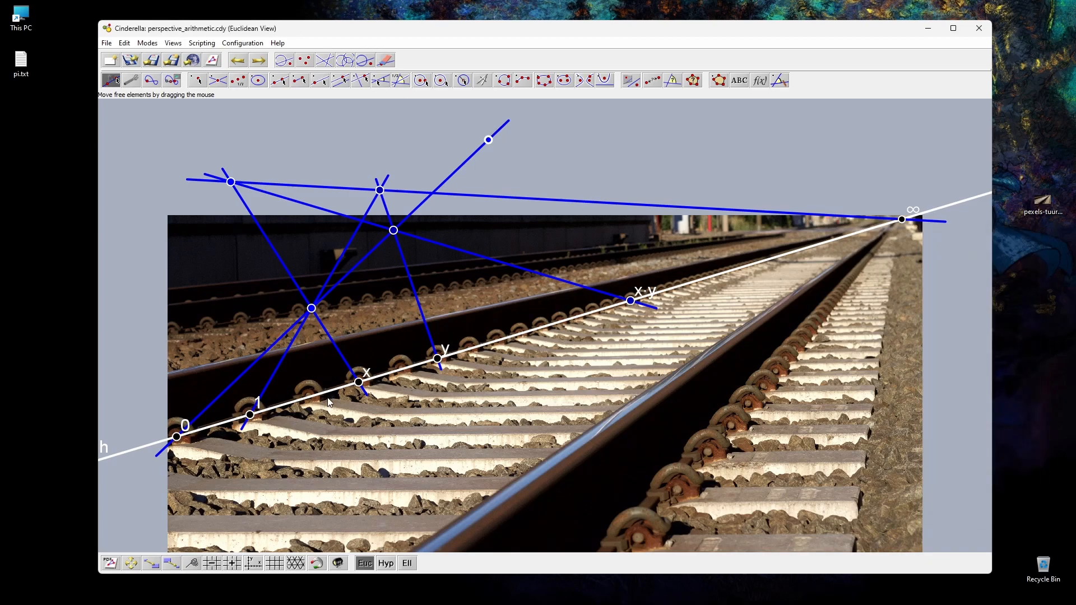
Step: Vary the product by sliding x along the rail line and back to its bolt, and move y to the next bolt
{"action": "left_click_drag", "start_coordinate": [360, 386], "coordinate": [334, 483]}
{"action": "left_click_drag", "start_coordinate": [314, 406], "coordinate": [364, 394]}
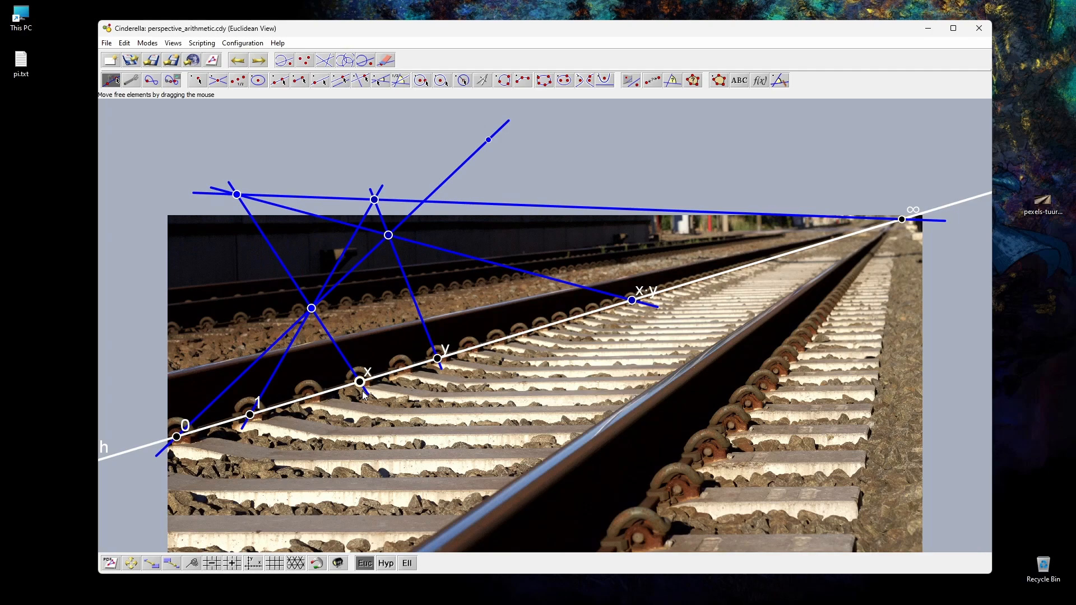
{"action": "left_click_drag", "start_coordinate": [438, 367], "coordinate": [469, 353]}
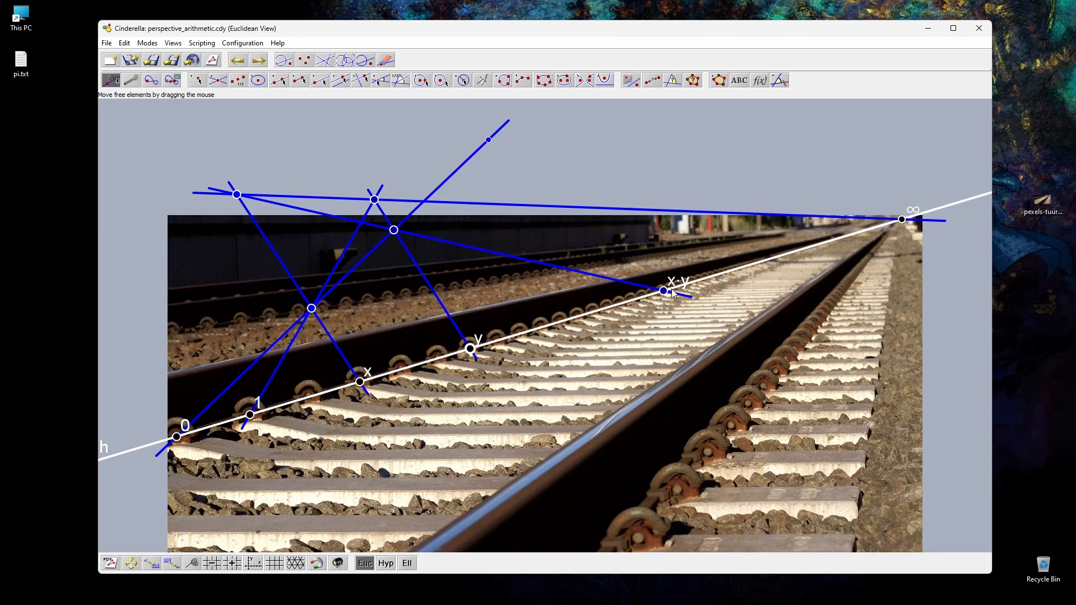
Step: Examine the product point x·y up close against the bolts along the rail line
{"action": "scroll", "coordinate": [666, 294], "scroll_direction": "down", "scroll_amount": 3}
{"action": "scroll", "coordinate": [661, 292], "scroll_direction": "up", "scroll_amount": 10}
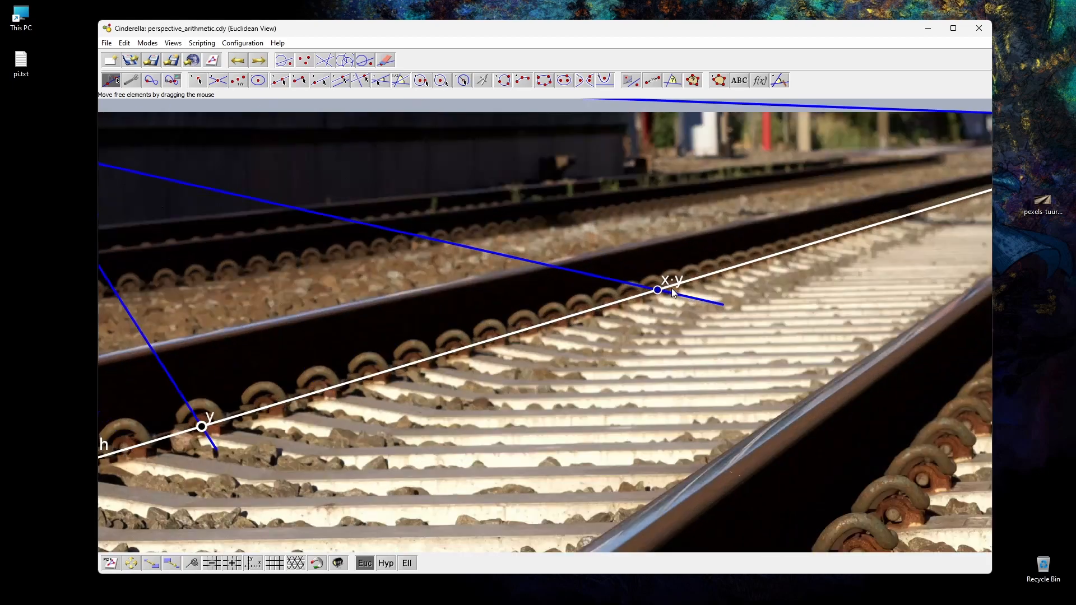
{"action": "scroll", "coordinate": [659, 288], "scroll_direction": "up", "scroll_amount": 5}
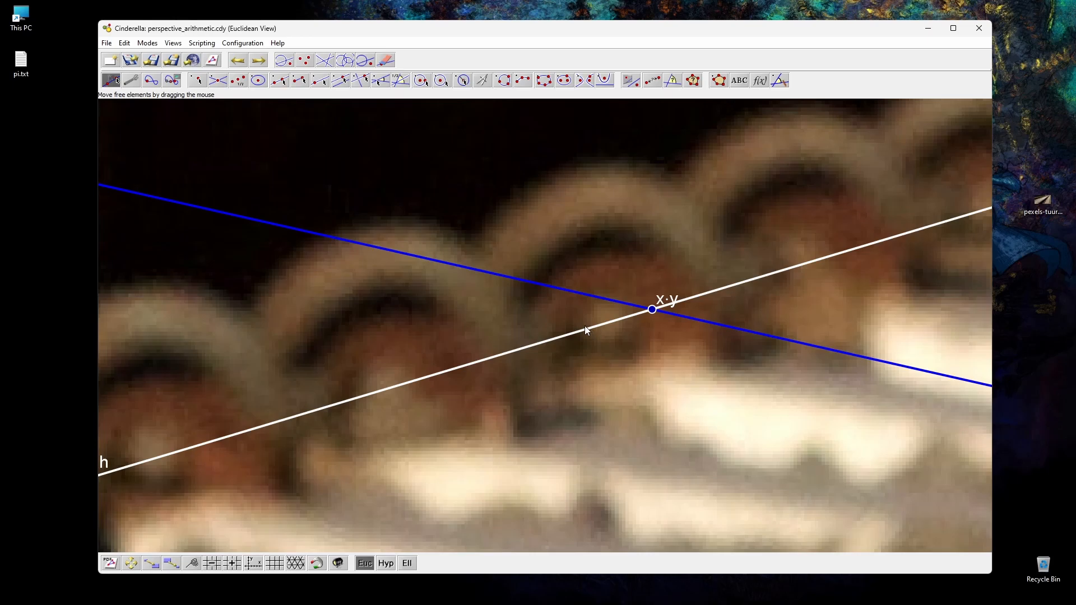
{"action": "scroll", "coordinate": [587, 331], "scroll_direction": "down", "scroll_amount": 10}
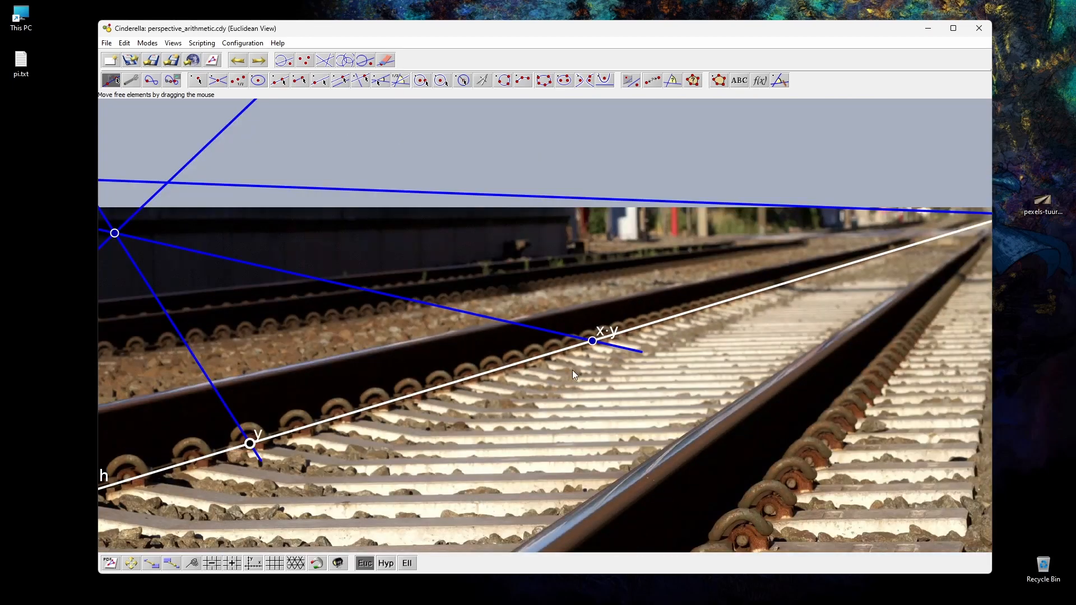
{"action": "scroll", "coordinate": [472, 398], "scroll_direction": "down", "scroll_amount": 5}
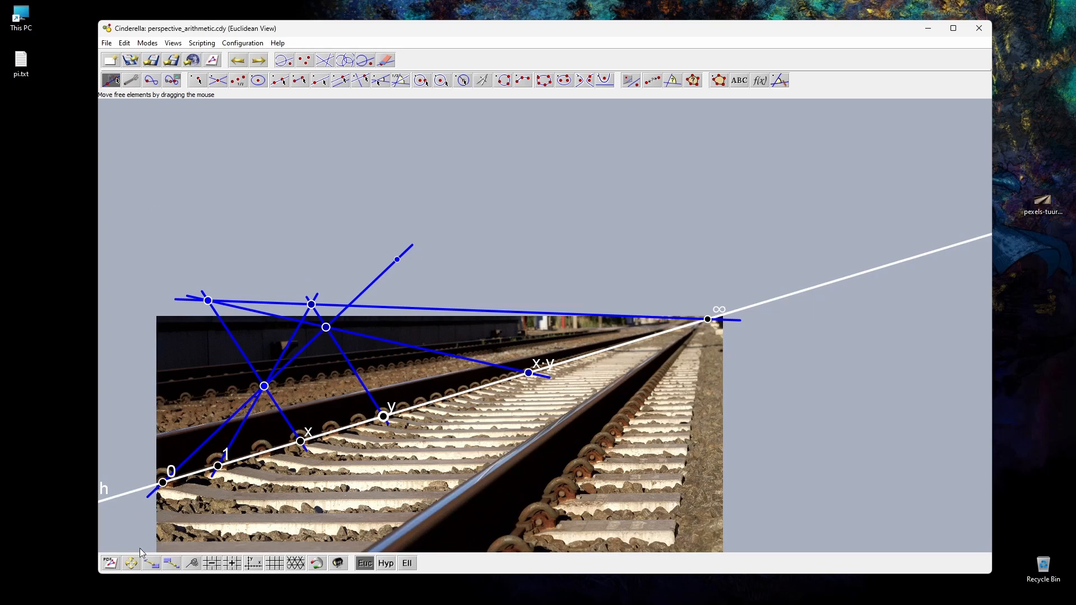
{"action": "left_click", "coordinate": [191, 565]}
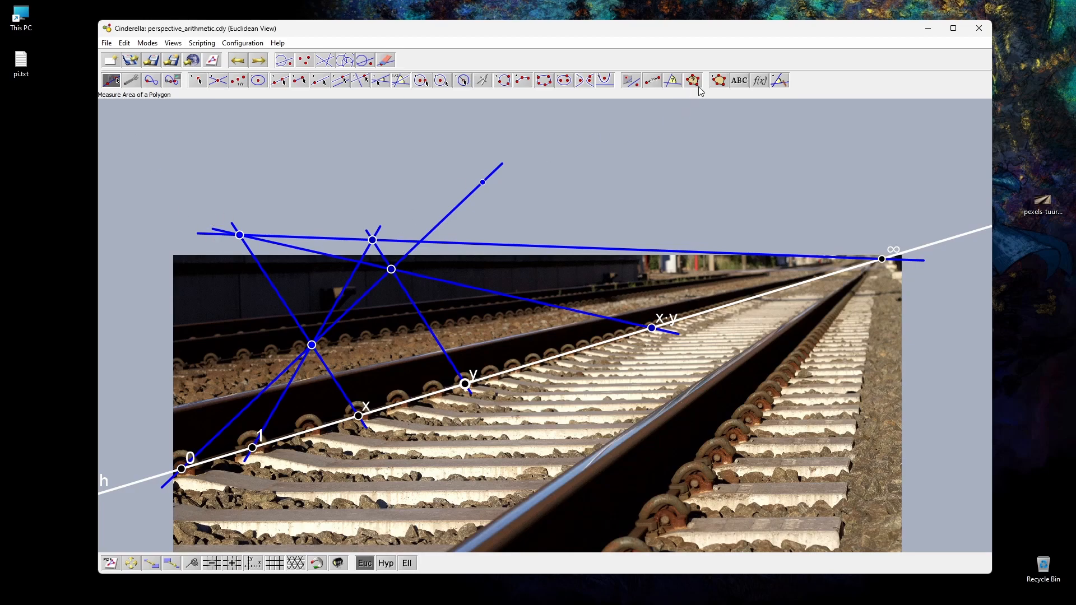
Step: Define a filled polygon through the four blue intersection points that form the multiplication quadrilateral
{"action": "left_click", "coordinate": [718, 81]}
{"action": "left_click", "coordinate": [240, 235]}
{"action": "left_click", "coordinate": [312, 344]}
{"action": "left_click", "coordinate": [392, 270]}
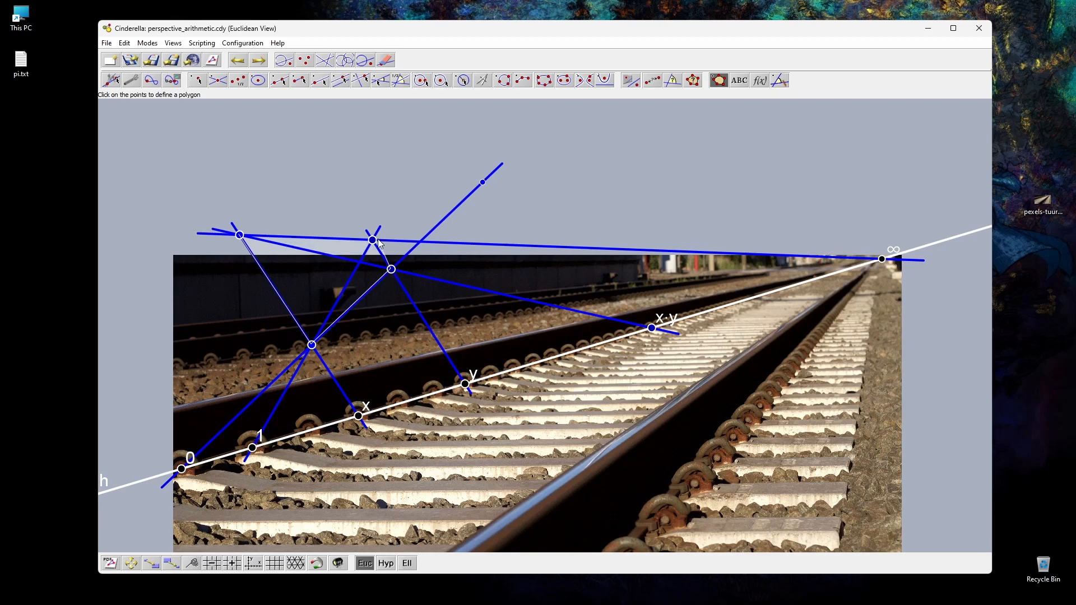
{"action": "left_click", "coordinate": [372, 240]}
{"action": "left_click", "coordinate": [240, 235]}
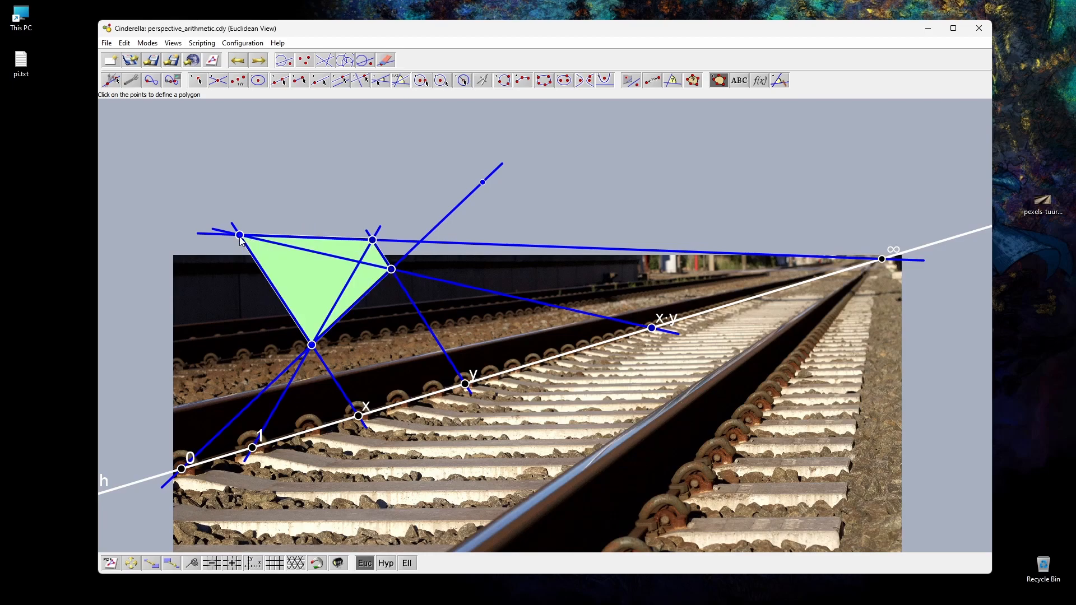
{"action": "left_click", "coordinate": [106, 80]}
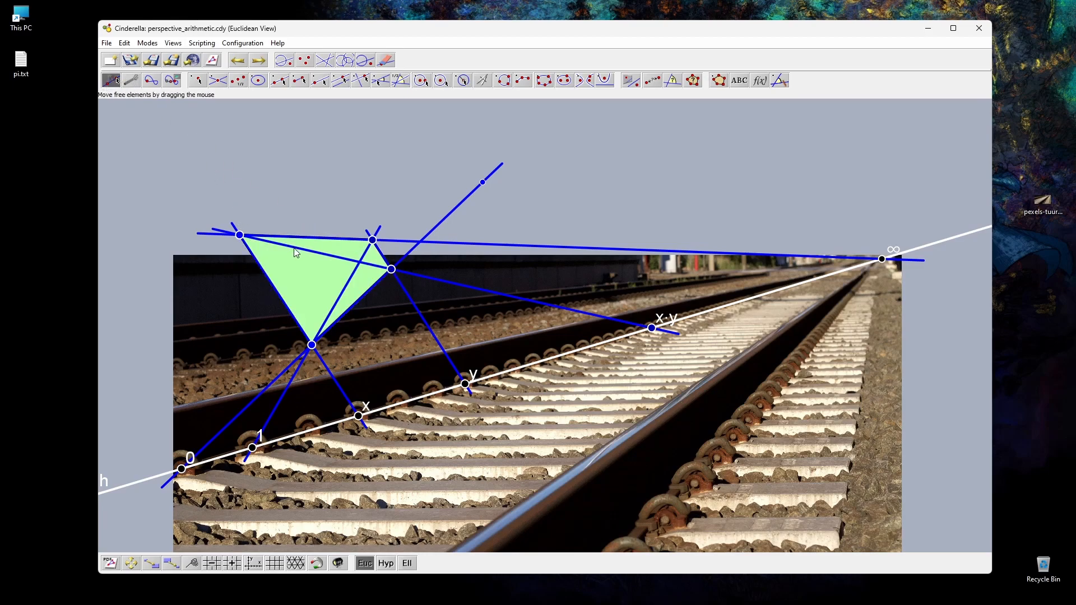
Step: Reshape the green quadrilateral by moving its upper and lower vertices and the free blue point on the line through 0
{"action": "left_click_drag", "start_coordinate": [240, 235], "coordinate": [278, 225]}
{"action": "left_click_drag", "start_coordinate": [480, 184], "coordinate": [554, 222]}
{"action": "left_click_drag", "start_coordinate": [250, 230], "coordinate": [244, 207]}
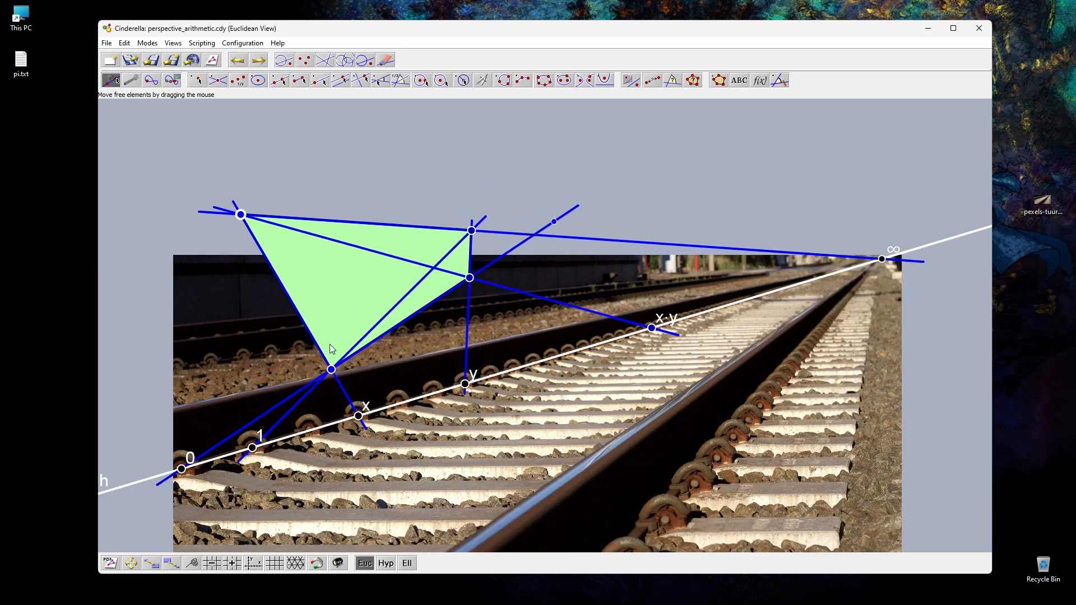
{"action": "left_click_drag", "start_coordinate": [330, 369], "coordinate": [352, 357]}
{"action": "mouse_move", "coordinate": [331, 186]}
{"action": "left_mouse_down"}
{"action": "mouse_move", "coordinate": [312, 189]}
{"action": "mouse_move", "coordinate": [331, 179]}
{"action": "left_mouse_up"}
{"action": "left_click_drag", "start_coordinate": [556, 221], "coordinate": [563, 185]}
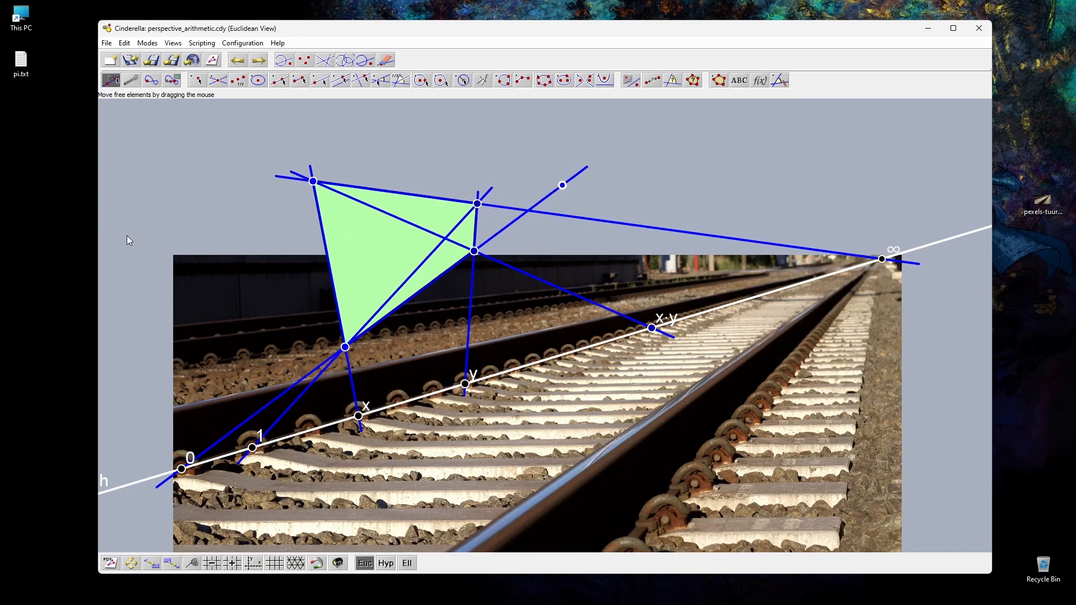
Step: Highlight the quadrilateral's opposite sides in pairs and both diagonals to examine where they meet the rail line
{"action": "left_click", "coordinate": [329, 251]}
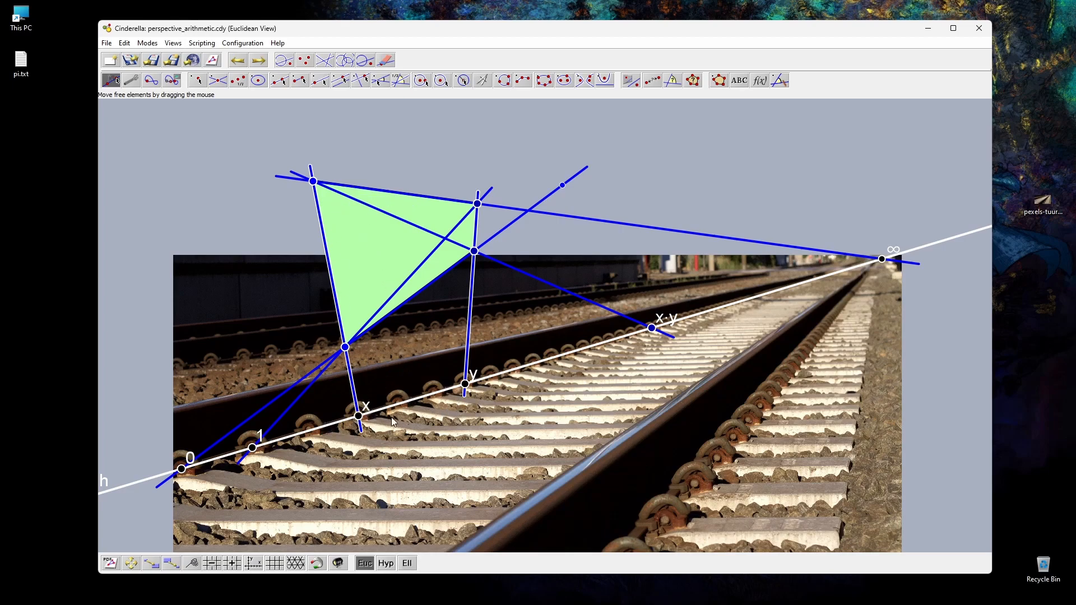
{"action": "left_click", "coordinate": [378, 205]}
{"action": "left_click", "coordinate": [397, 194]}
{"action": "left_click", "coordinate": [440, 279]}
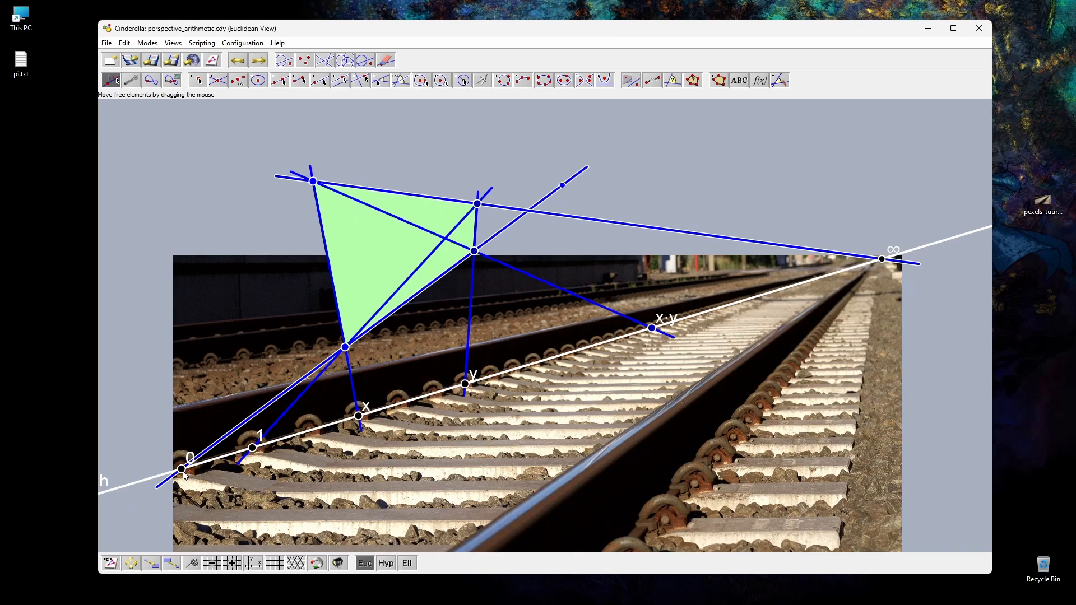
{"action": "left_click", "coordinate": [425, 232]}
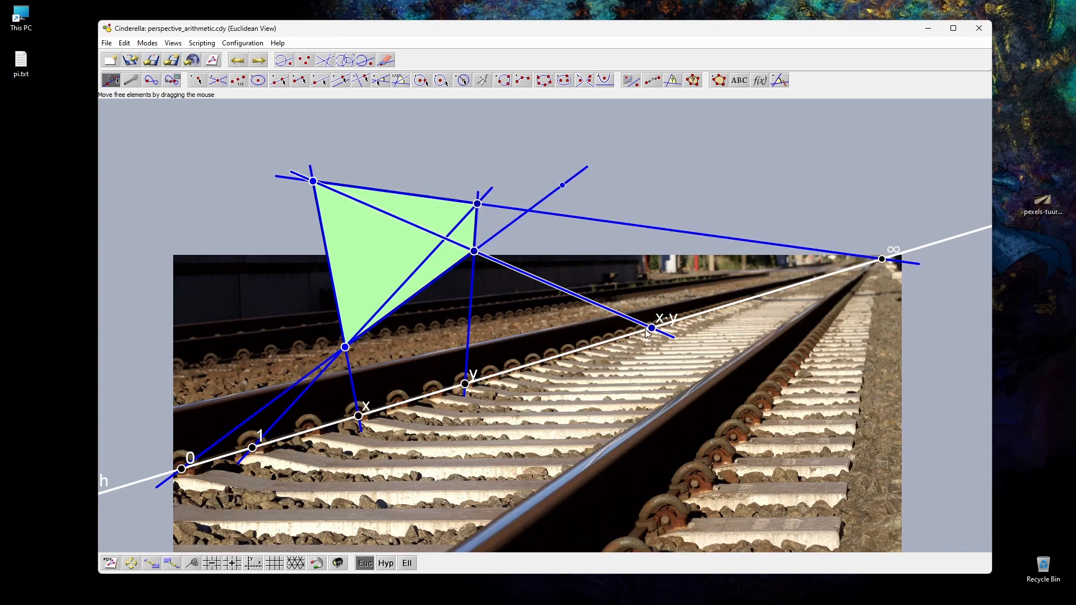
{"action": "left_click", "coordinate": [462, 223]}
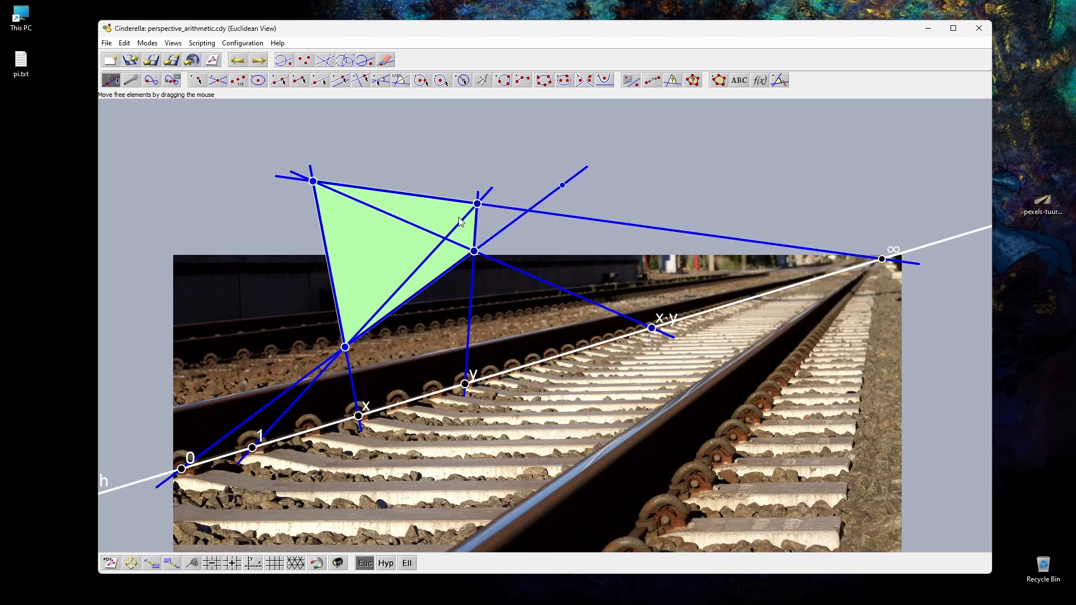
{"action": "left_click", "coordinate": [395, 289]}
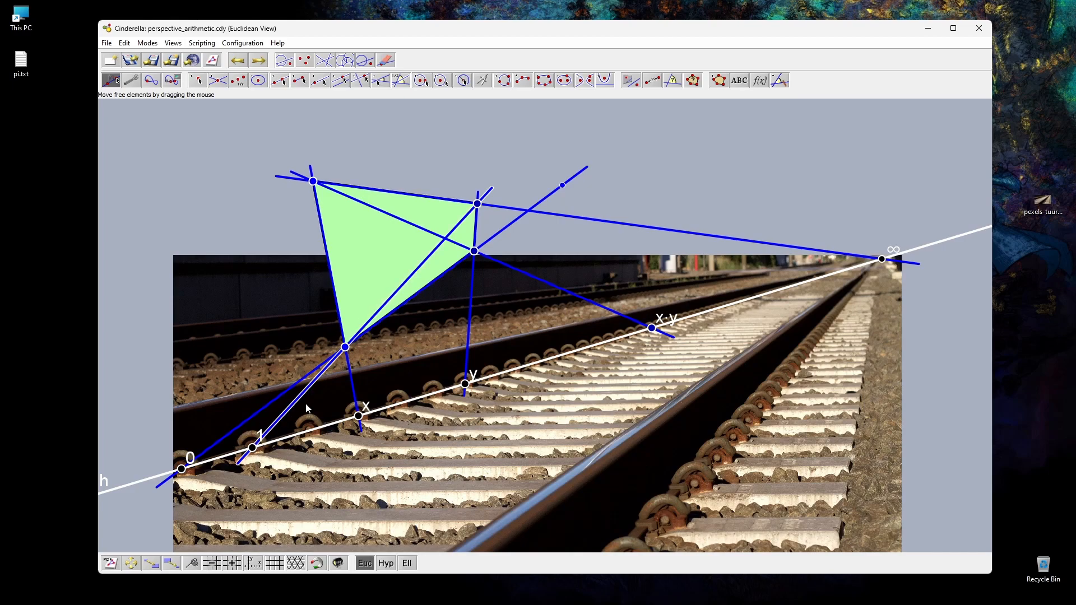
Step: Give the green quadrilateral a translucent blue fill and reduce its outline visibility to the minimum
{"action": "left_click", "coordinate": [357, 267]}
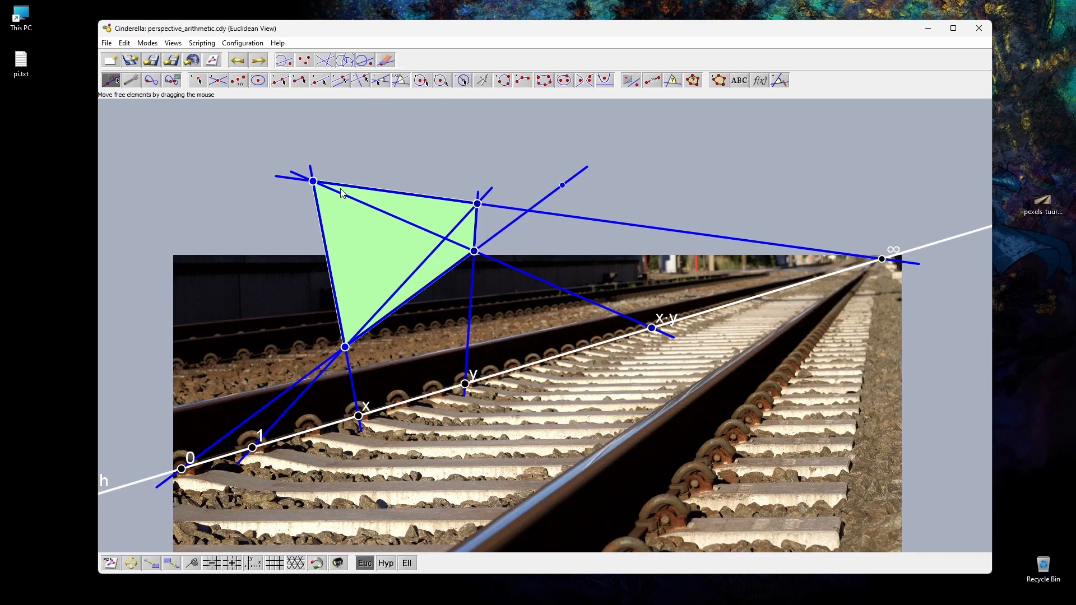
{"action": "key", "text": "ctrl+i"}
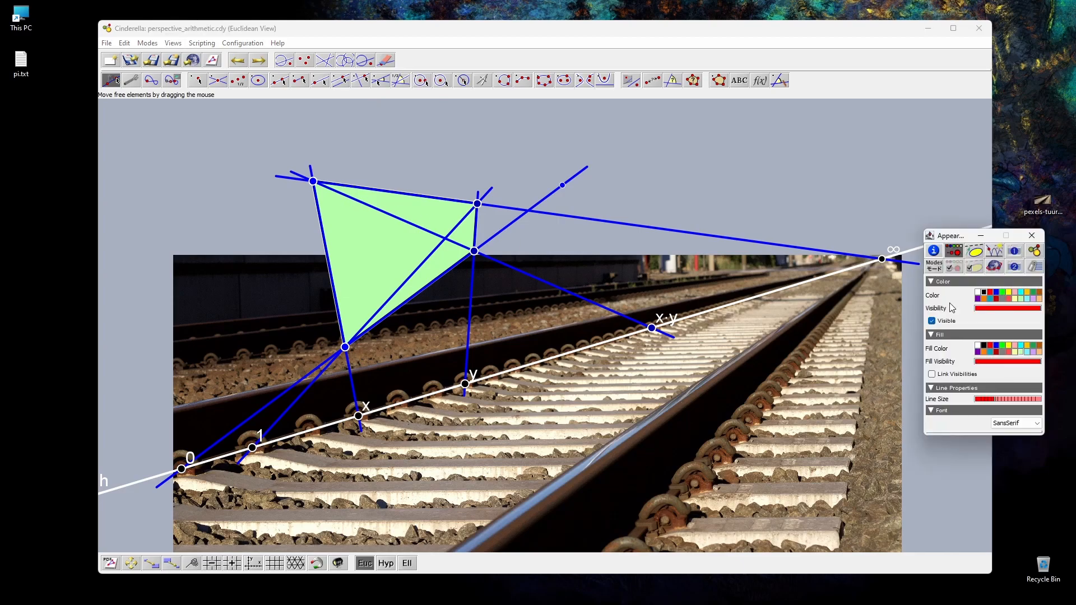
{"action": "left_click", "coordinate": [938, 324]}
{"action": "left_click", "coordinate": [940, 323]}
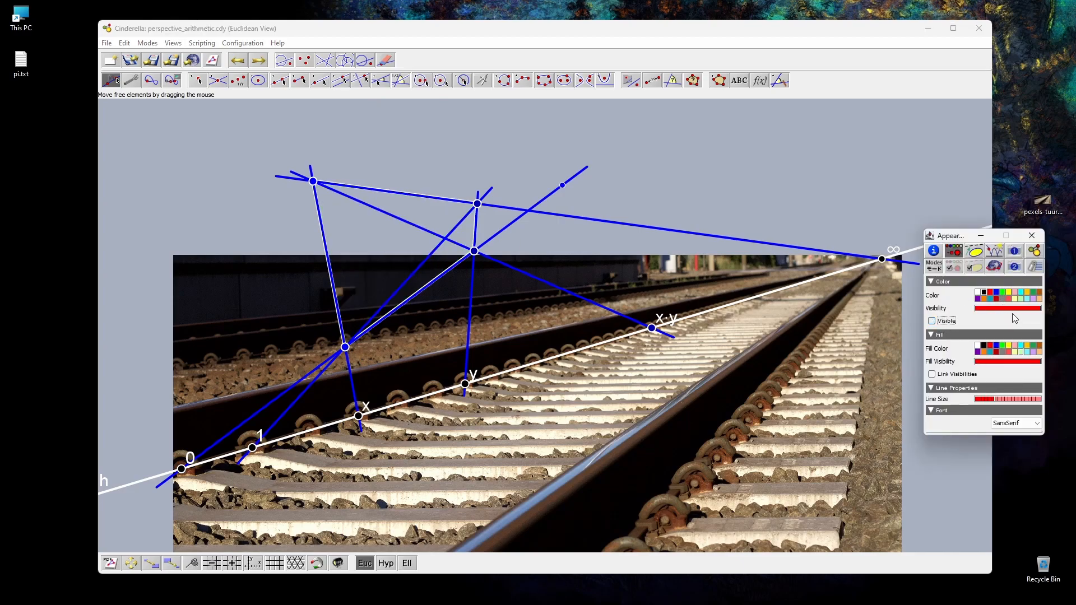
{"action": "left_click", "coordinate": [996, 346]}
{"action": "left_click", "coordinate": [1007, 362]}
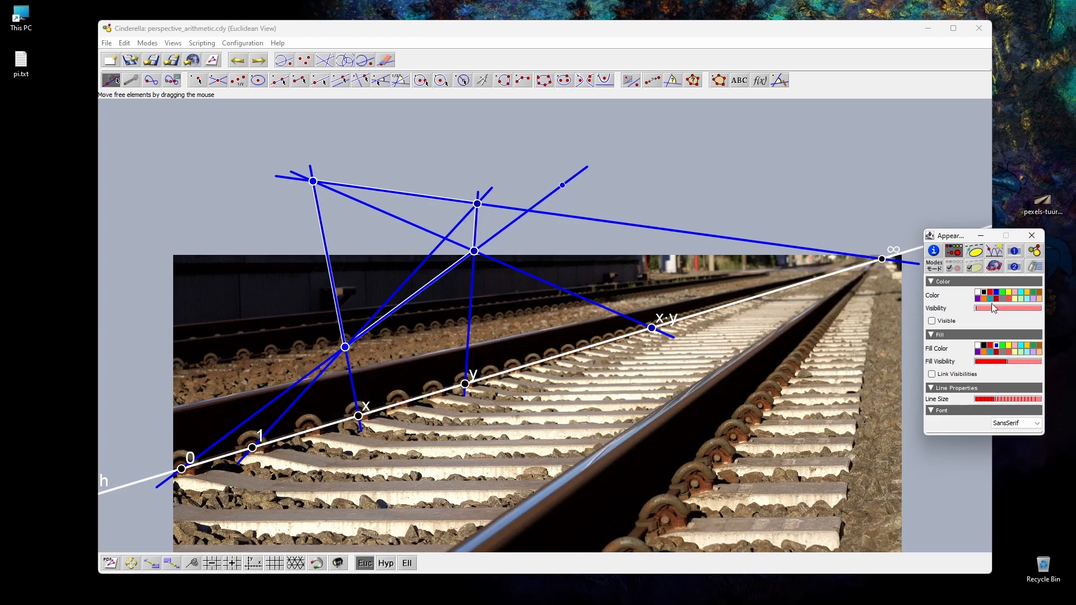
{"action": "left_click", "coordinate": [934, 321]}
{"action": "left_click", "coordinate": [1002, 361]}
{"action": "left_click", "coordinate": [997, 362]}
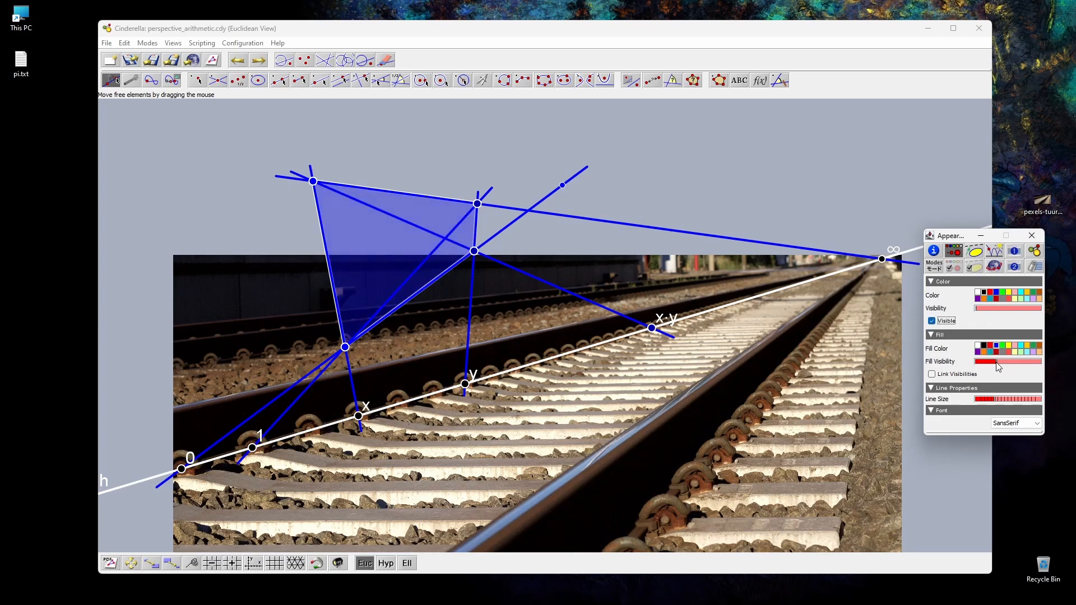
Step: Reveal the hidden elements and make the orange addition construction's points and lines visible
{"action": "left_click", "coordinate": [340, 567]}
{"action": "left_click_drag", "start_coordinate": [591, 507], "coordinate": [505, 442]}
{"action": "left_click", "coordinate": [947, 323]}
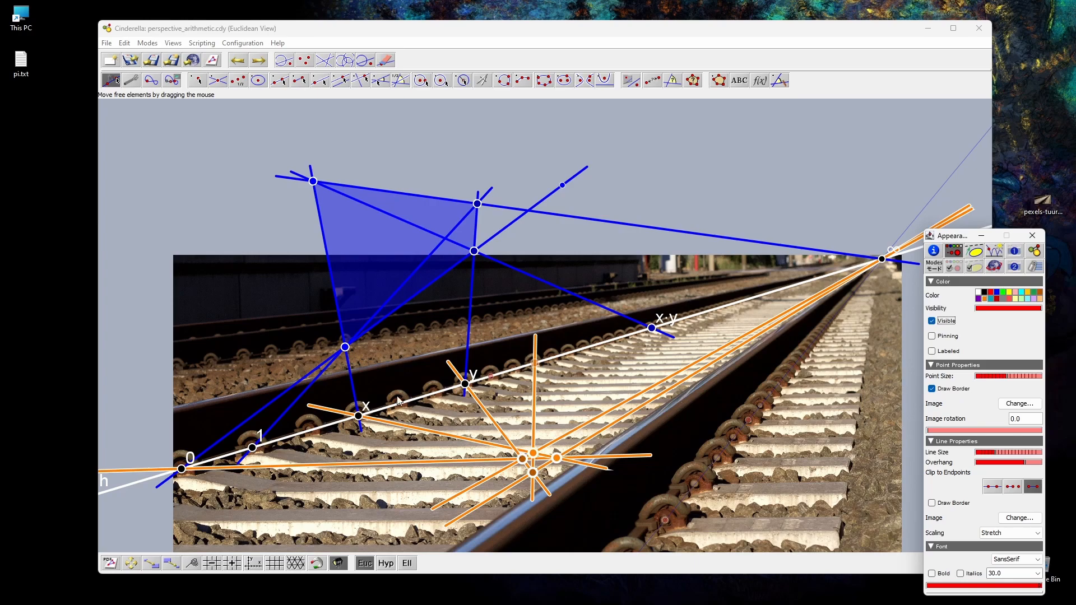
Step: Reshape the blue quadrilateral by moving its vertices, and enlarge the orange quadrilateral by moving one of its points
{"action": "left_click", "coordinate": [347, 348]}
{"action": "left_click_drag", "start_coordinate": [345, 347], "coordinate": [354, 340]}
{"action": "left_click", "coordinate": [335, 179]}
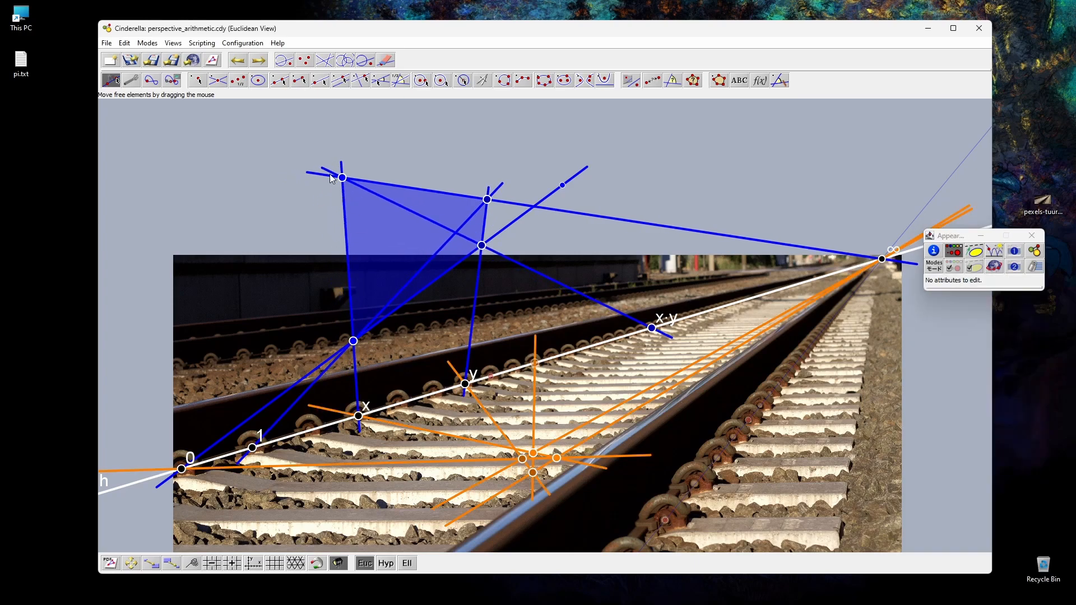
{"action": "left_click_drag", "start_coordinate": [340, 176], "coordinate": [351, 167]}
{"action": "left_click_drag", "start_coordinate": [342, 164], "coordinate": [341, 149]}
{"action": "left_click_drag", "start_coordinate": [353, 341], "coordinate": [431, 432]}
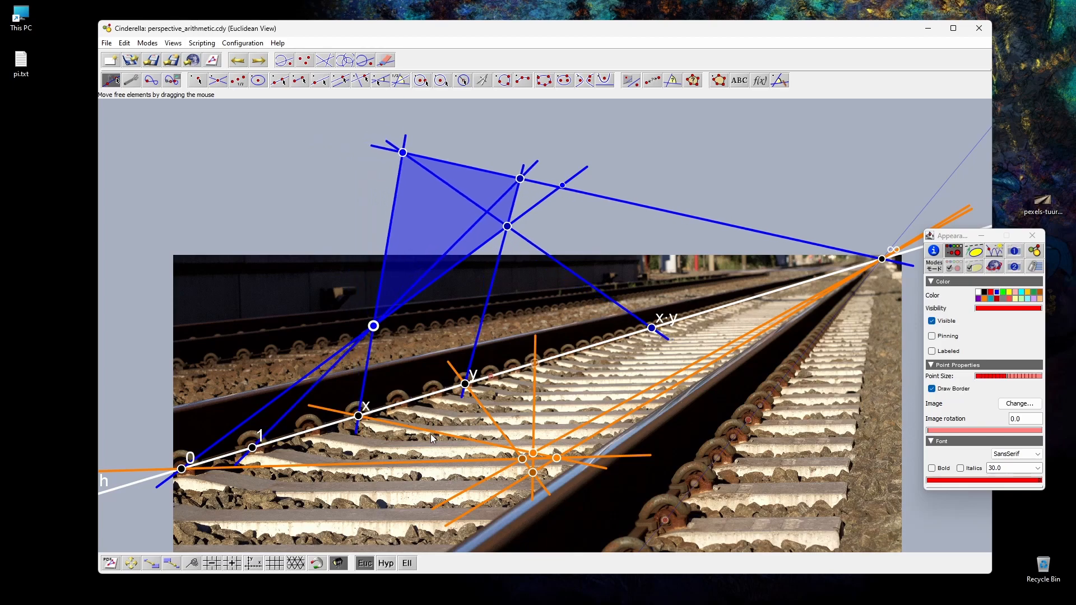
{"action": "left_click_drag", "start_coordinate": [533, 453], "coordinate": [520, 489]}
Step: Define a filled polygon through the four orange intersection points of the addition construction
{"action": "left_click", "coordinate": [718, 81]}
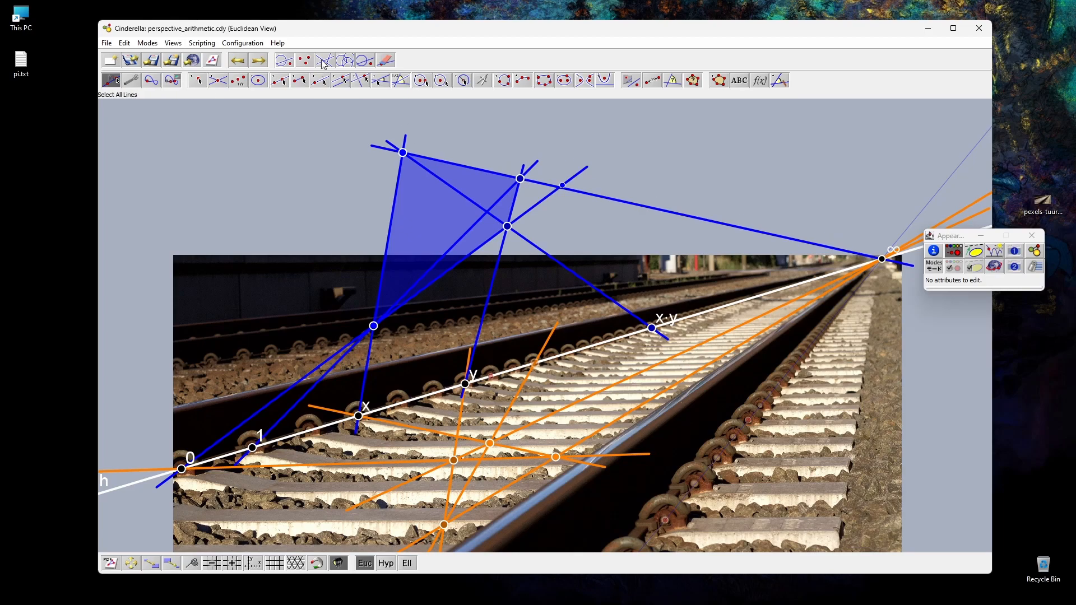
{"action": "left_click", "coordinate": [720, 81]}
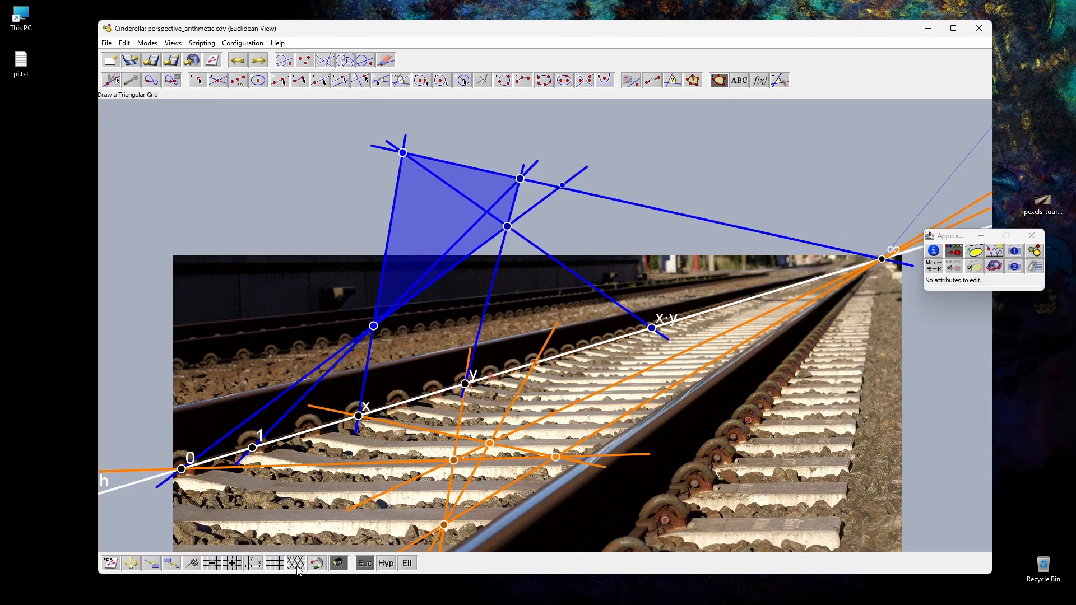
{"action": "left_click", "coordinate": [454, 461]}
{"action": "left_click", "coordinate": [444, 525]}
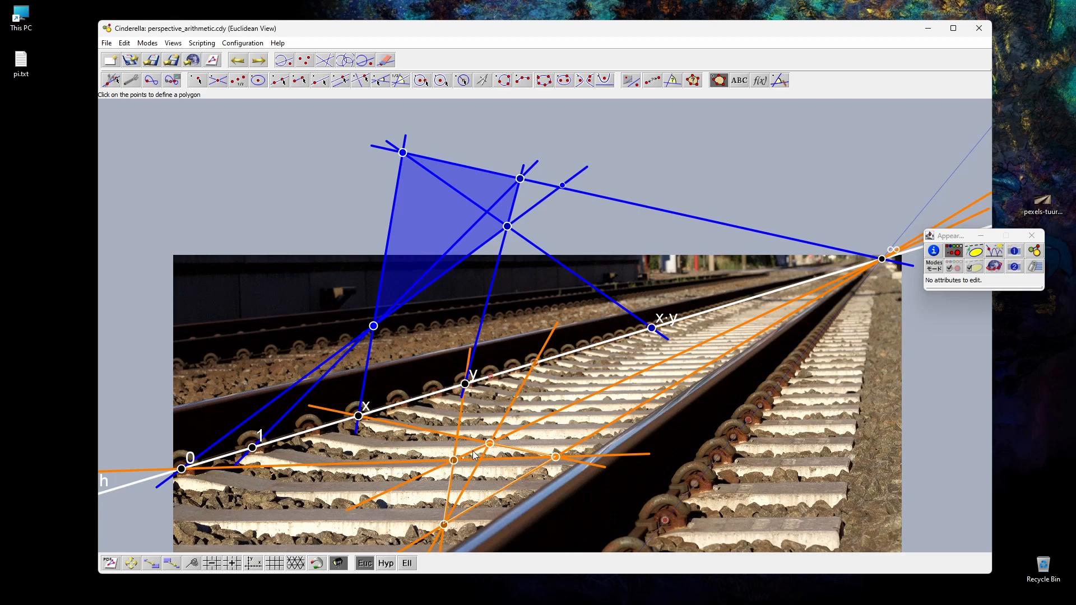
{"action": "left_click", "coordinate": [455, 461]}
{"action": "left_click", "coordinate": [120, 83]}
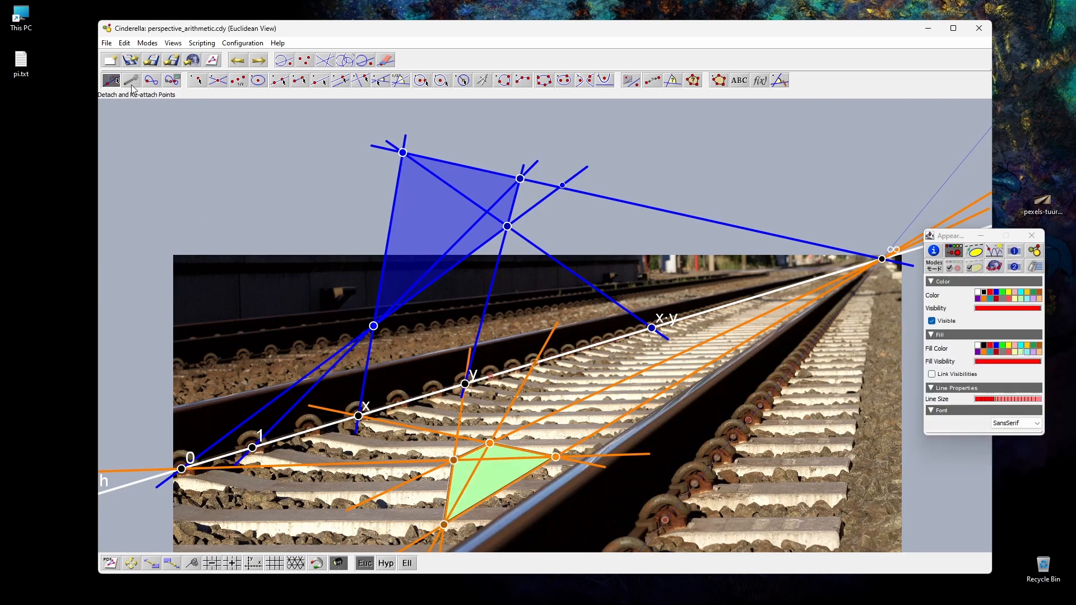
Step: Give the new quadrilateral a half-transparent orange fill and reduce its outline visibility to the minimum
{"action": "left_click_drag", "start_coordinate": [1026, 309], "coordinate": [983, 307]}
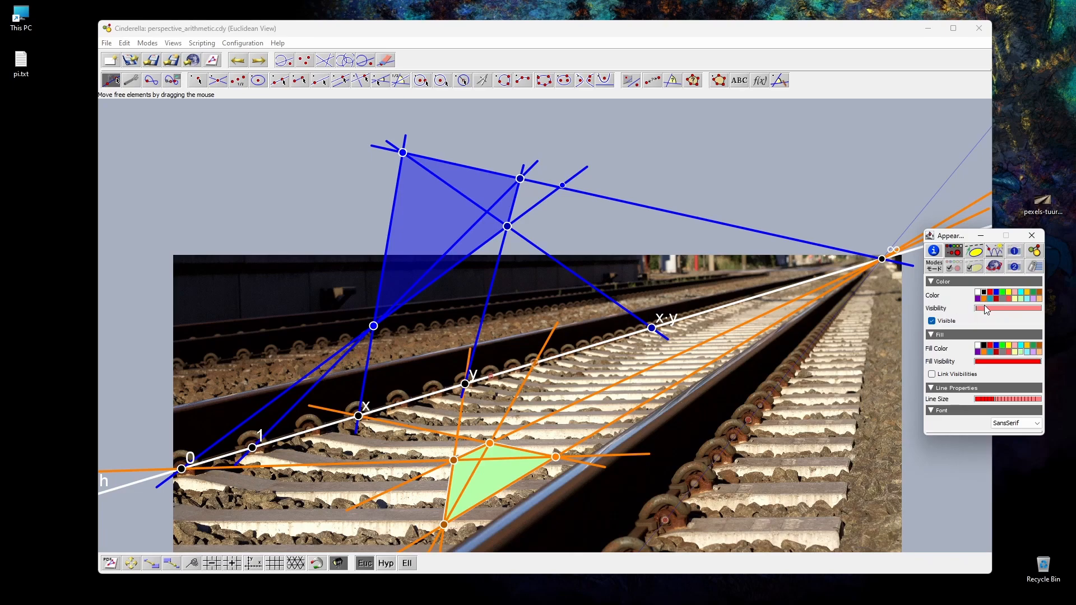
{"action": "left_click", "coordinate": [984, 352]}
{"action": "left_click", "coordinate": [1008, 361]}
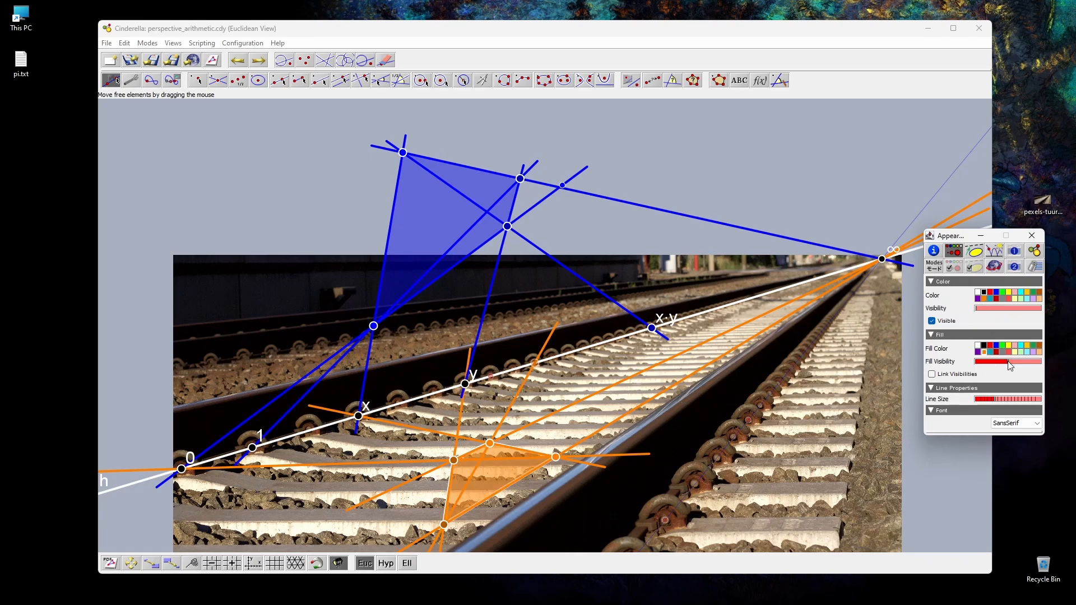
{"action": "left_click", "coordinate": [166, 143]}
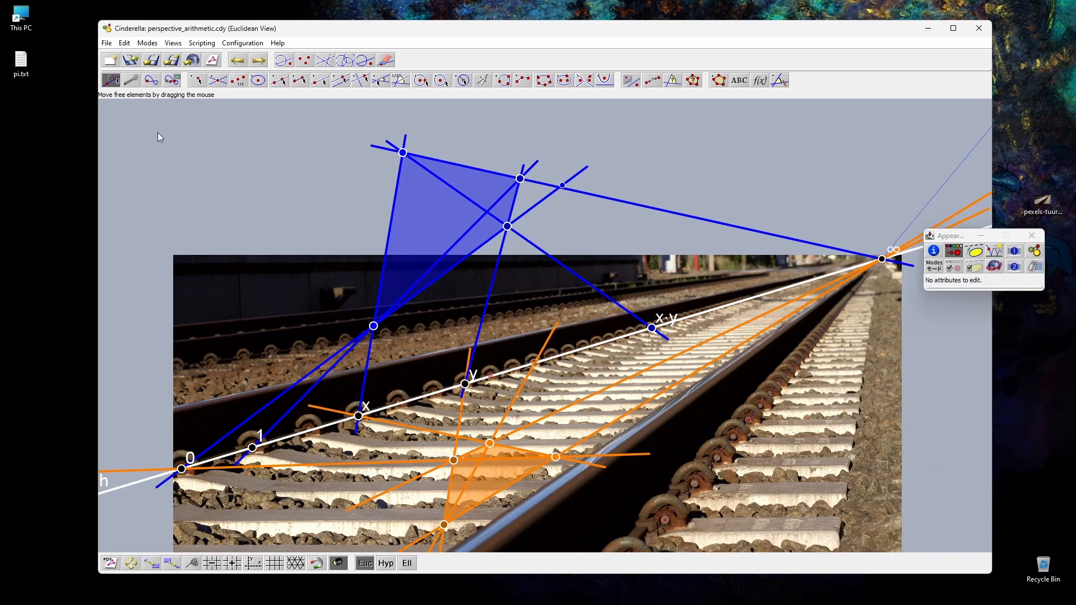
Step: Make the sum point x+y on the rail line visible and close the appearance inspector
{"action": "left_click", "coordinate": [536, 364]}
{"action": "left_click", "coordinate": [949, 327]}
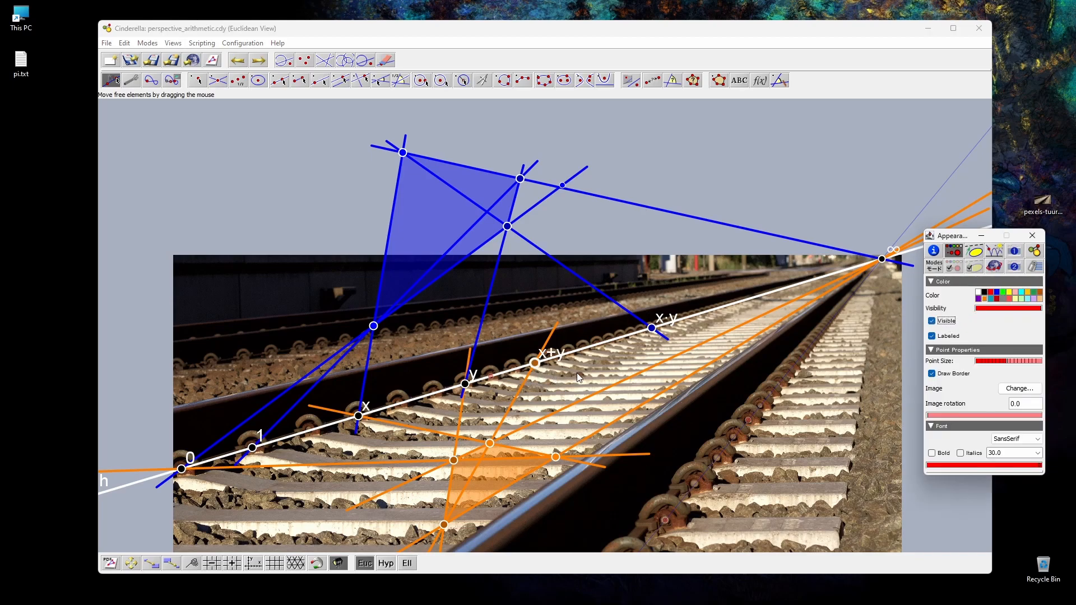
{"action": "left_click", "coordinate": [280, 304]}
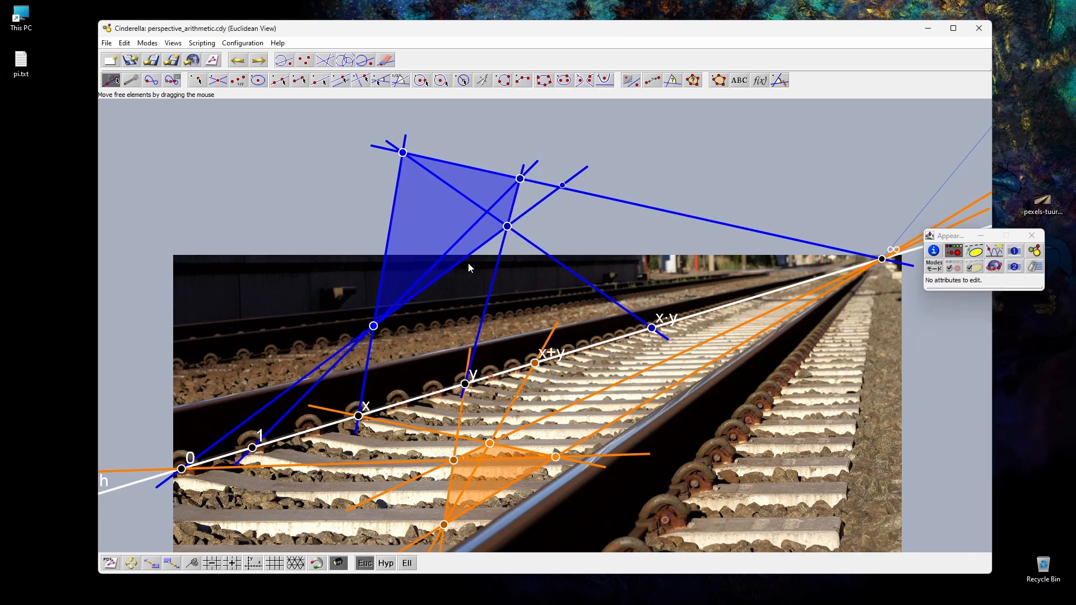
{"action": "left_click", "coordinate": [1034, 238]}
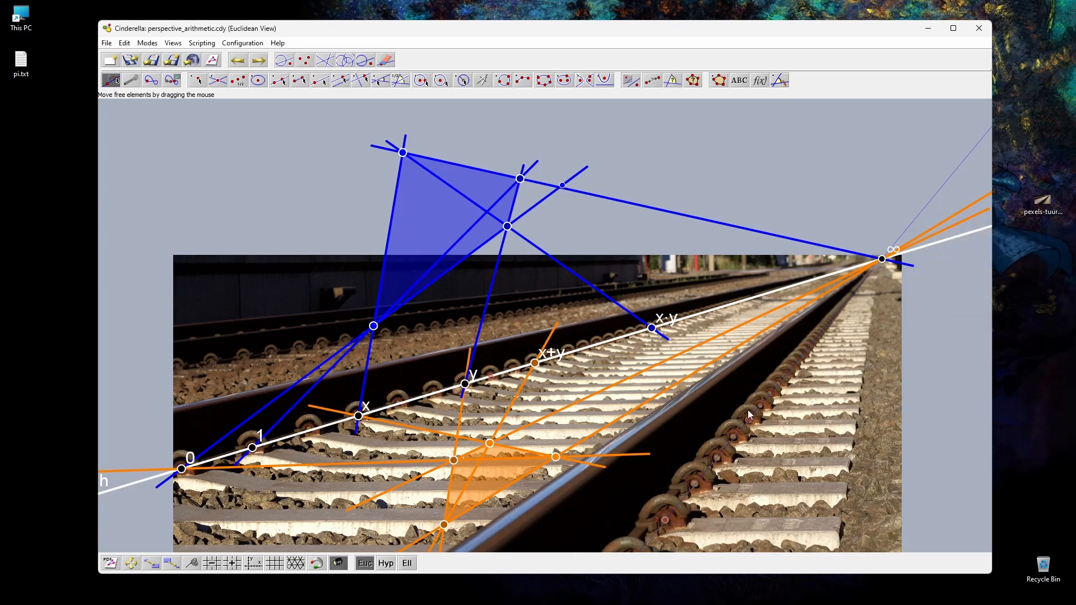